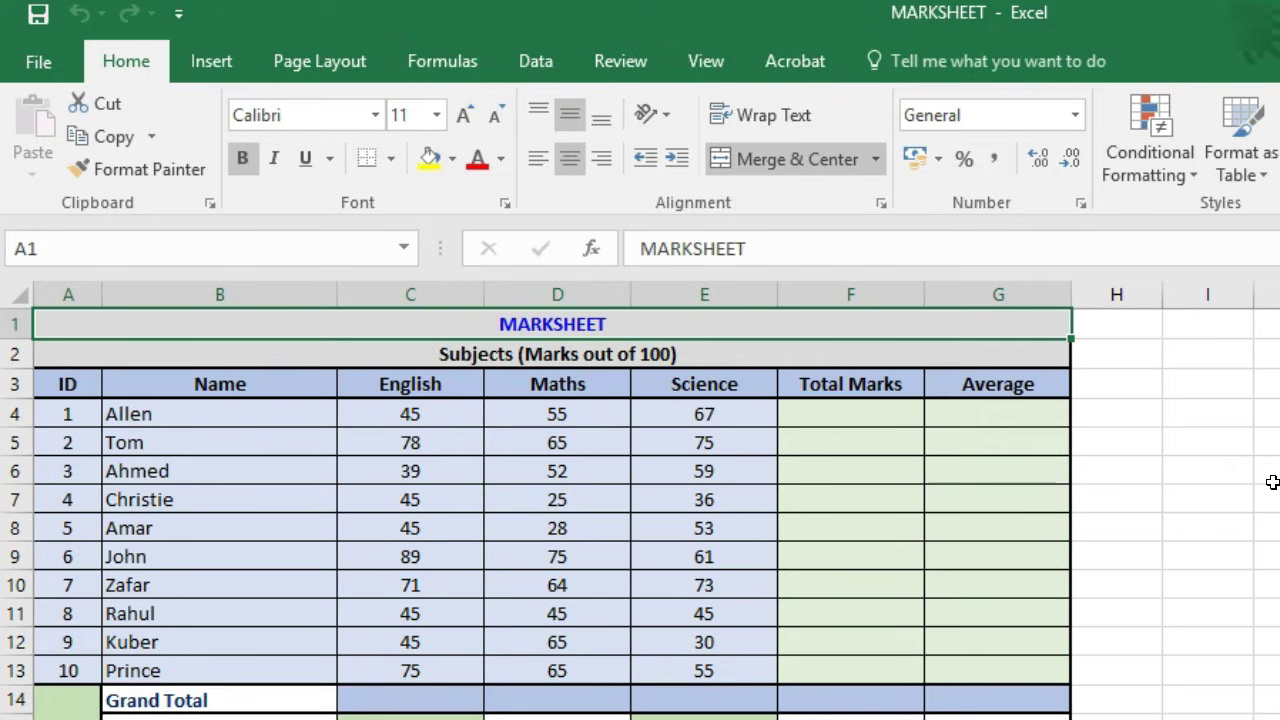
- Start a SUM function in cell F4 for the first student's total marks and open its function arguments
drag(457, 414, 697, 673)
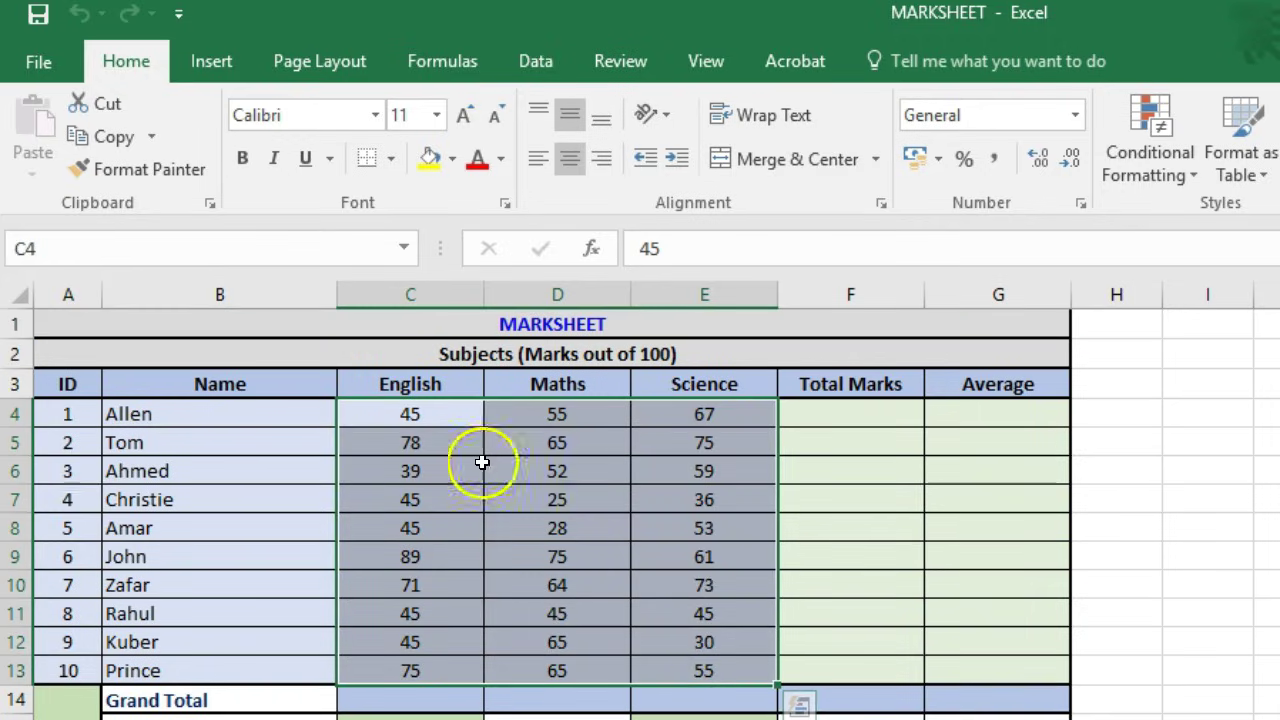
click(884, 413)
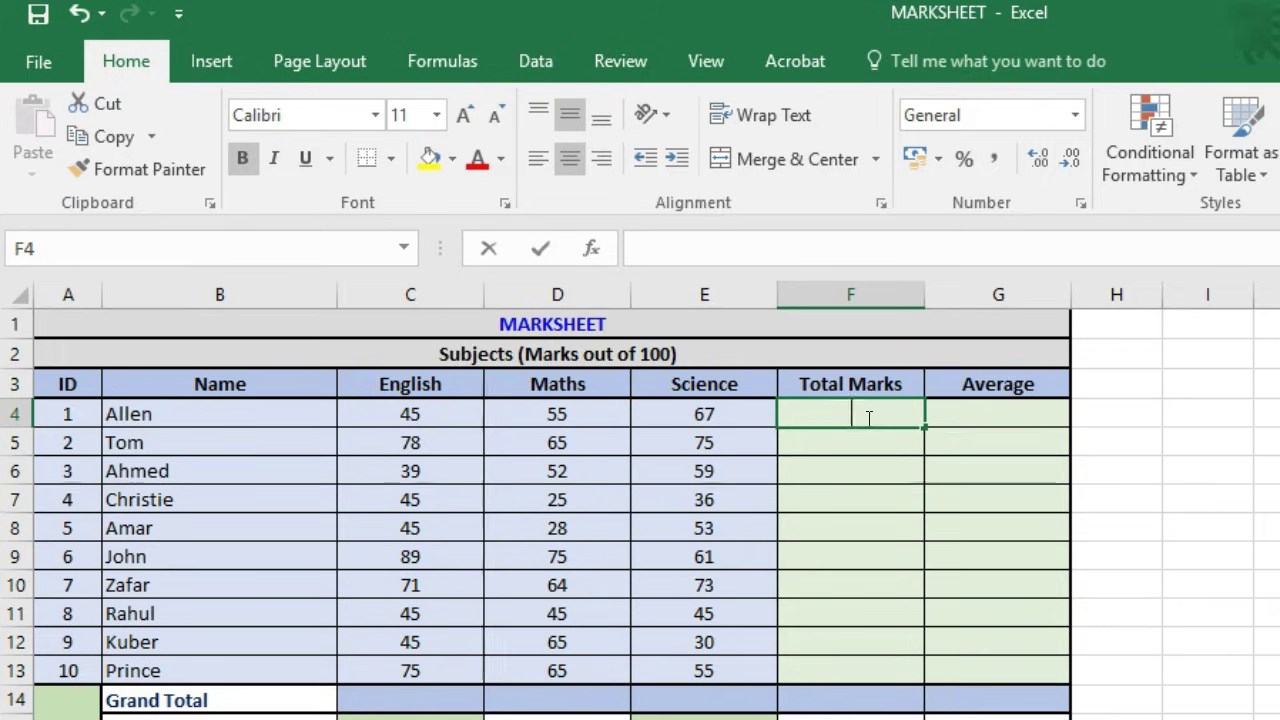
text(=SUM)
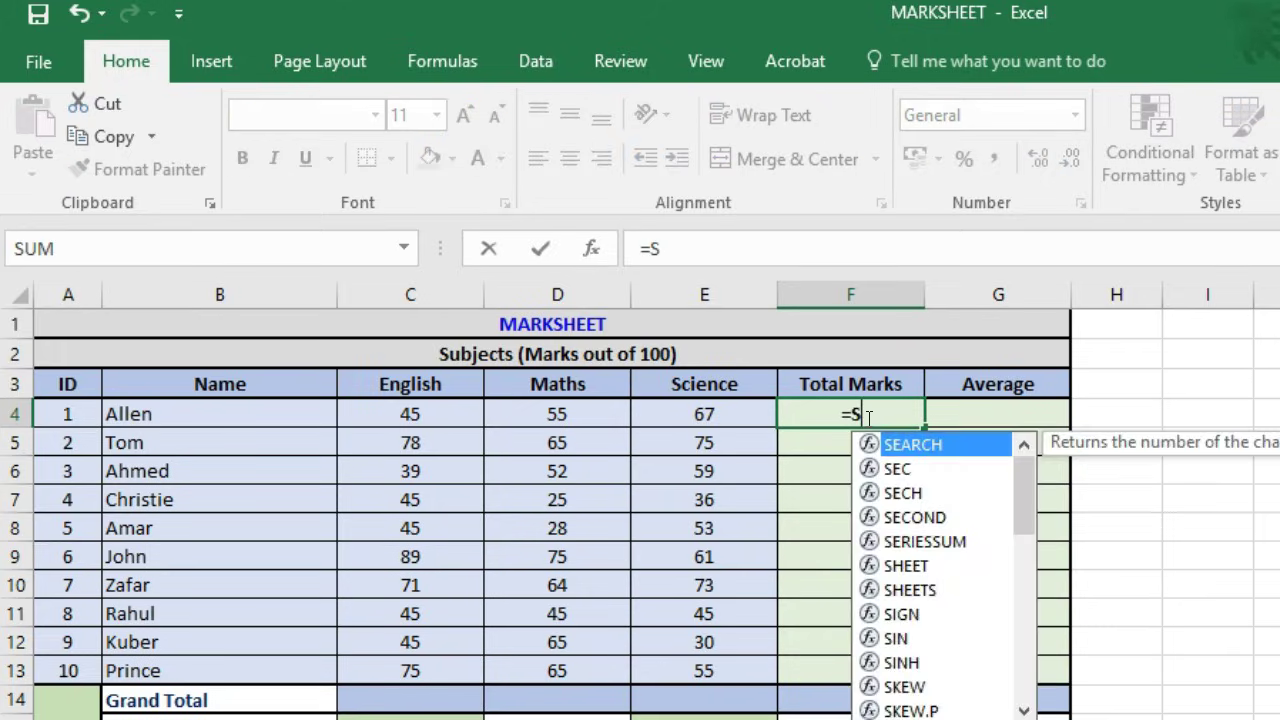
text(()
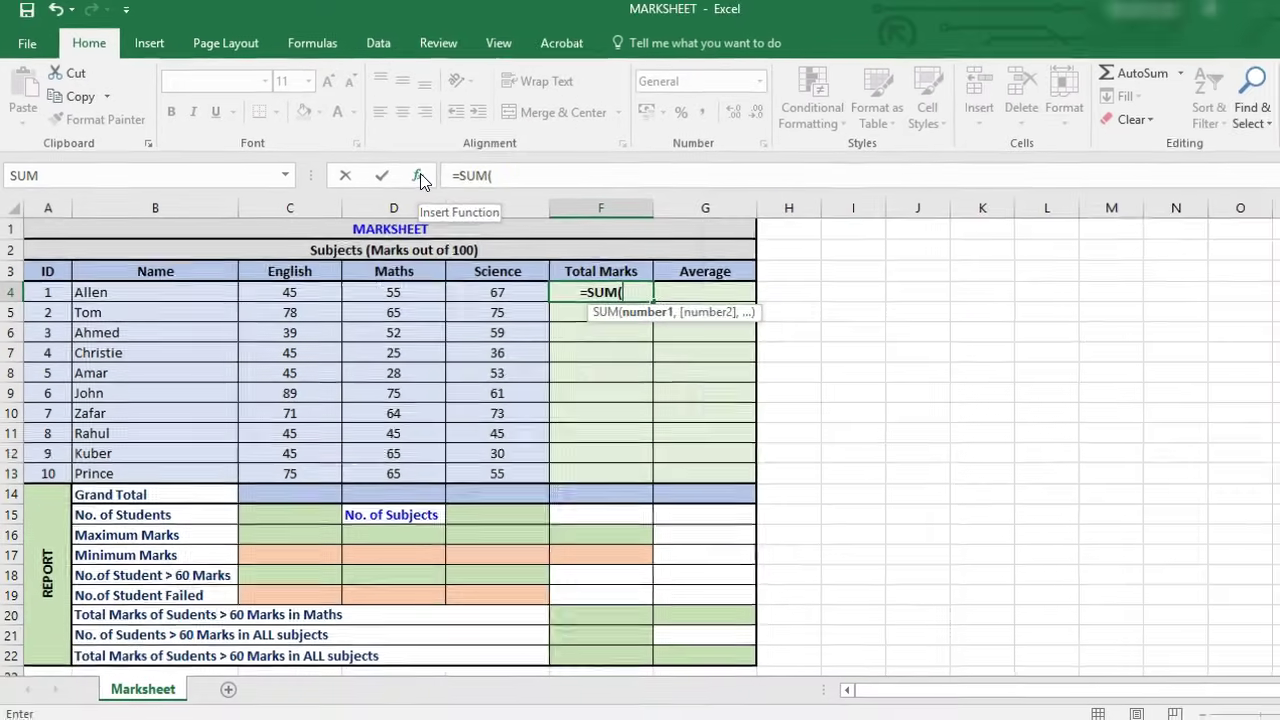
click(436, 184)
click(875, 277)
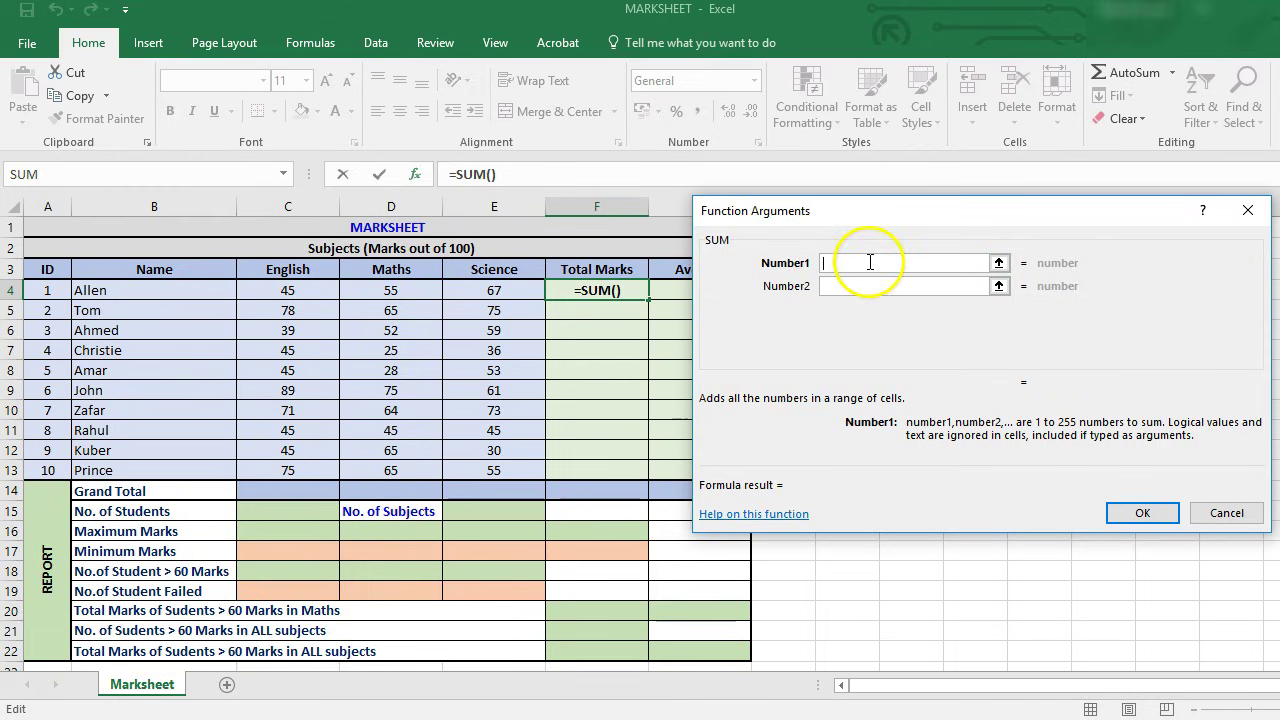
- Set the SUM arguments to C4, D4 and E4, and copy the total formula down through F13
click(289, 291)
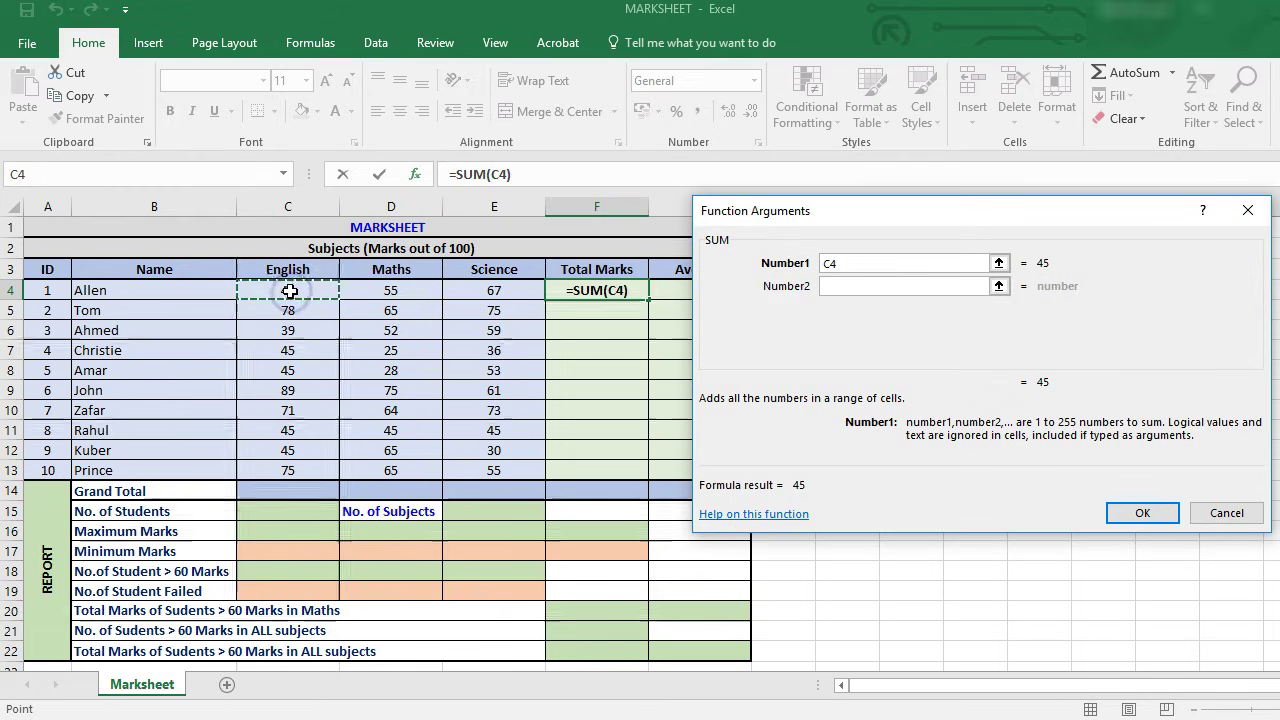
click(835, 287)
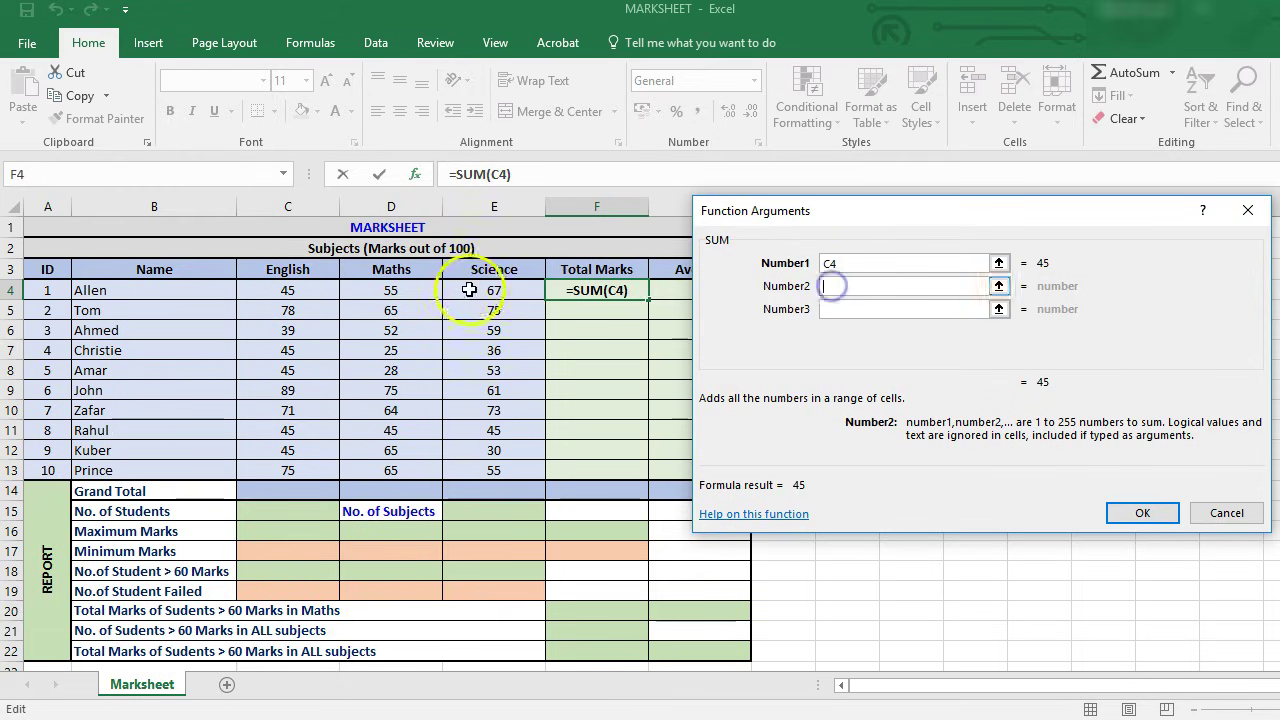
click(395, 290)
click(863, 313)
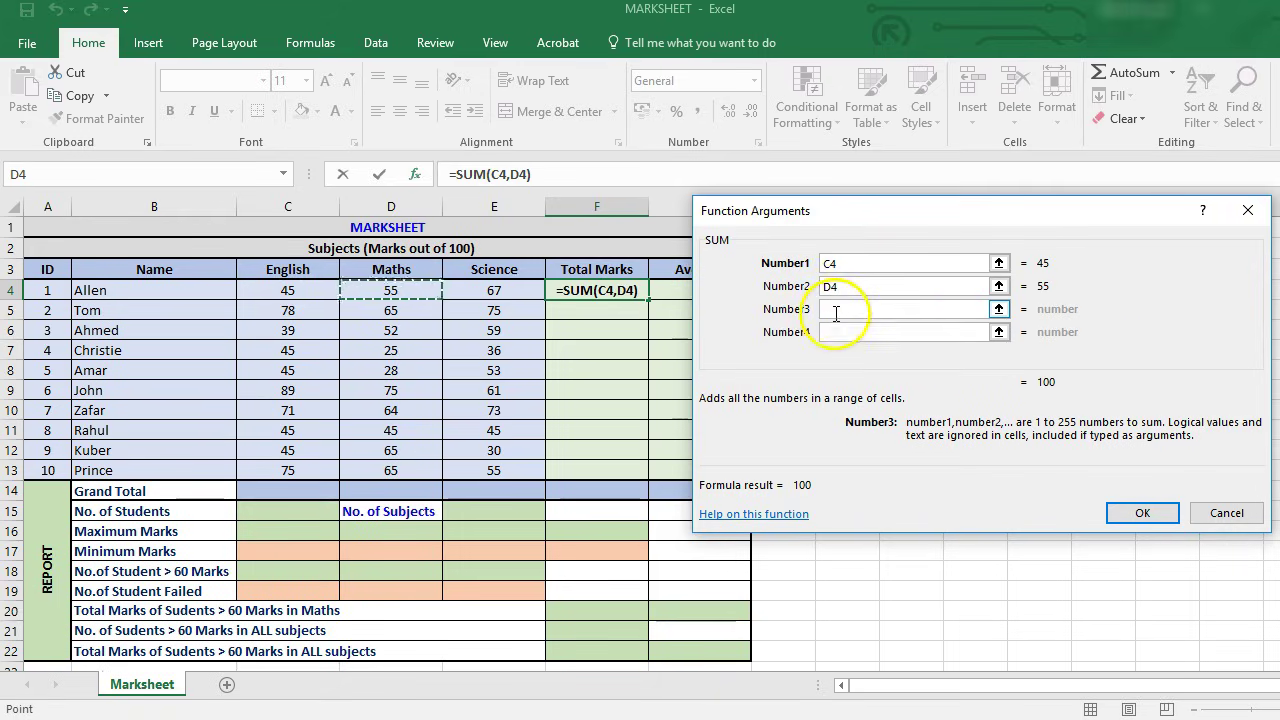
click(500, 291)
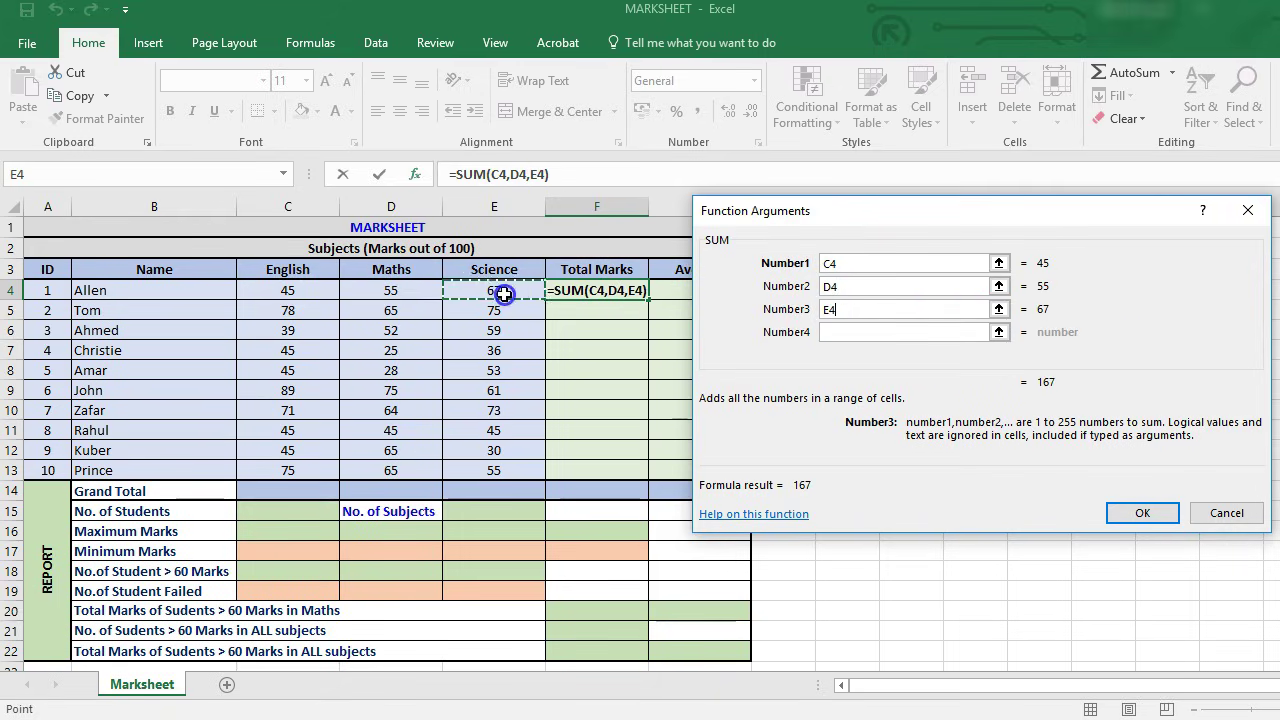
click(1138, 514)
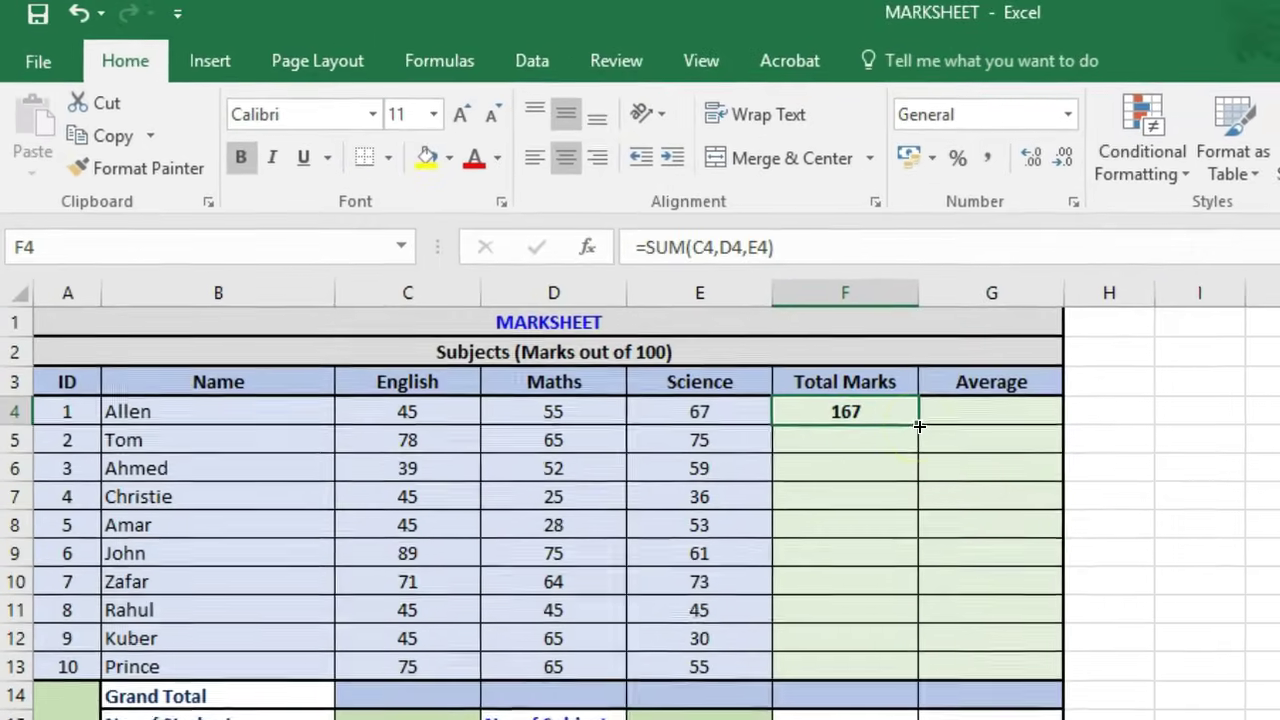
drag(919, 426, 916, 679)
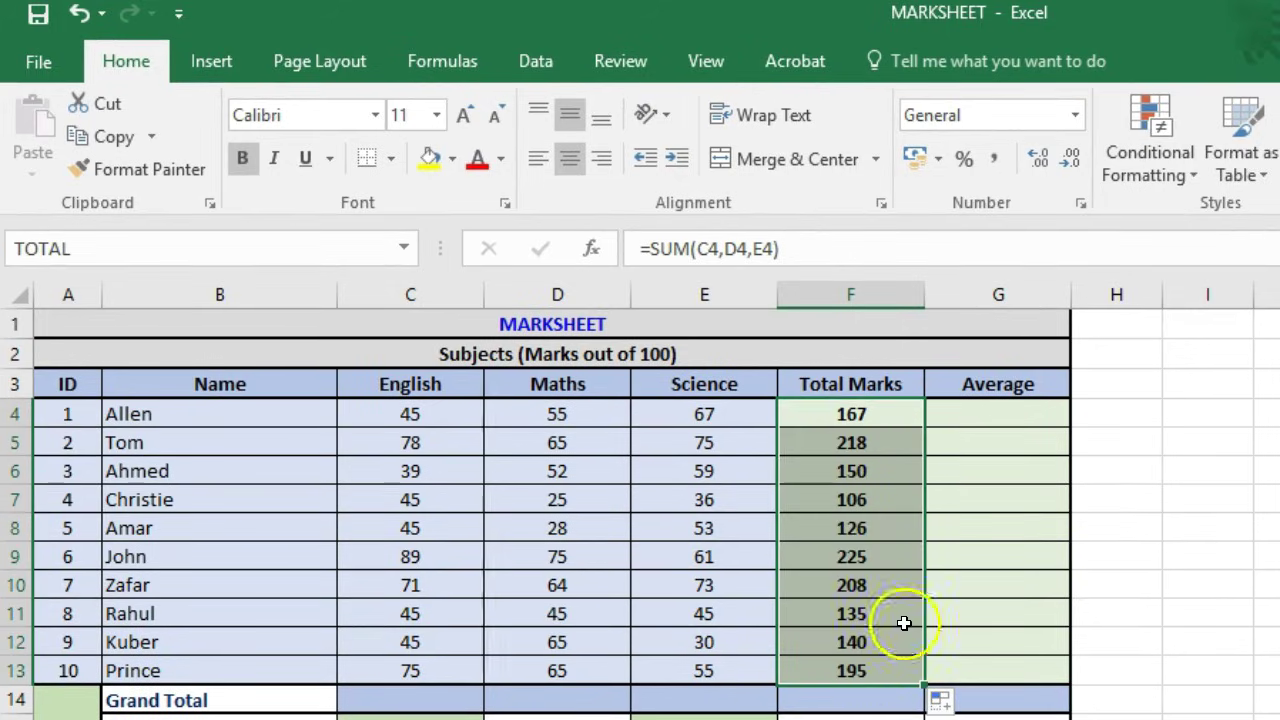
- Examine the copied SUM formulas in the Total Marks column from F5 through F13
click(845, 434)
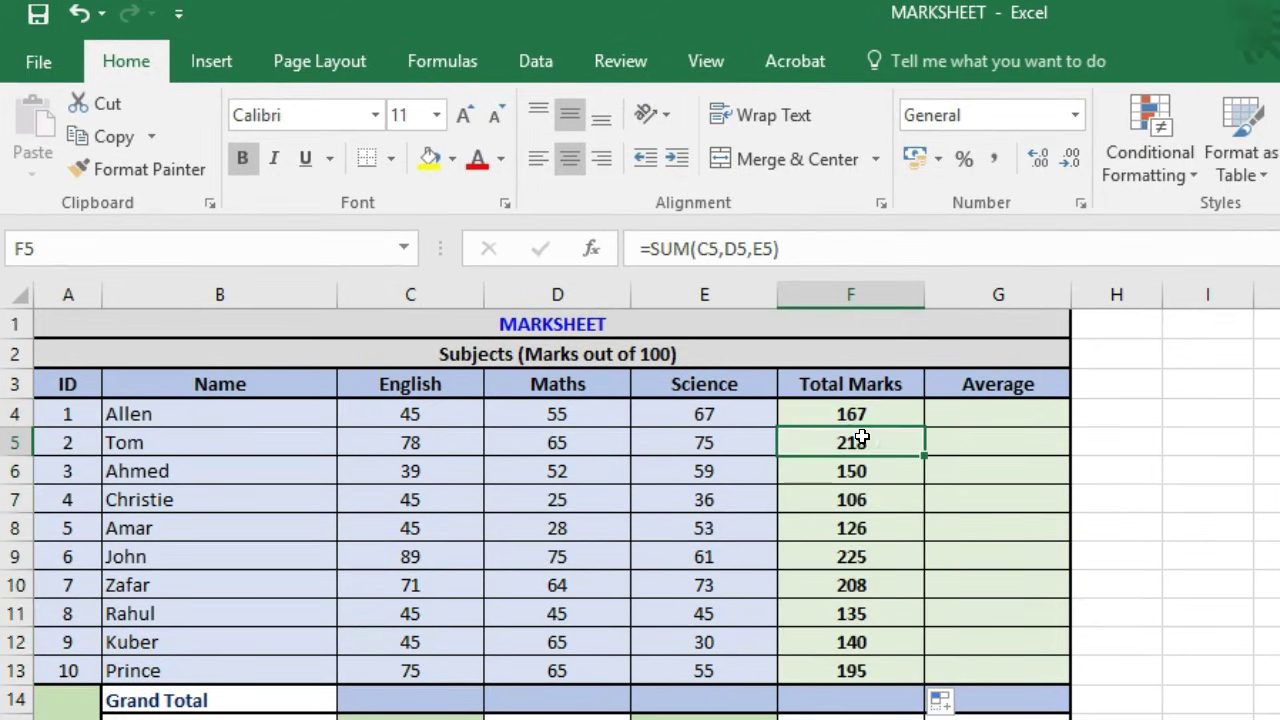
key(Down)
key(Down)
key(Down)
key(Down)
key(Down)
key(Down)
key(Down)
key(Down)
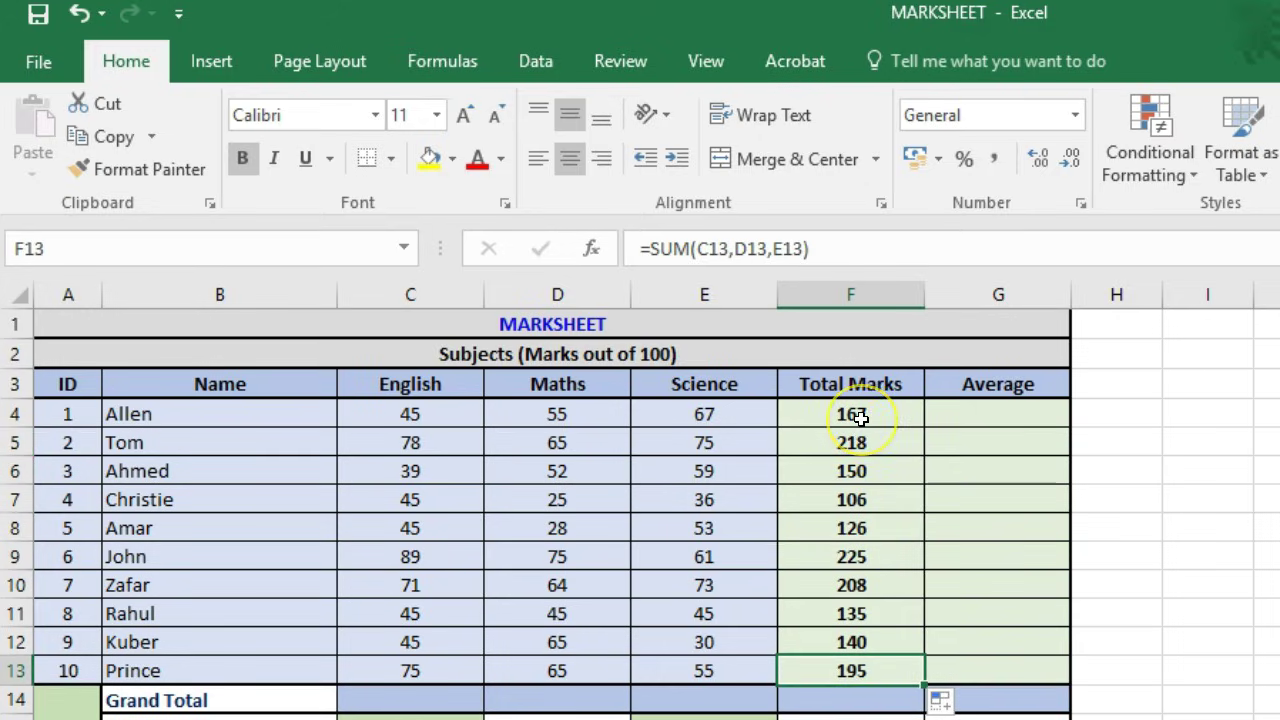
drag(860, 417, 886, 674)
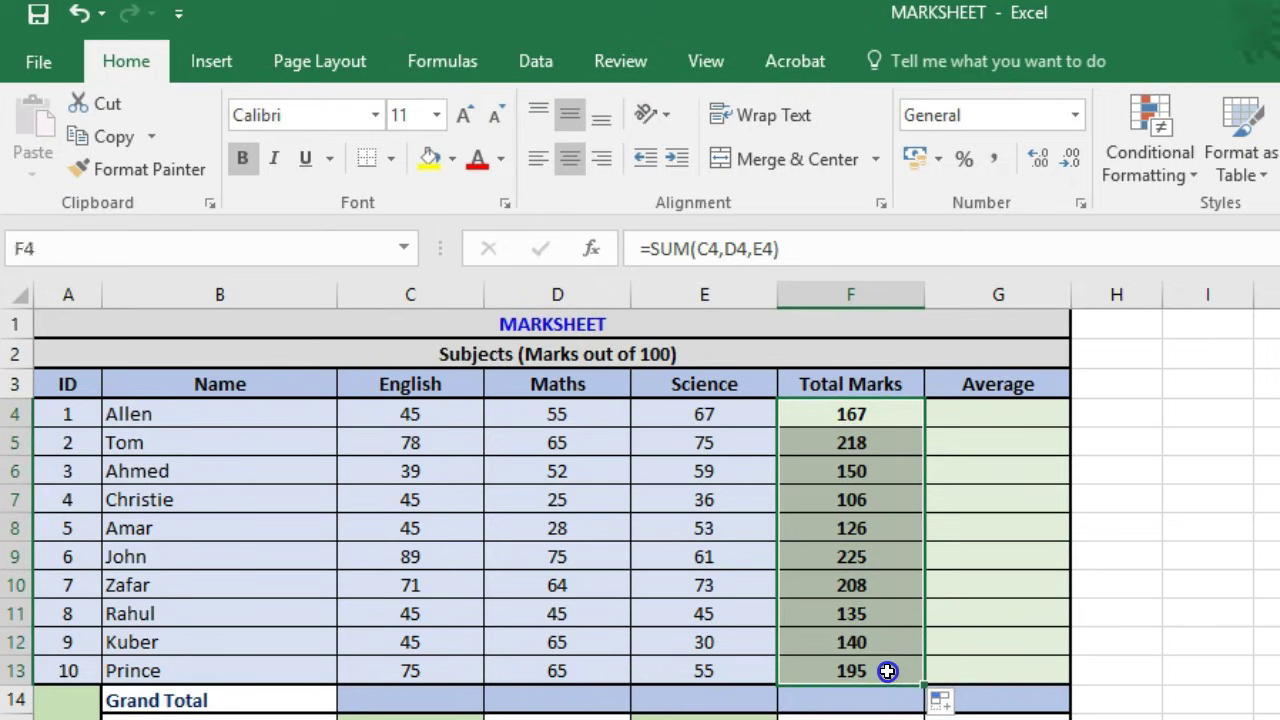
click(882, 413)
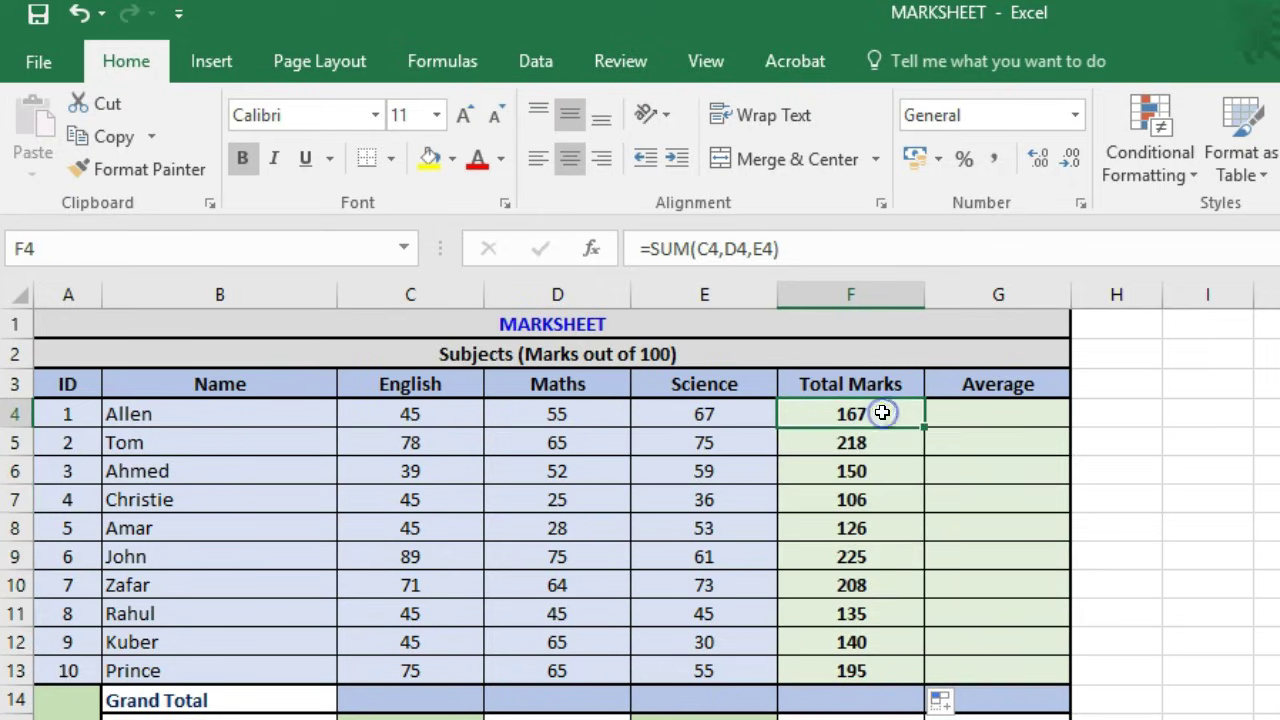
- Start an AVERAGE function in cell G4 for the first student and open its function arguments
click(988, 413)
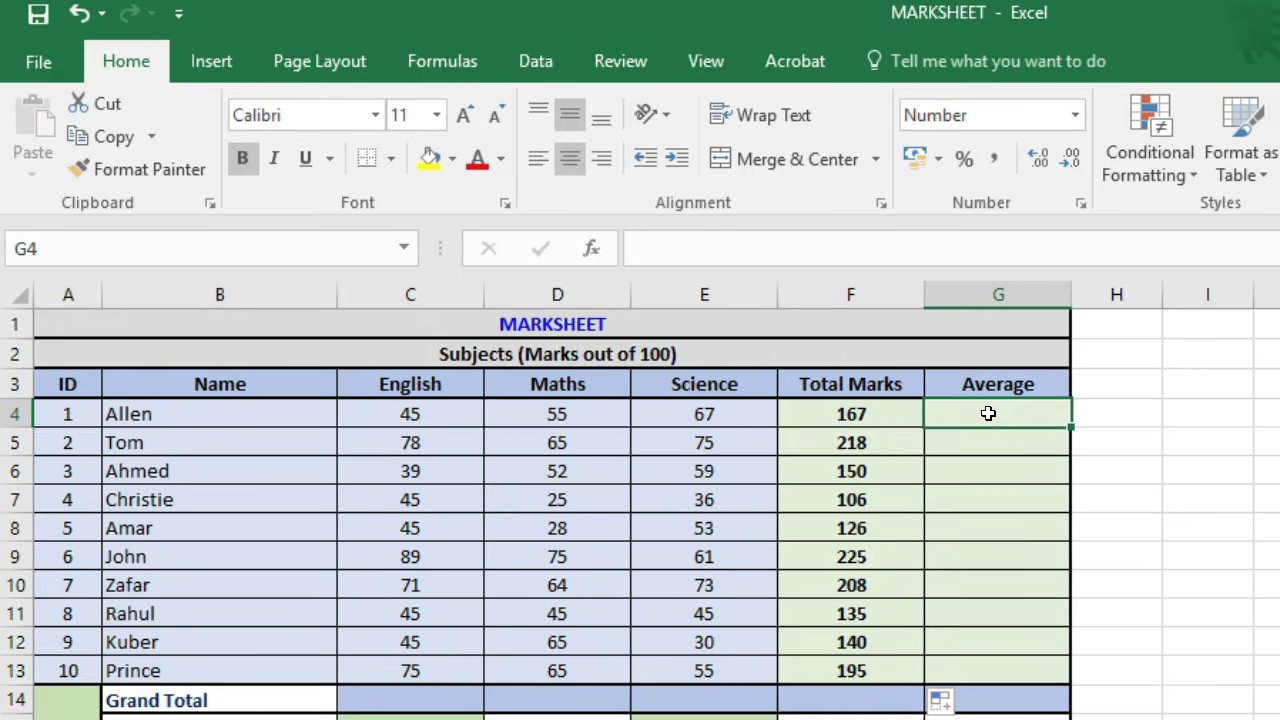
text(=)
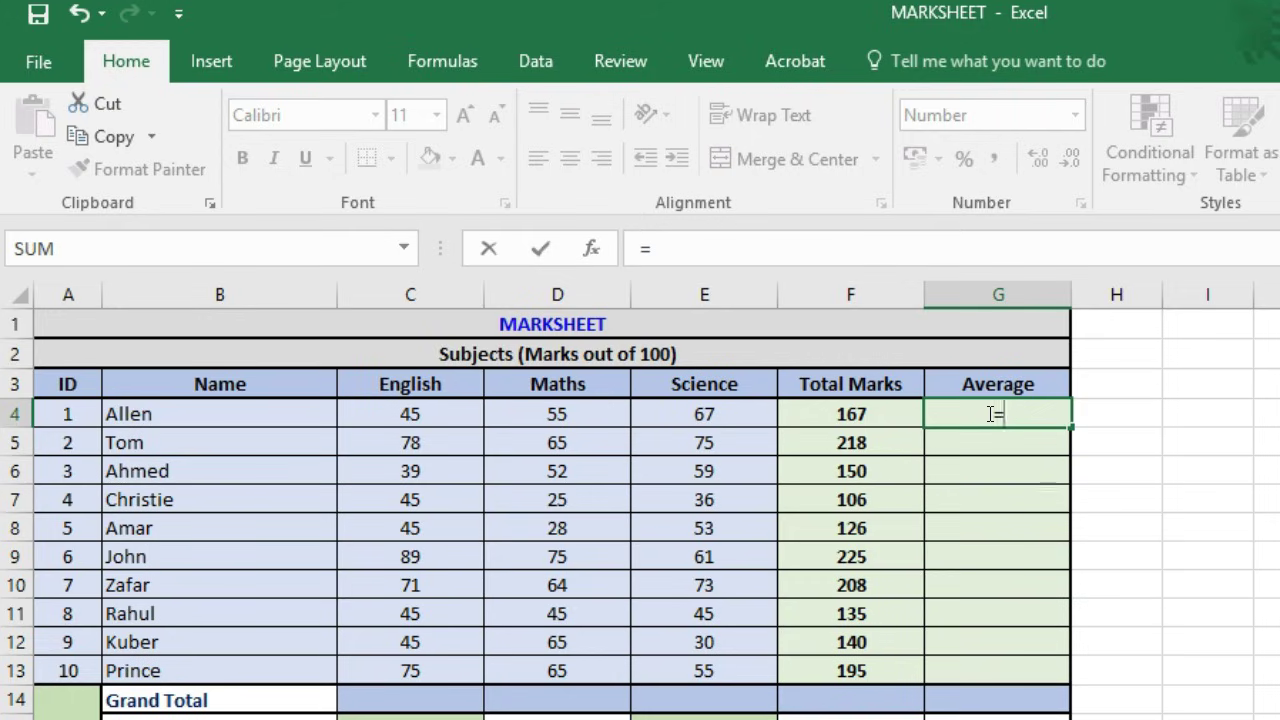
text(AVERAGE)
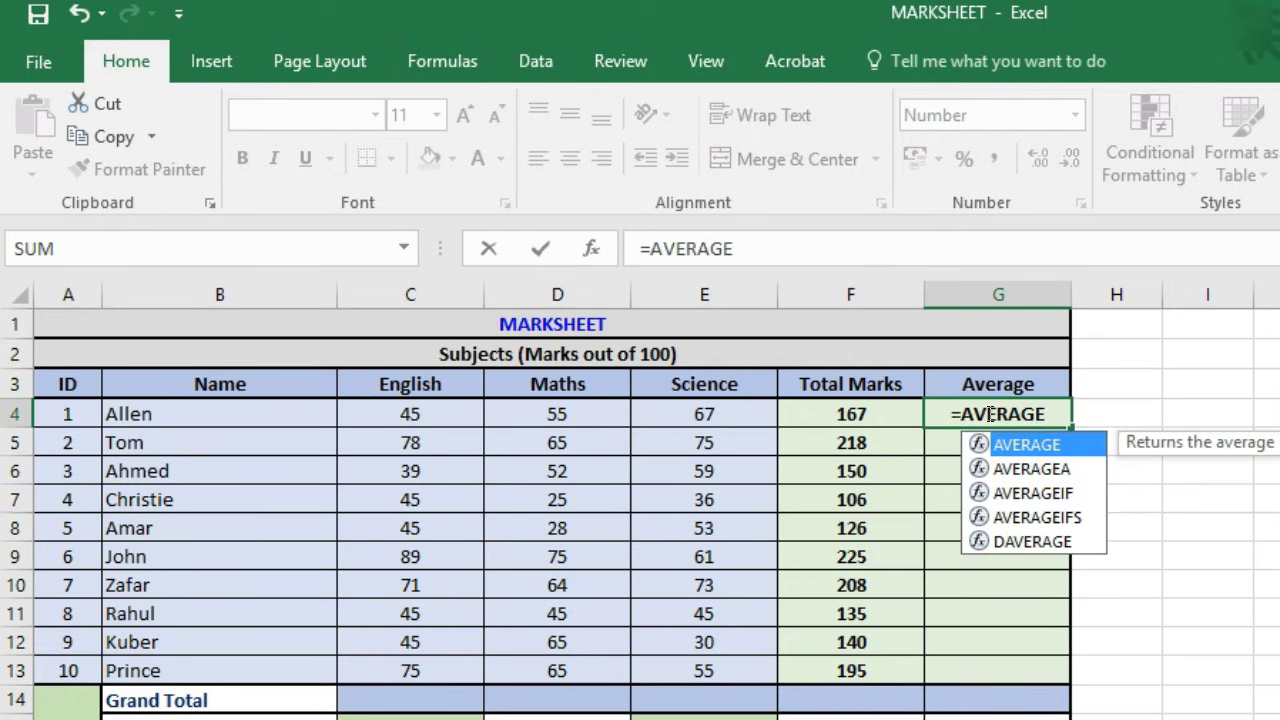
text(()
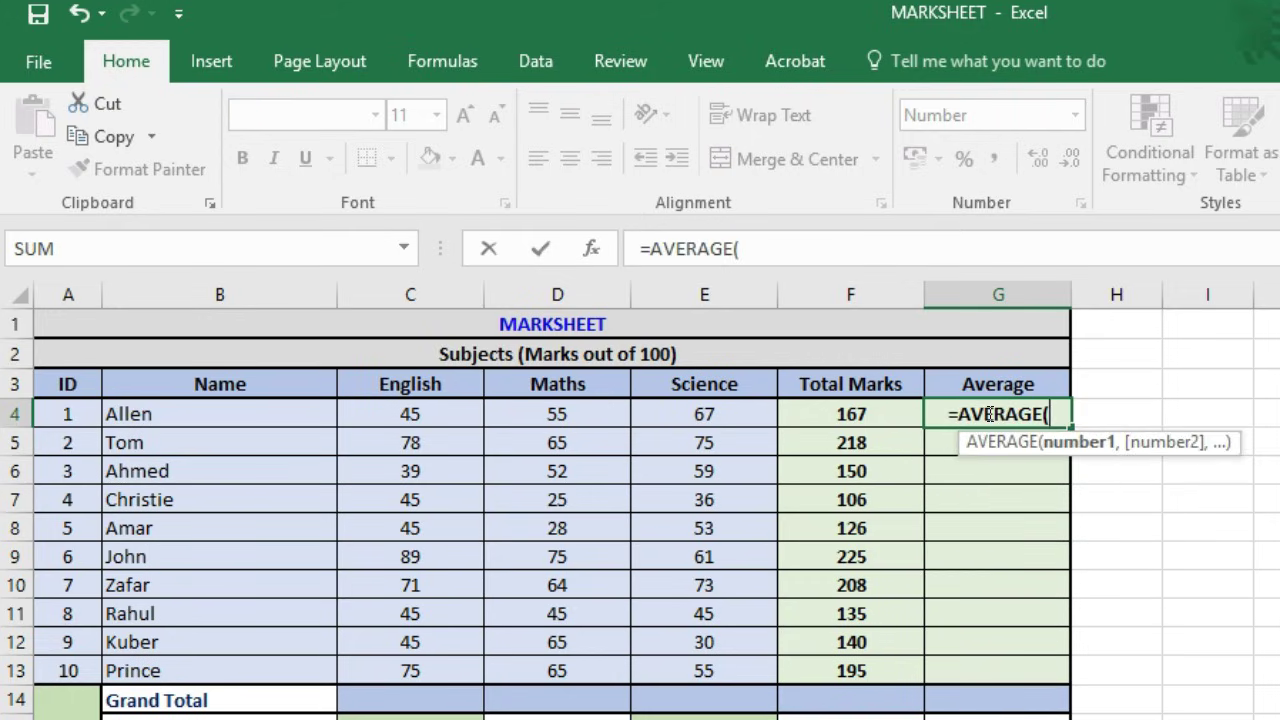
click(594, 249)
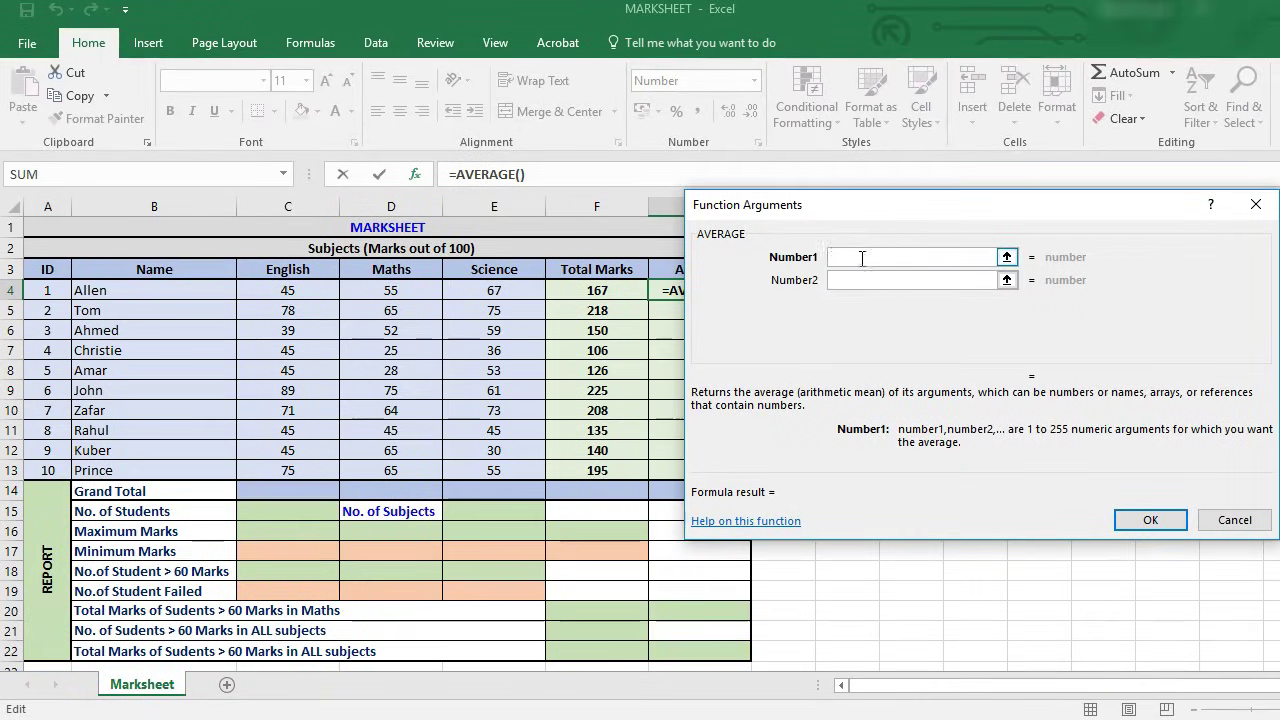
click(848, 256)
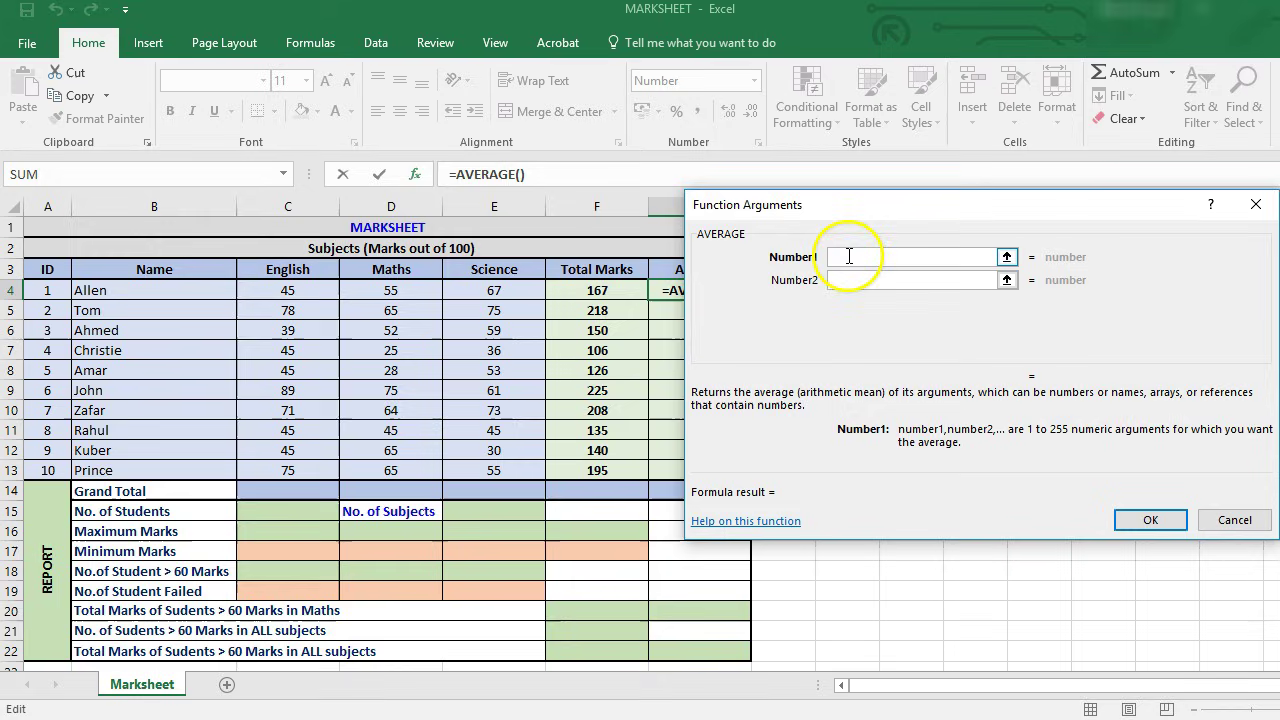
- Set the AVERAGE arguments in G4 to C4, D4 and E4 and confirm the formula
click(286, 291)
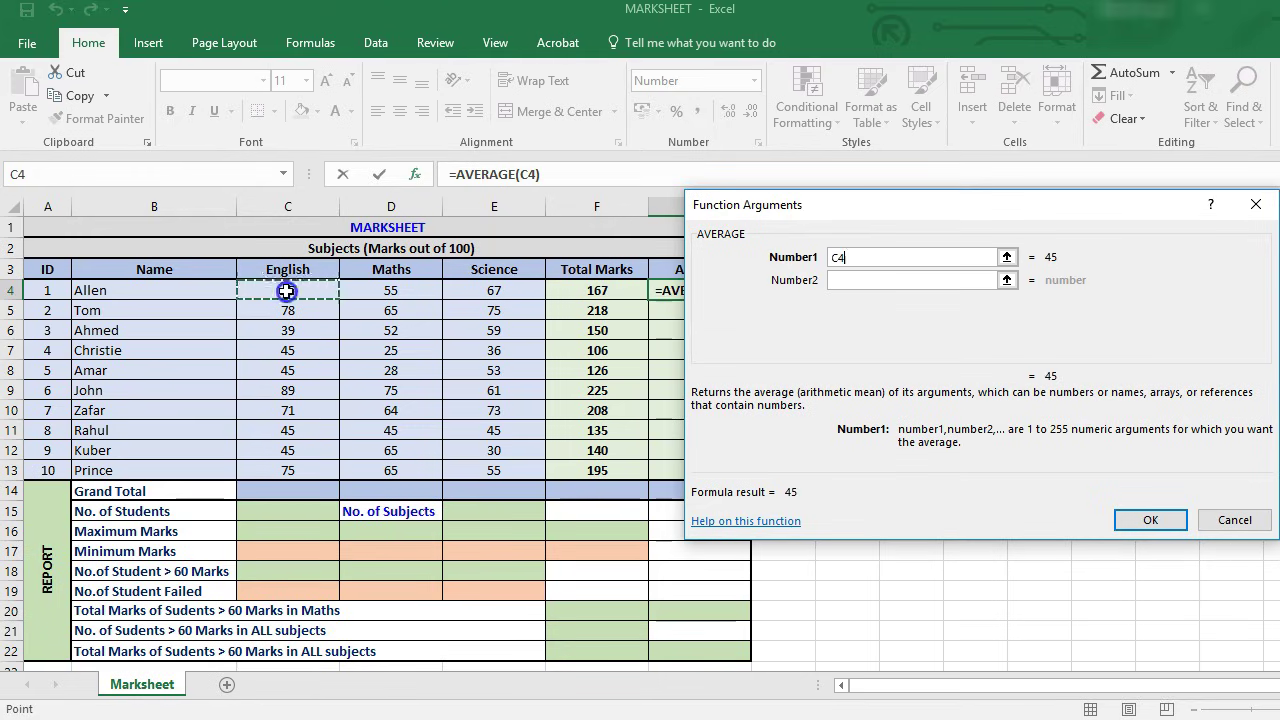
click(845, 281)
click(391, 290)
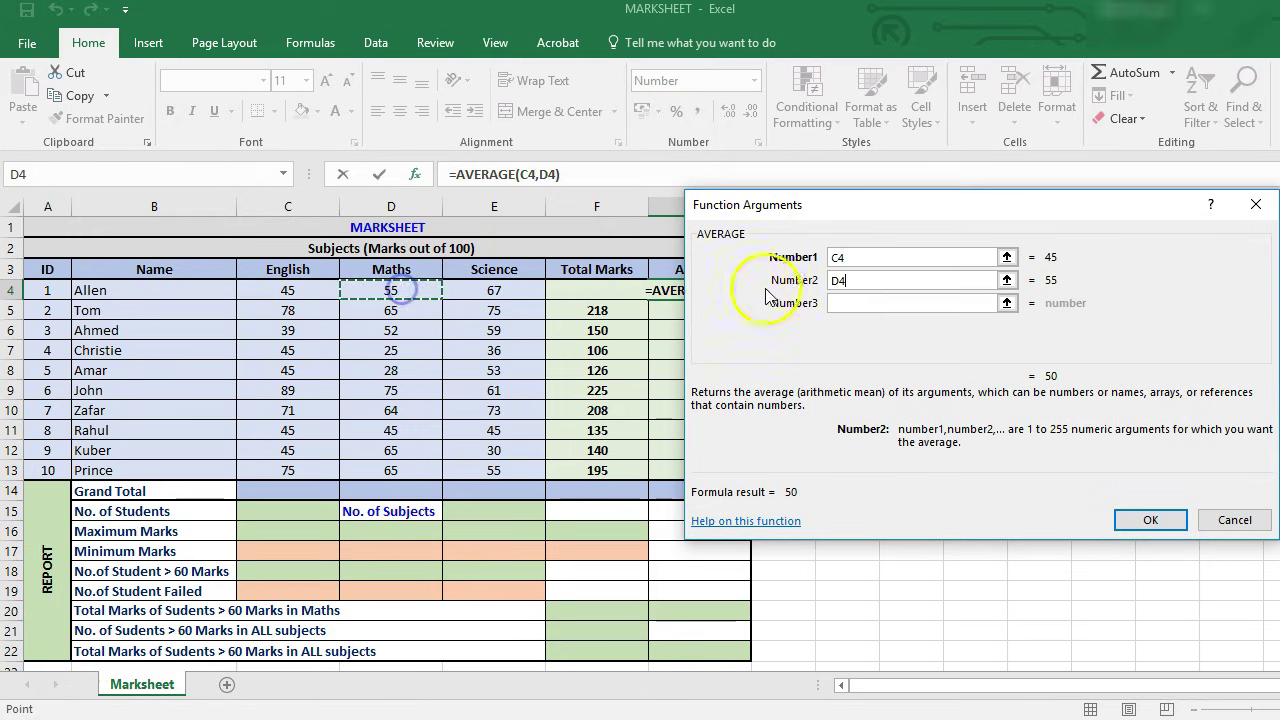
click(844, 303)
click(505, 291)
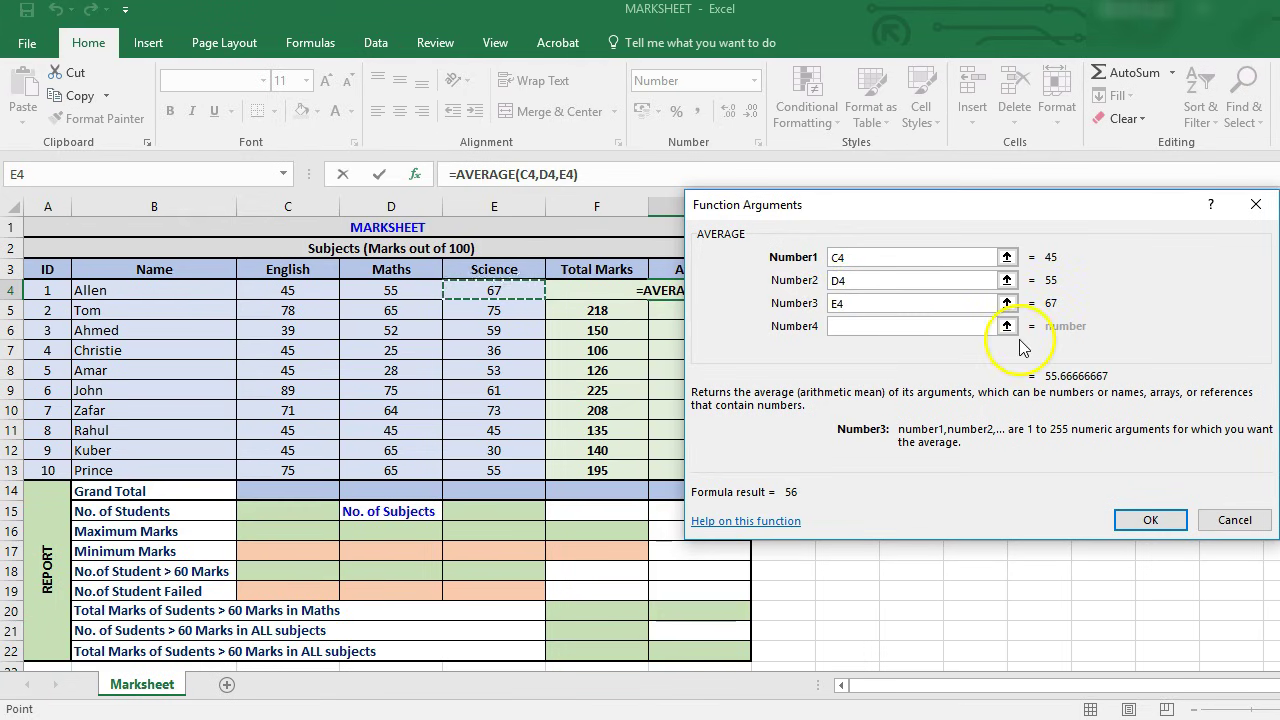
click(1173, 512)
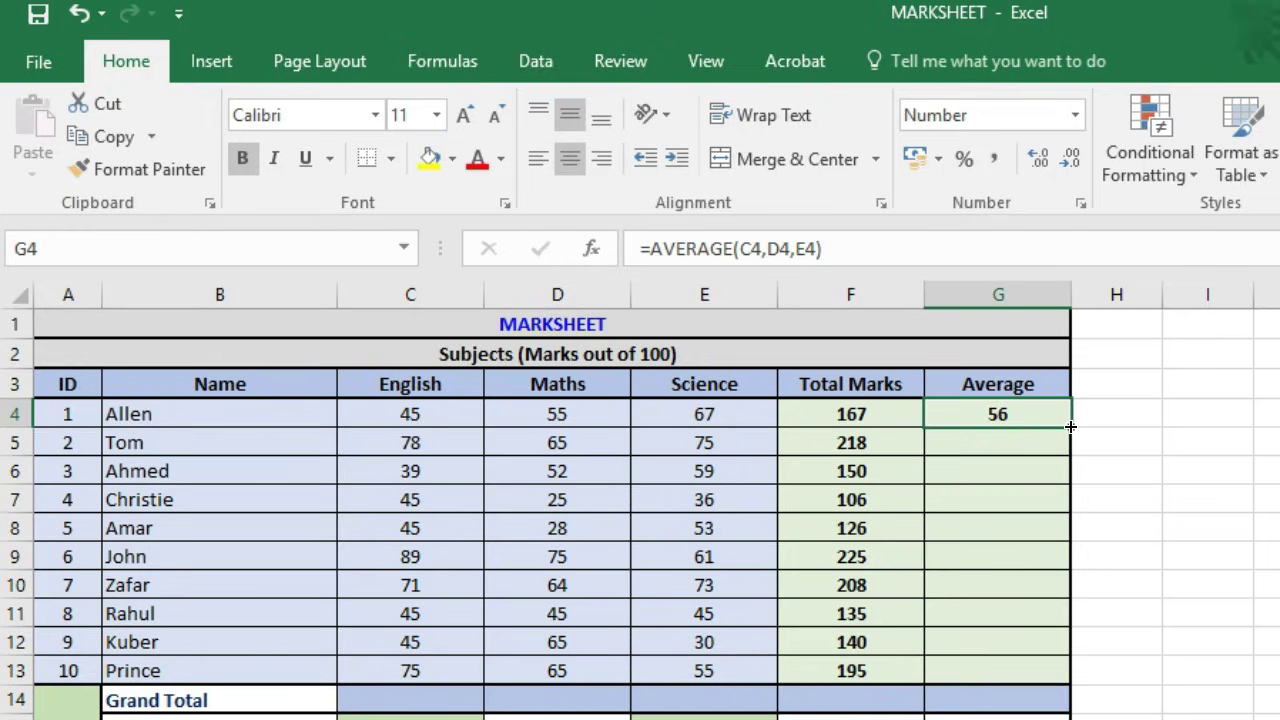
- Copy the average formula from G4 down through G13 and check the copied formulas in the column
drag(1070, 427, 1063, 674)
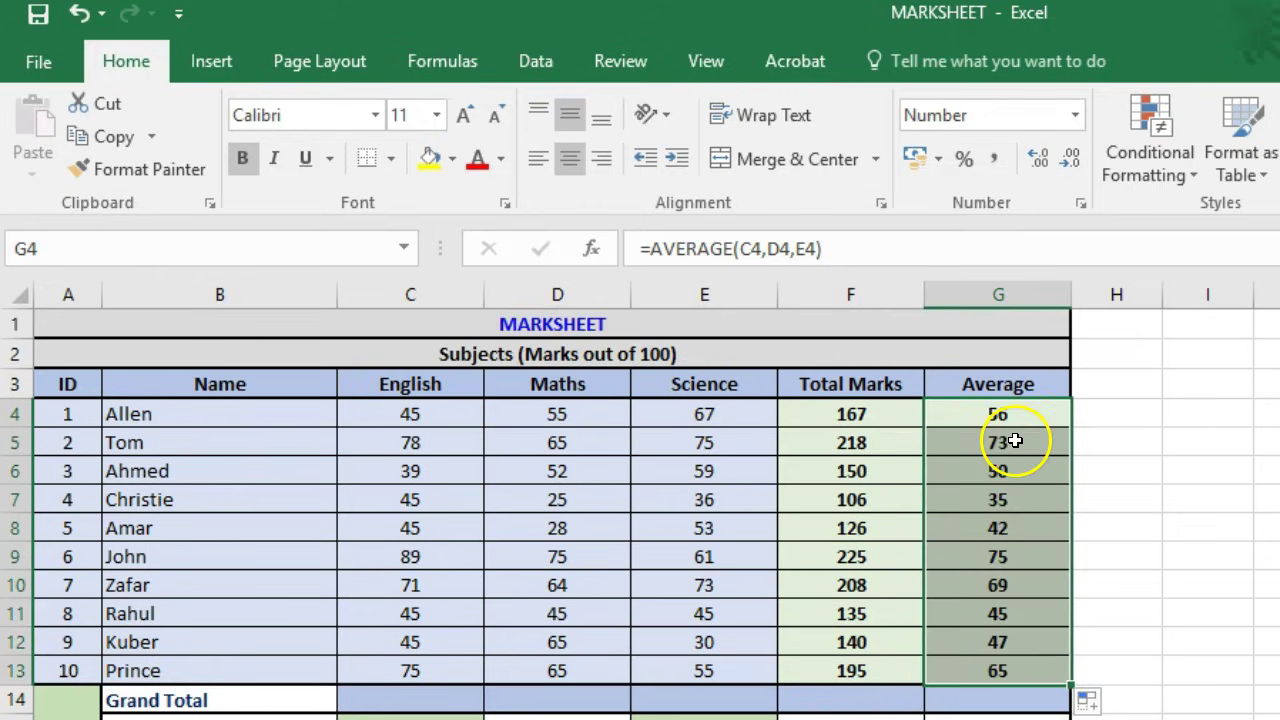
click(1015, 440)
click(1012, 499)
click(1012, 556)
click(1014, 640)
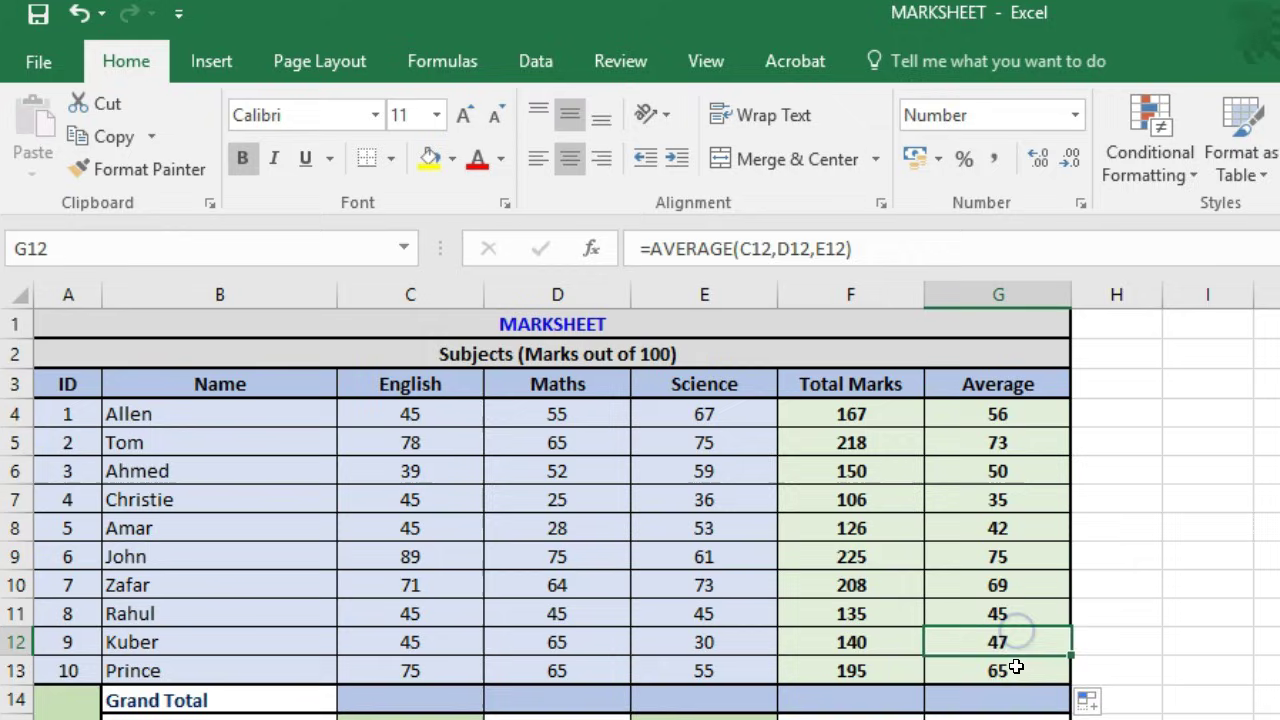
click(1016, 666)
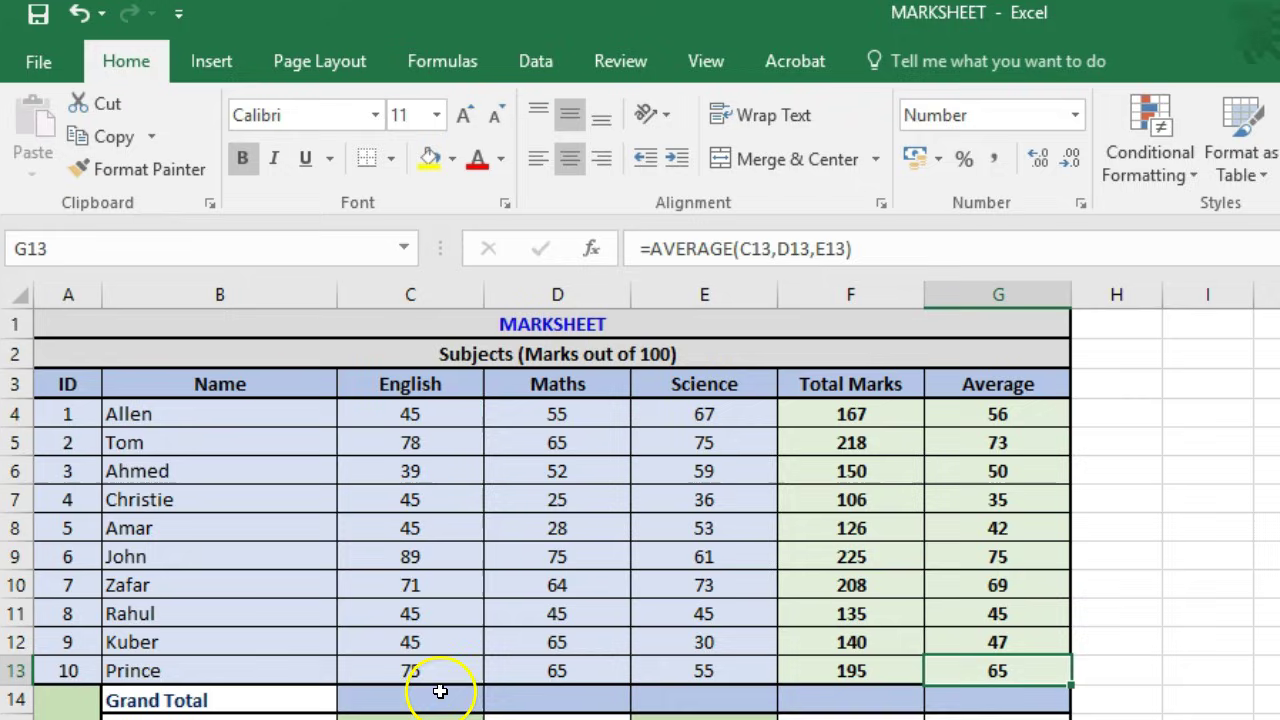
- Enter the English grand total in C14 with AutoSum over C4:C13, and copy the formula across to E14
click(411, 700)
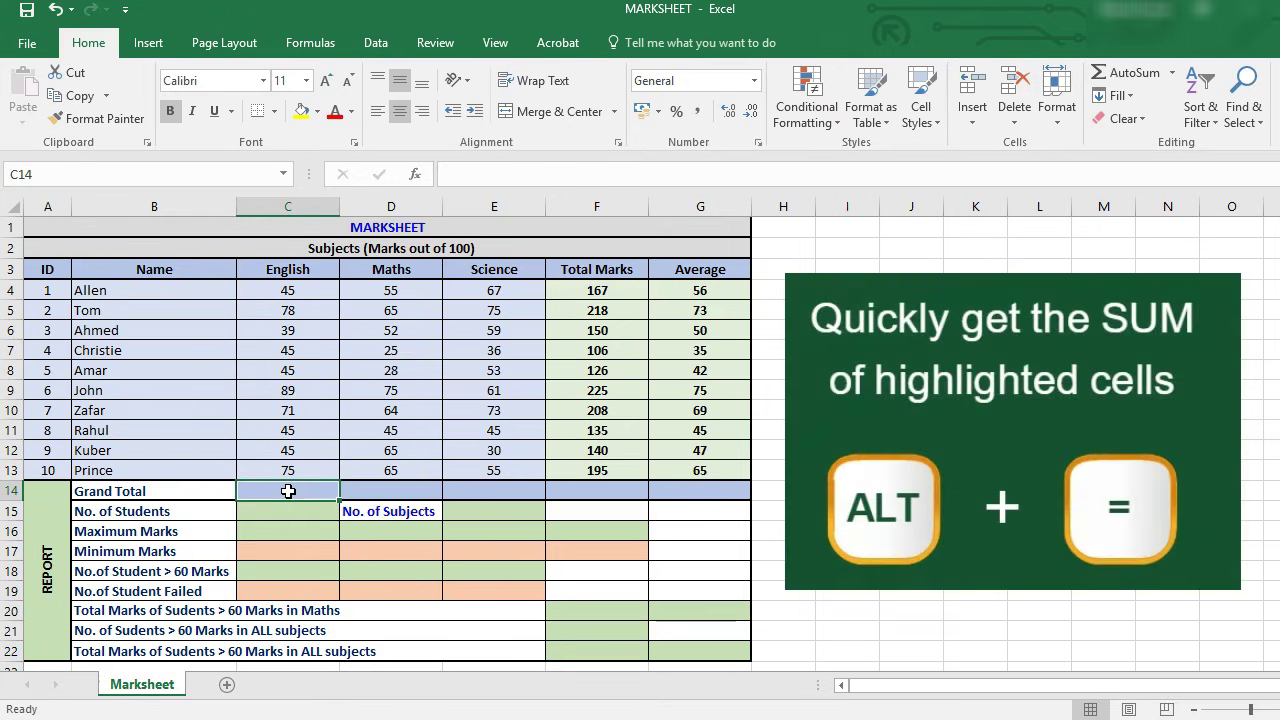
key(alt+equal)
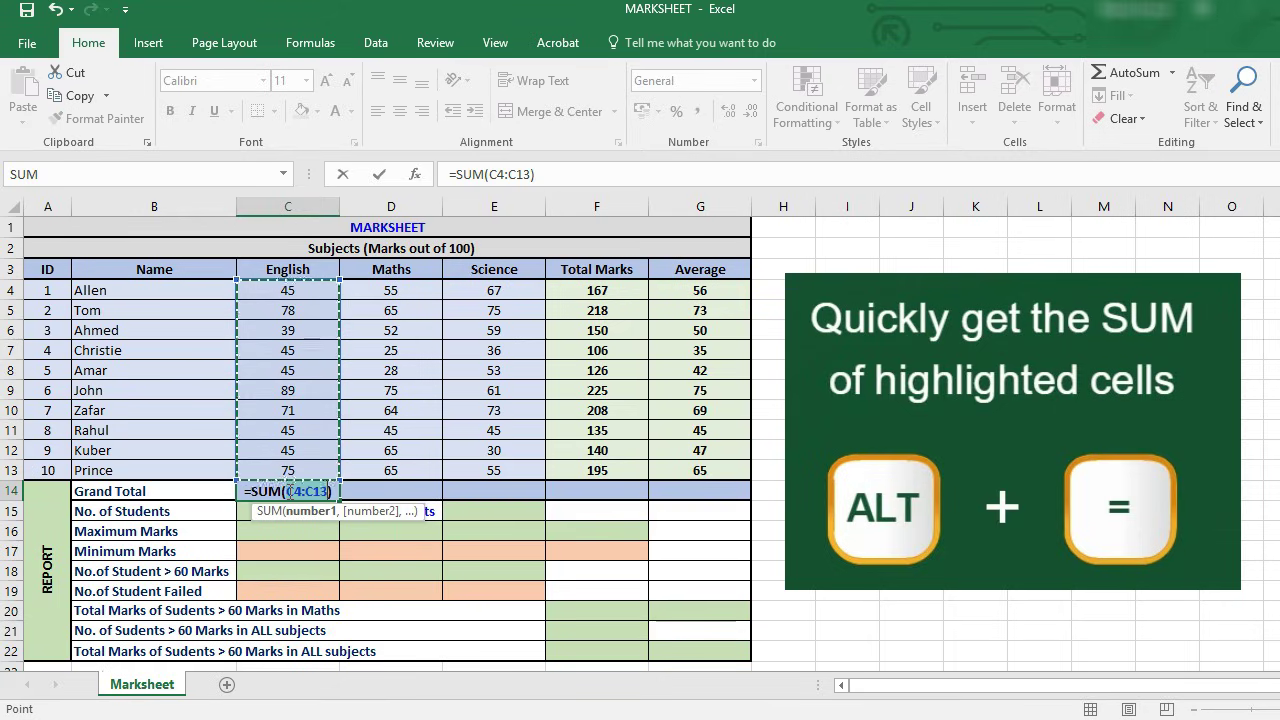
key(Return)
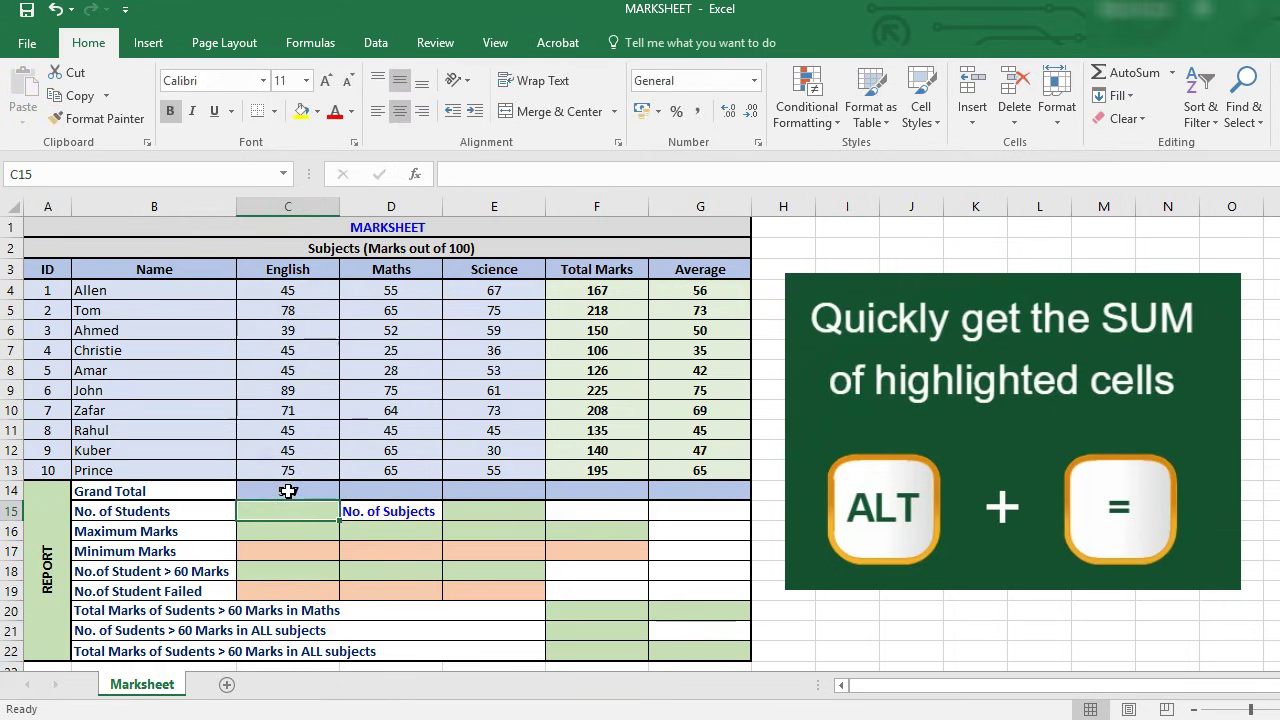
click(287, 491)
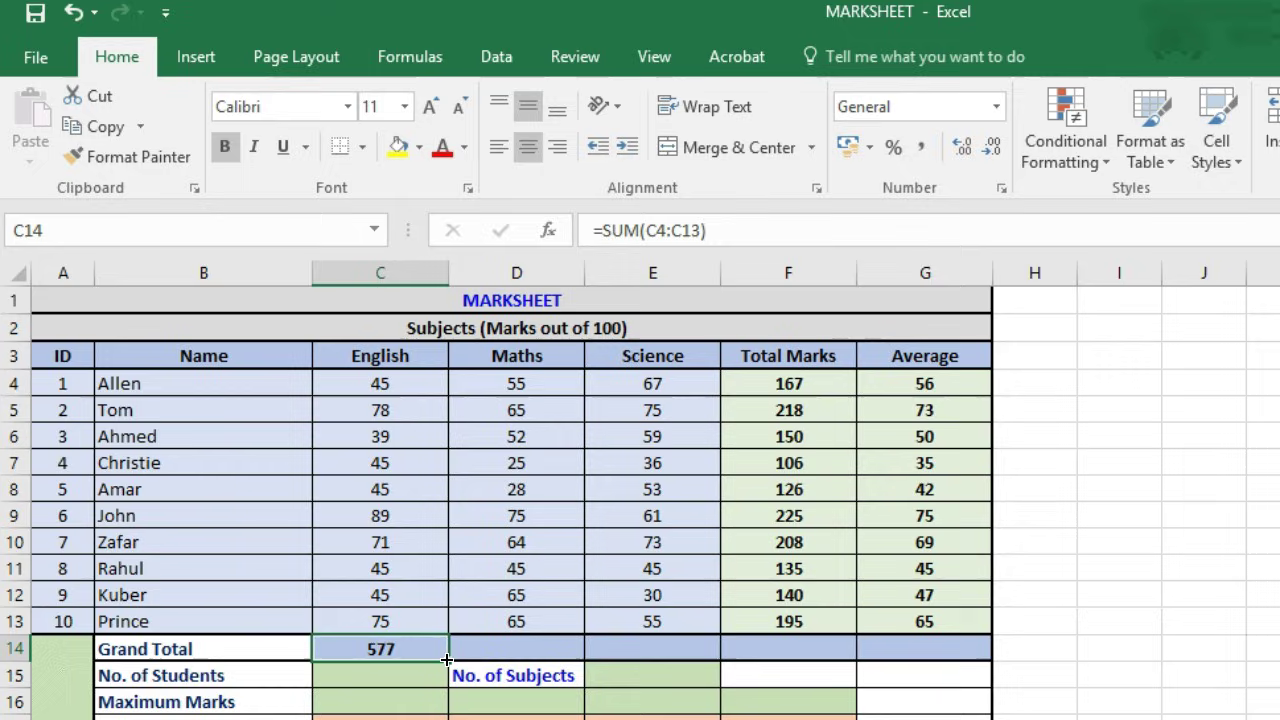
drag(463, 659, 566, 661)
drag(647, 661, 692, 661)
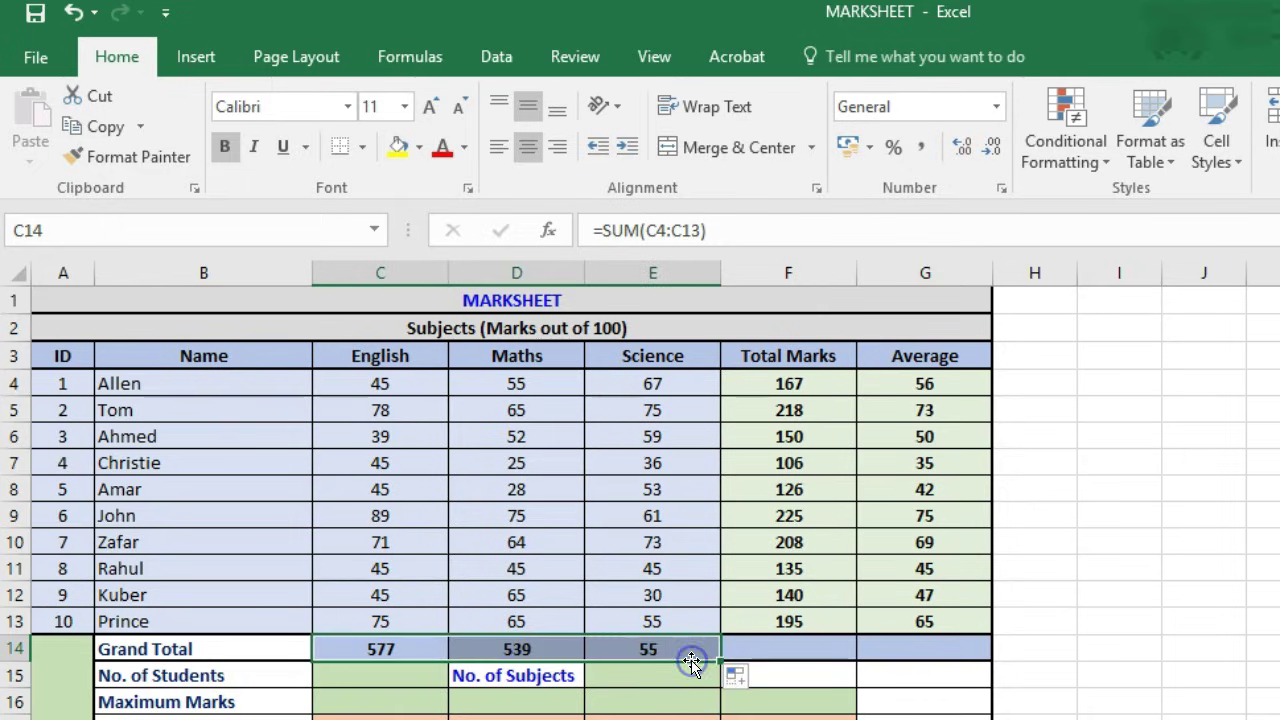
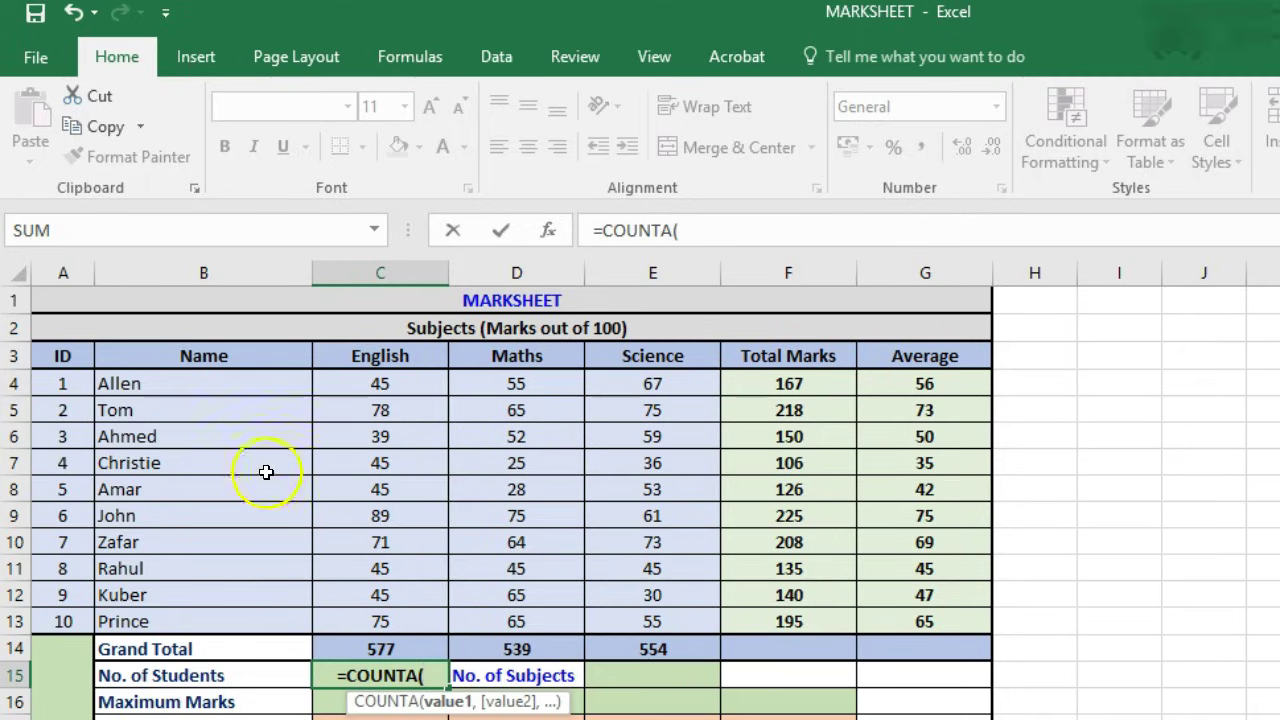
- Complete the number-of-students formula in C15 as COUNTA over the names in B4:B13 and review the counted range
drag(263, 383, 263, 614)
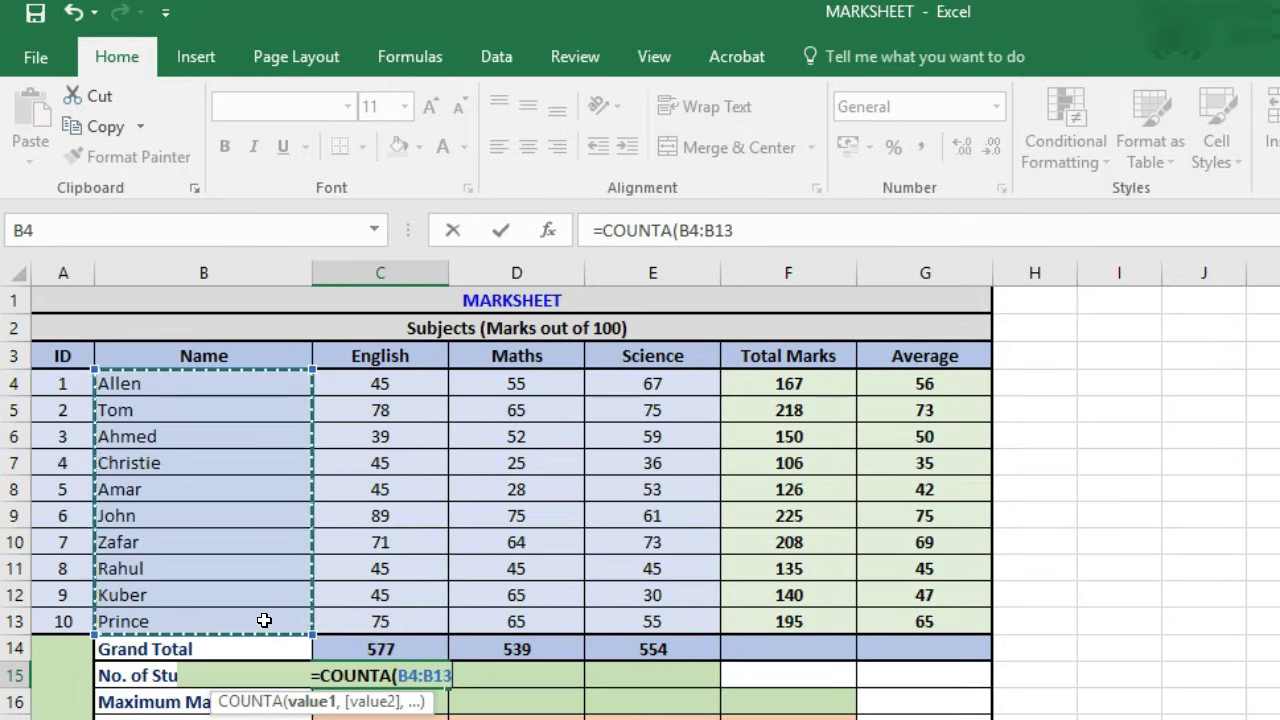
text())
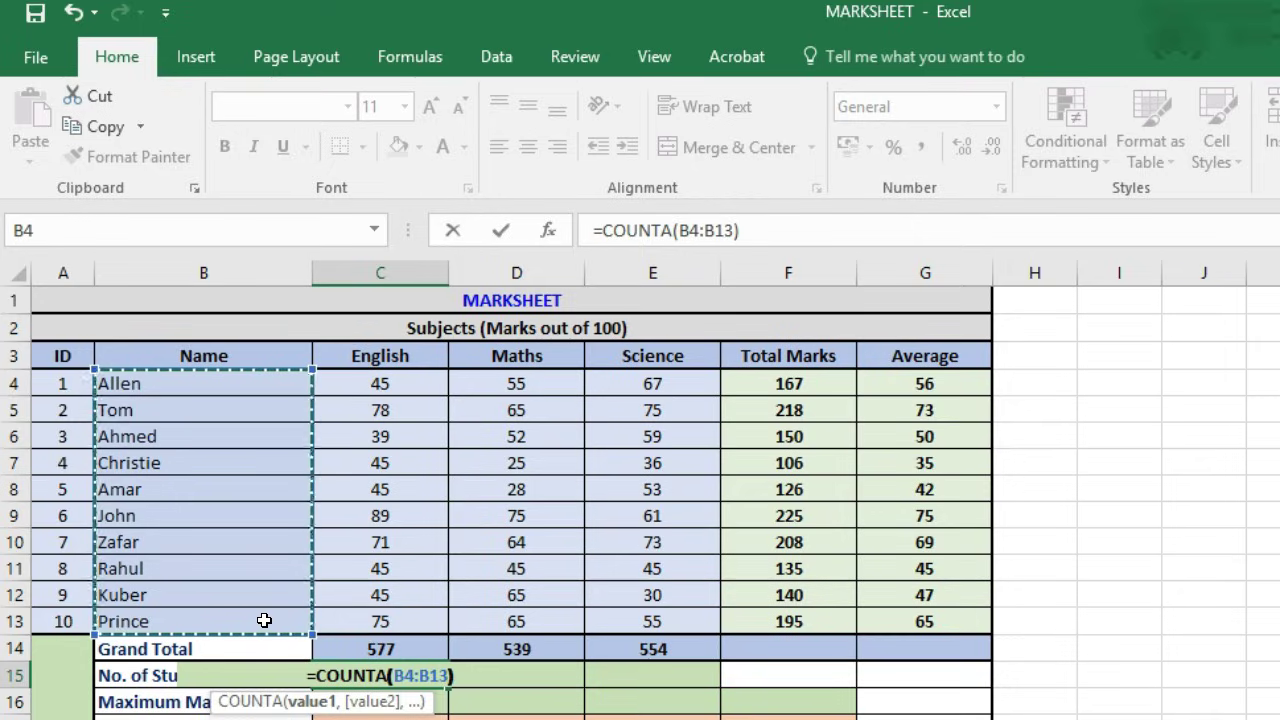
key(Return)
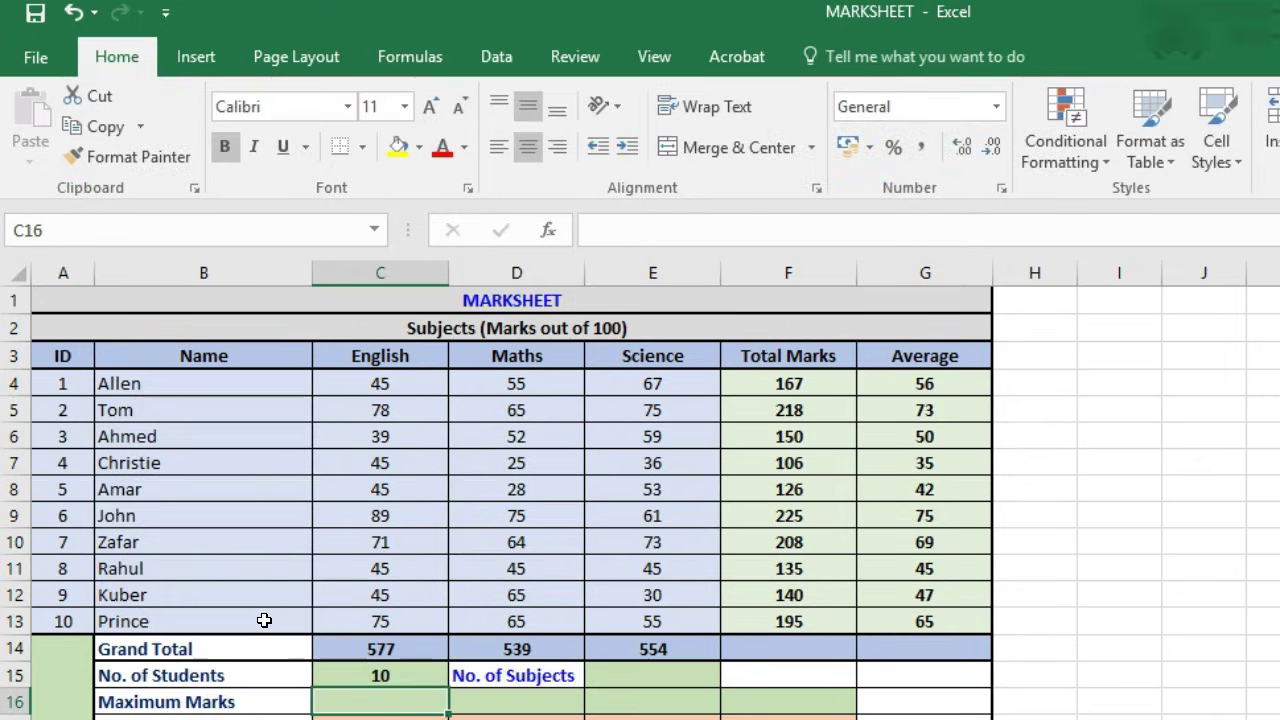
key(Up)
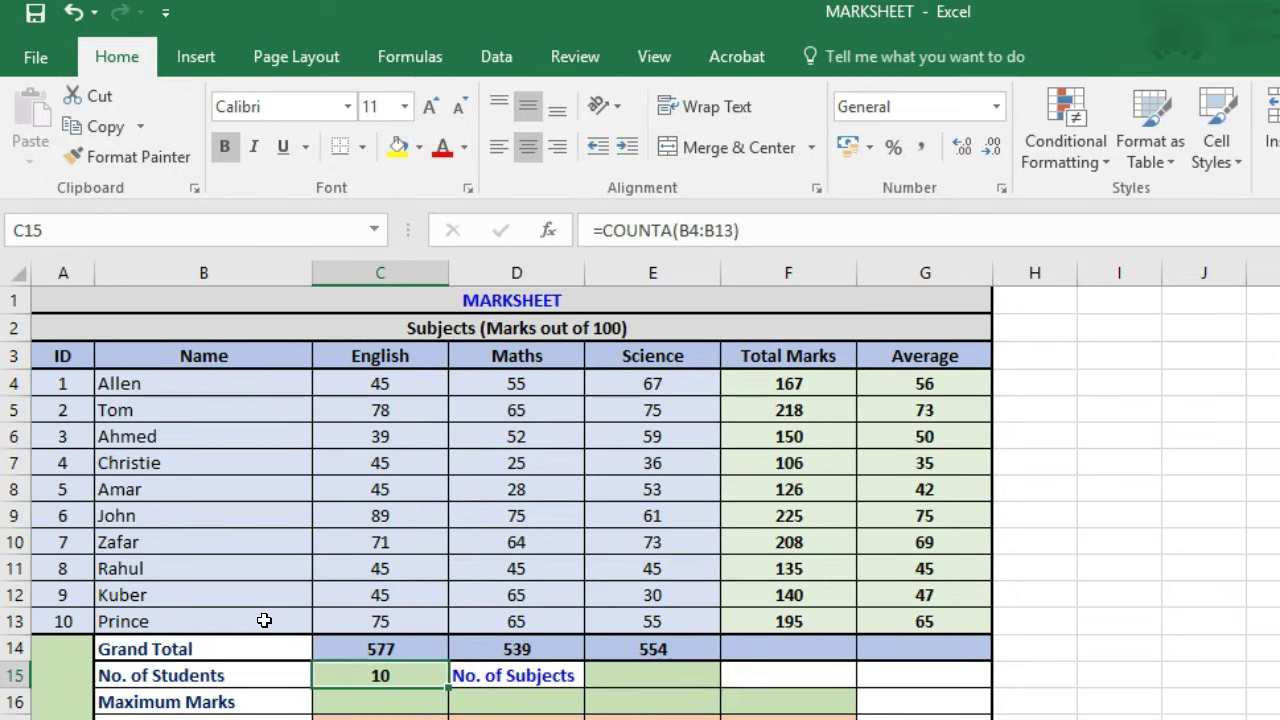
drag(200, 394, 187, 612)
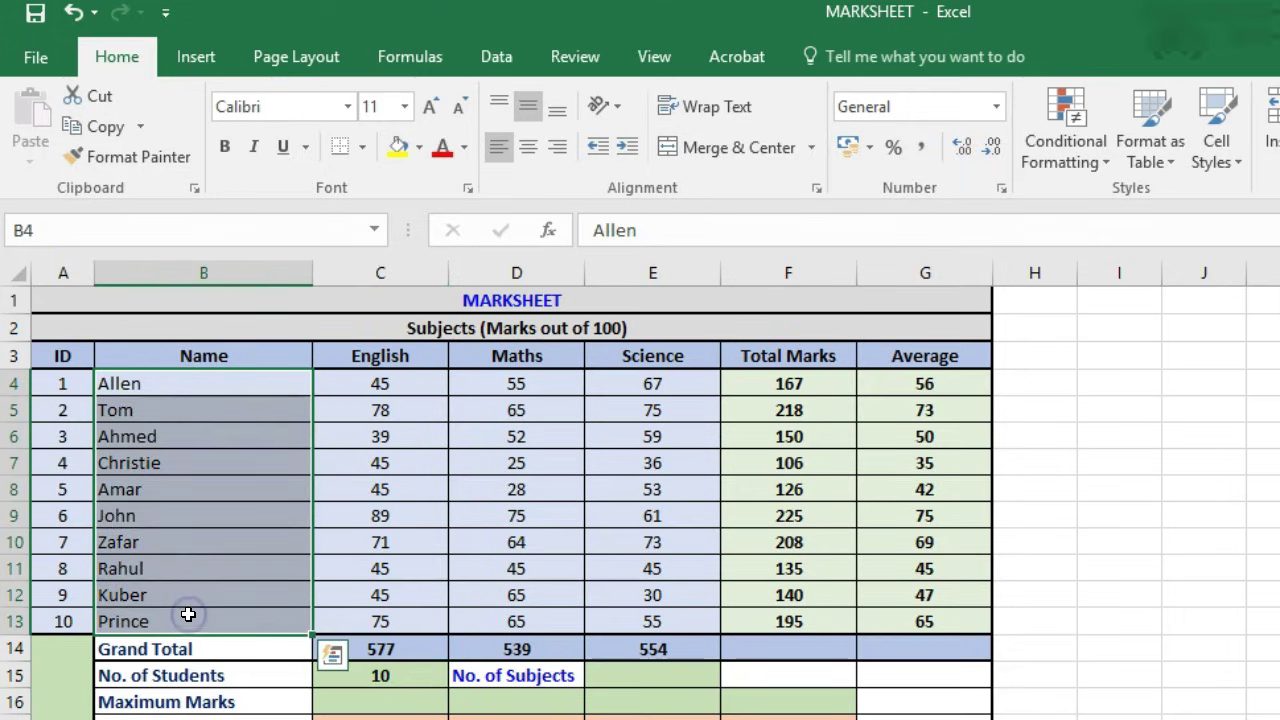
click(398, 677)
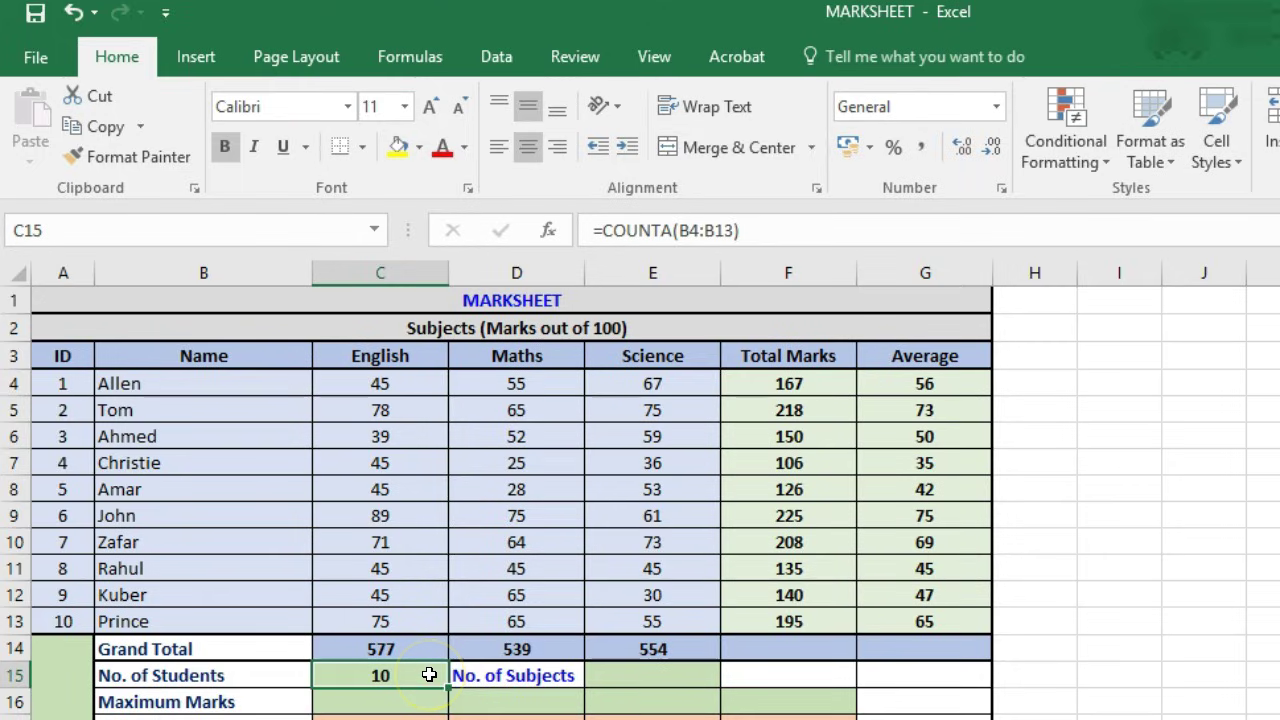
- Count the subjects in E15 with COUNTA over the subject headings in C3:E3
click(649, 677)
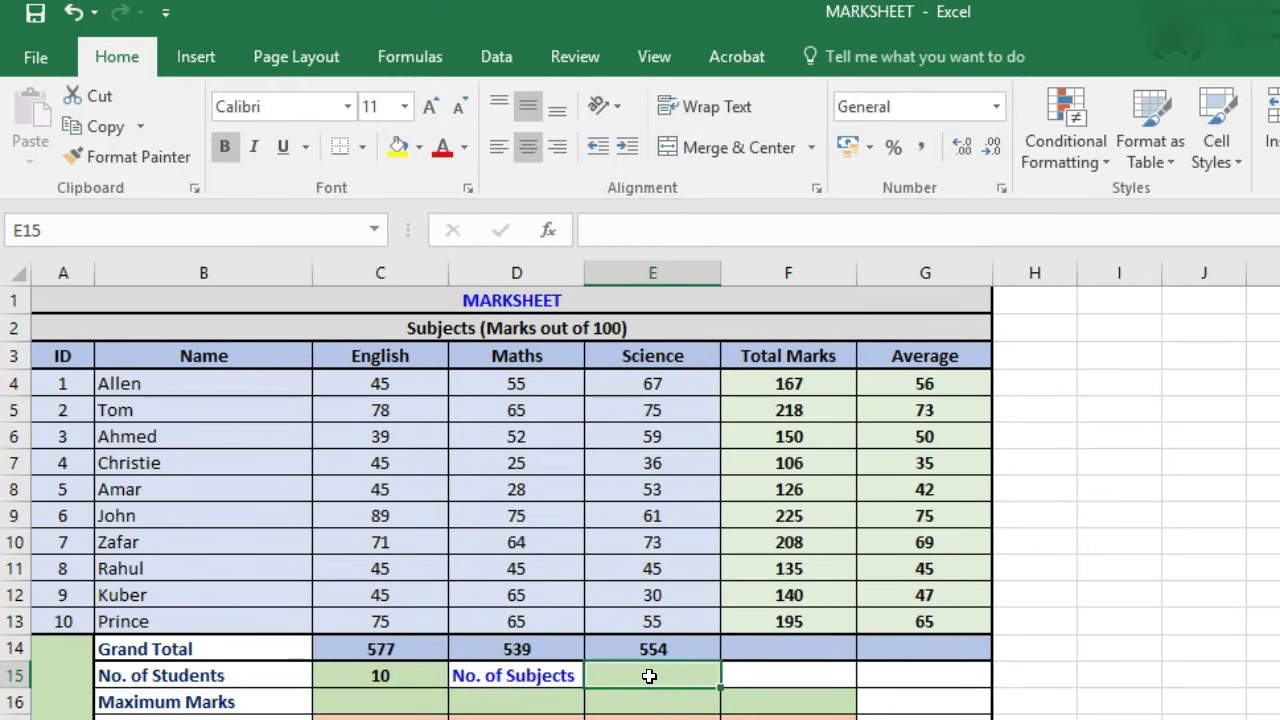
text(=)
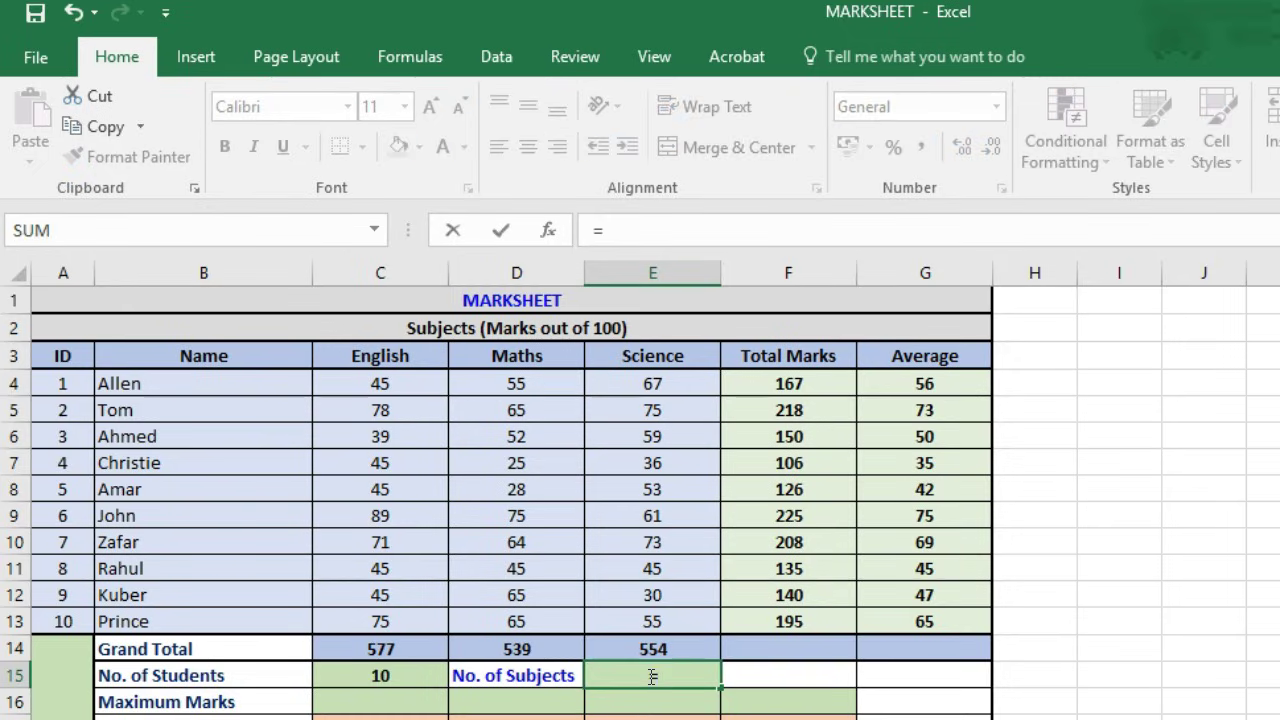
text(COUNTA()
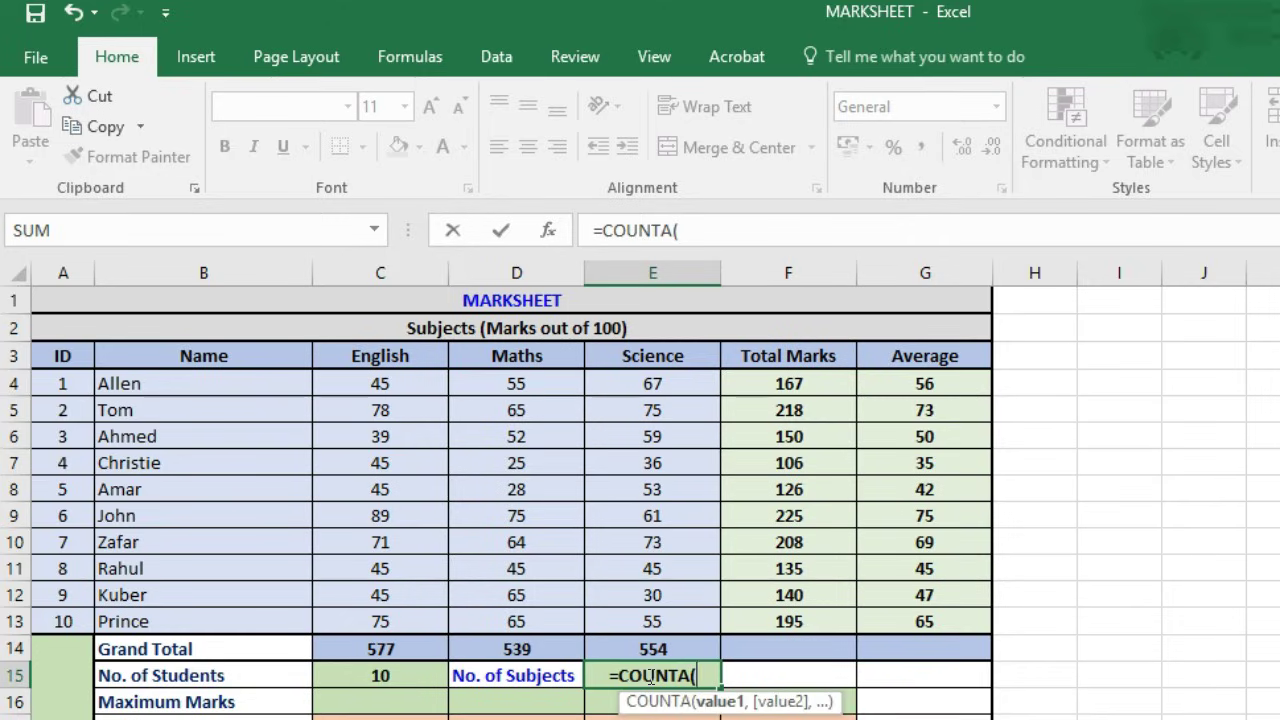
drag(380, 352, 603, 356)
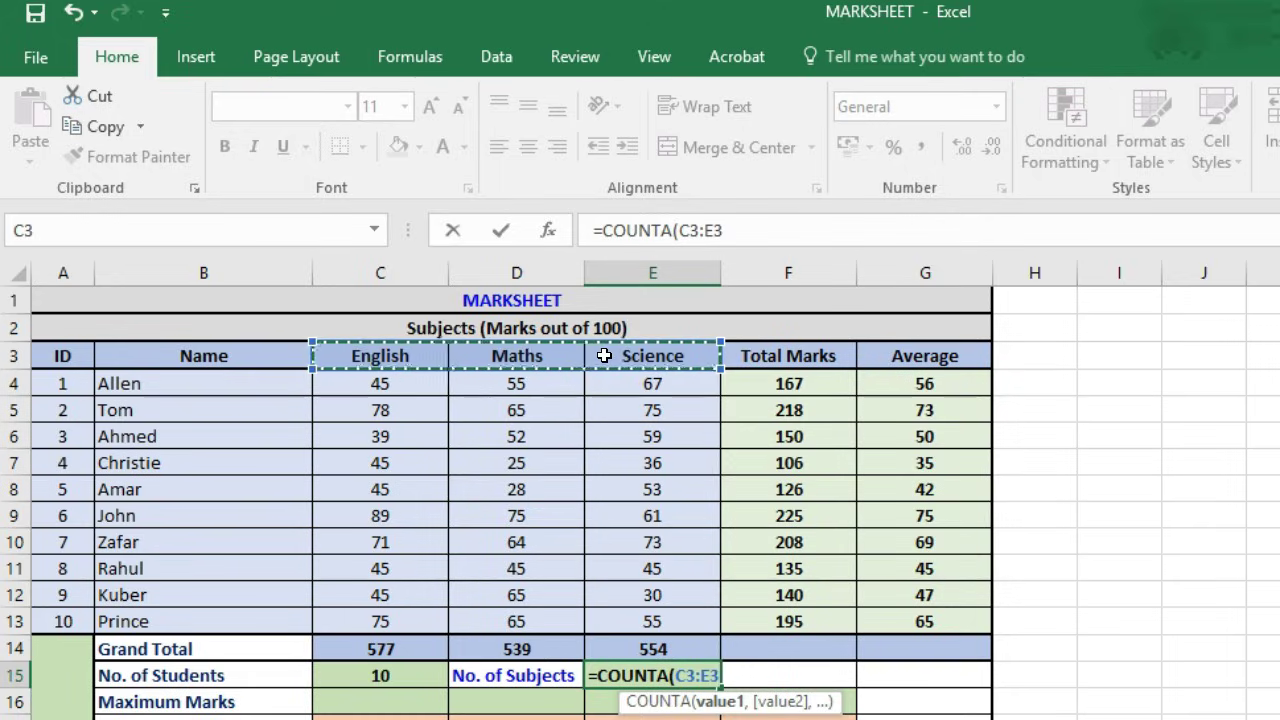
text())
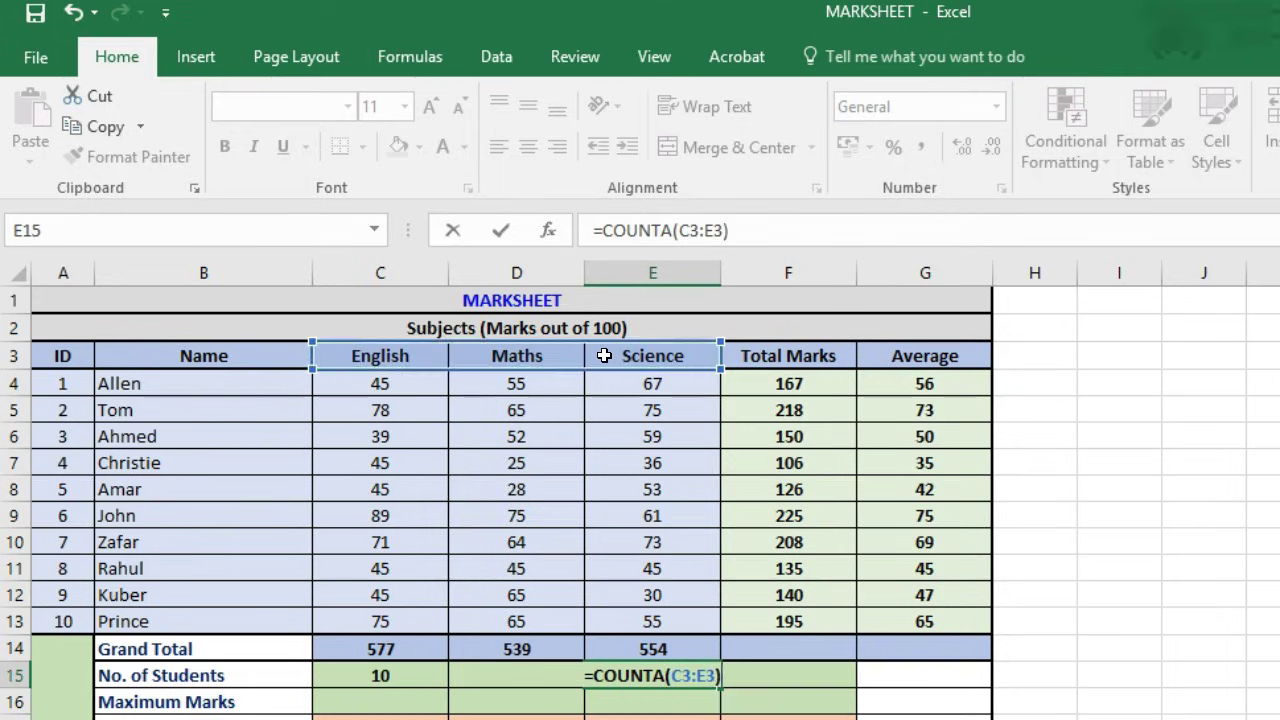
key(Return)
key(Up)
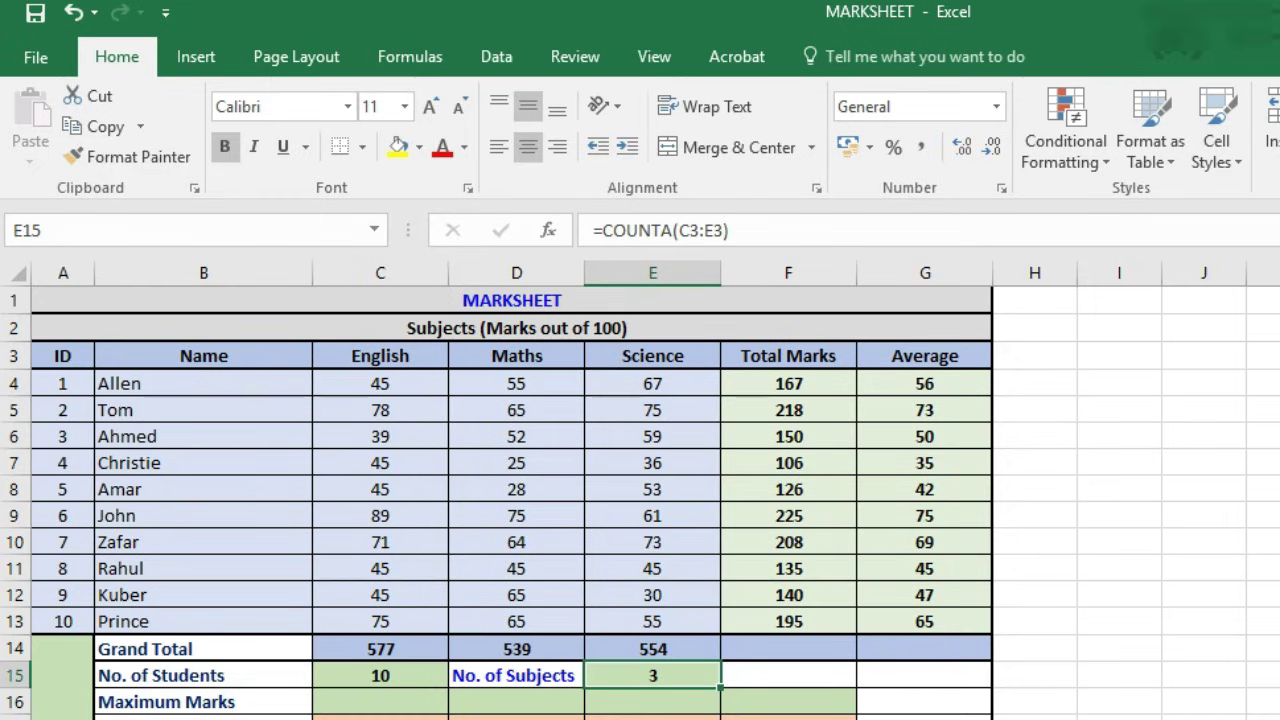
- Enter the maximum English mark in C16 with MAX over C4:C13 and check it against the mark in C9
click(380, 701)
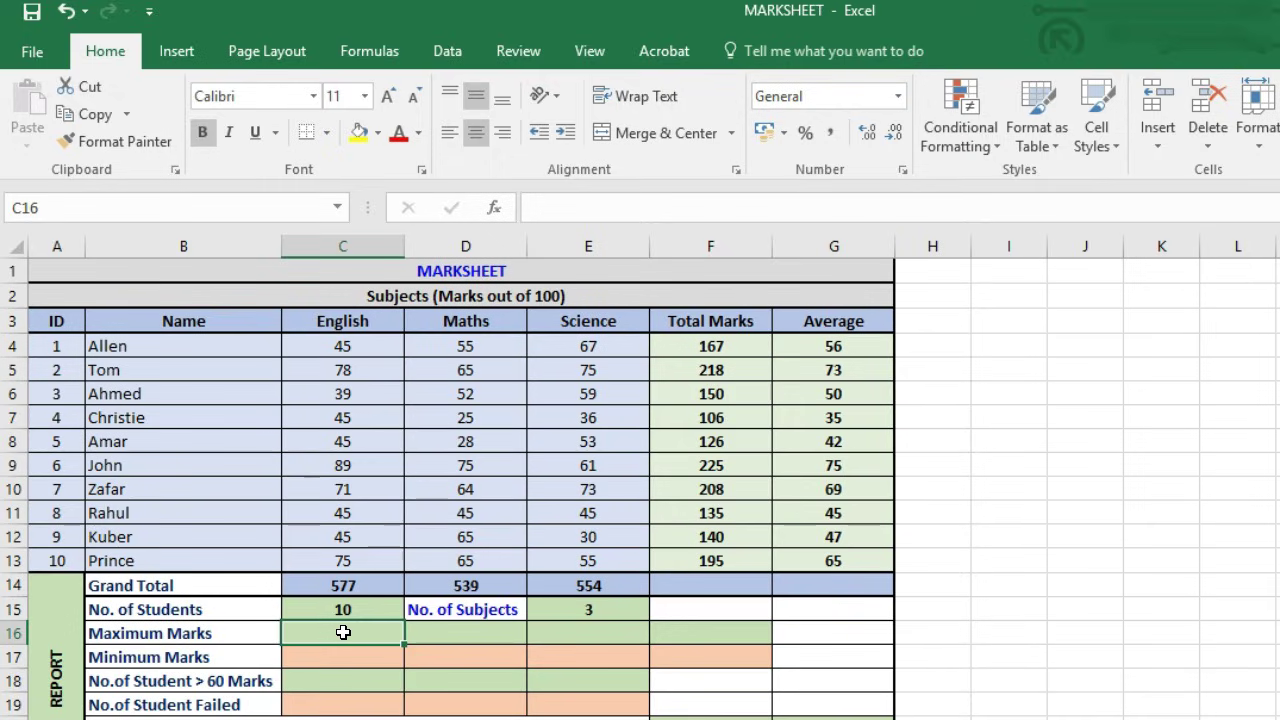
text(=)
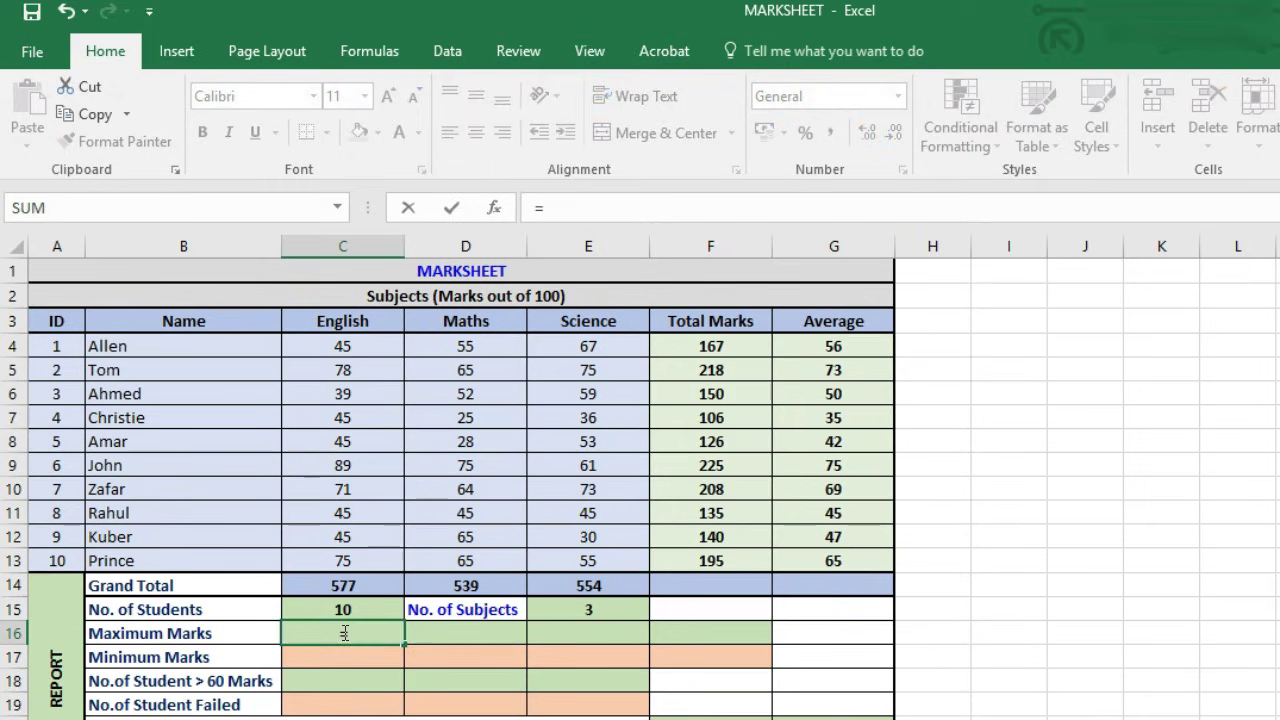
text(MAX)
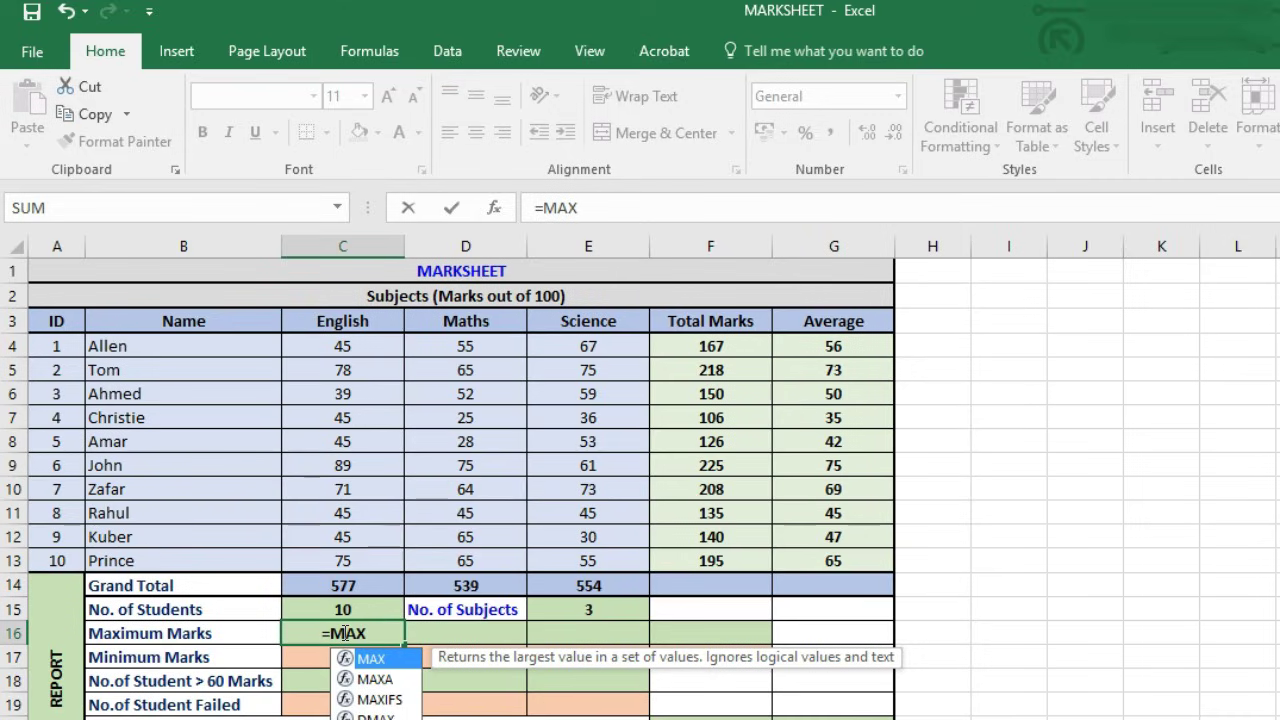
text(()
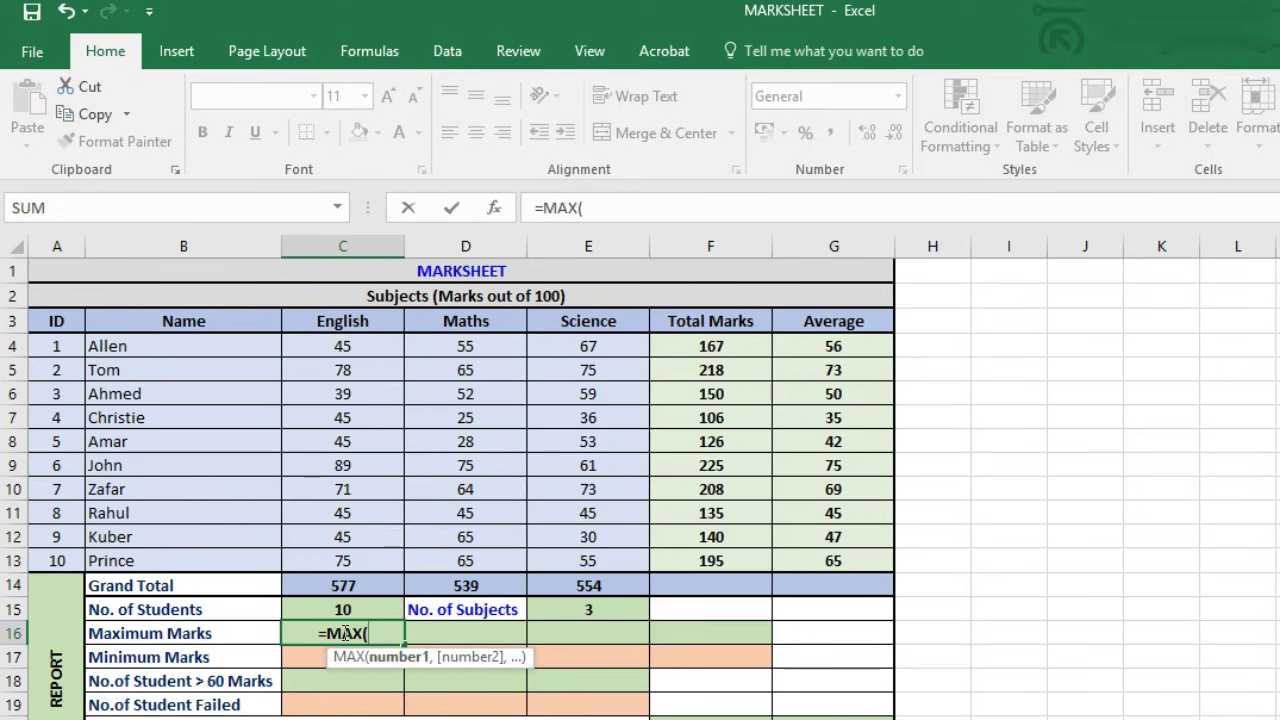
drag(366, 350, 369, 558)
text())
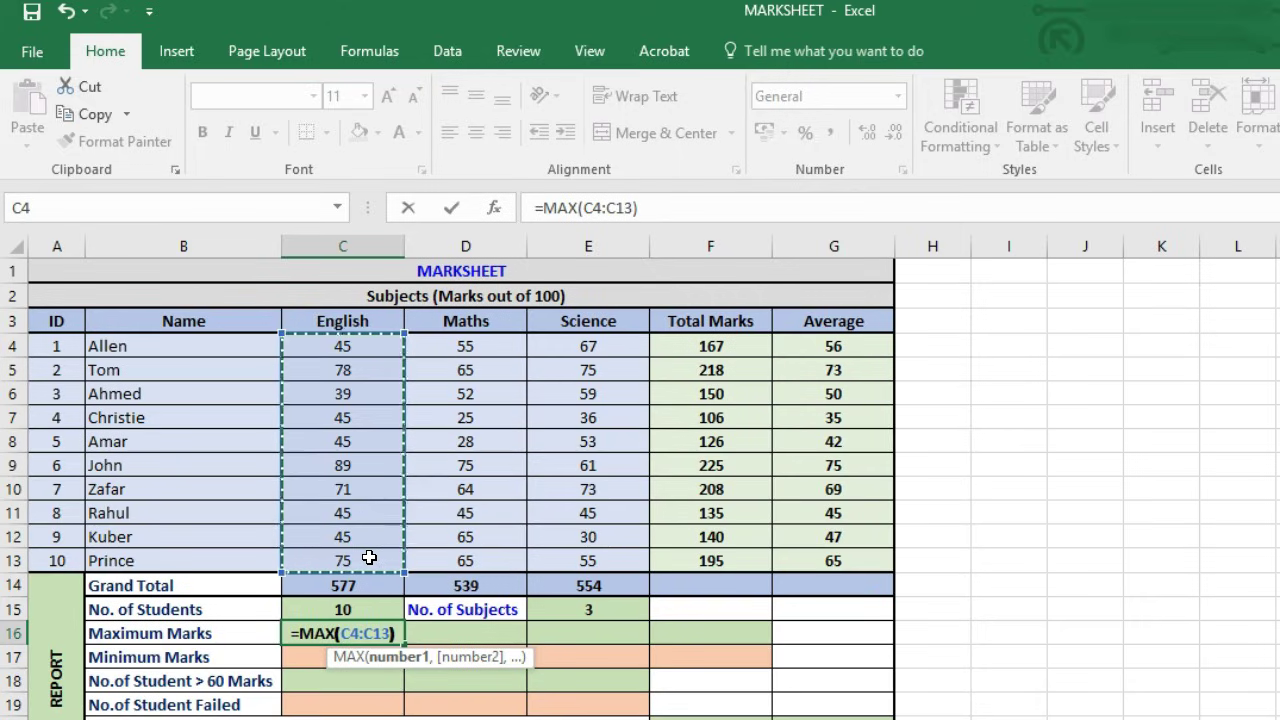
key(Return)
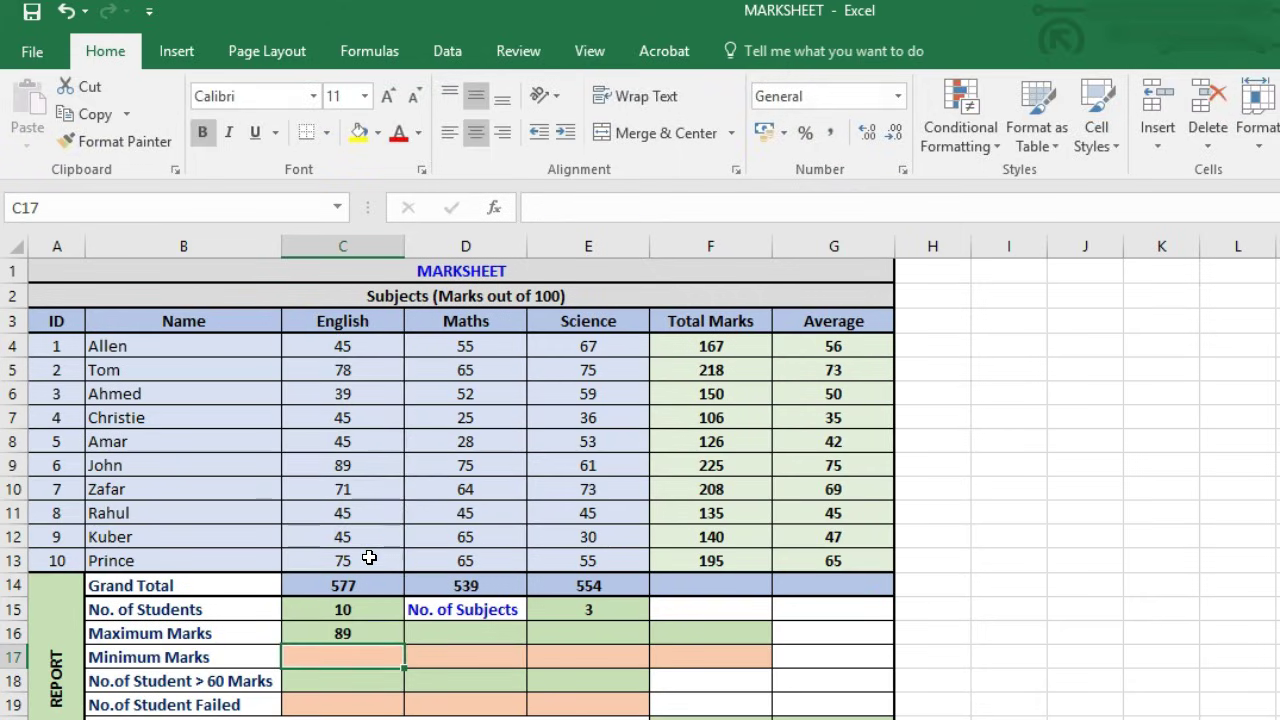
key(Up)
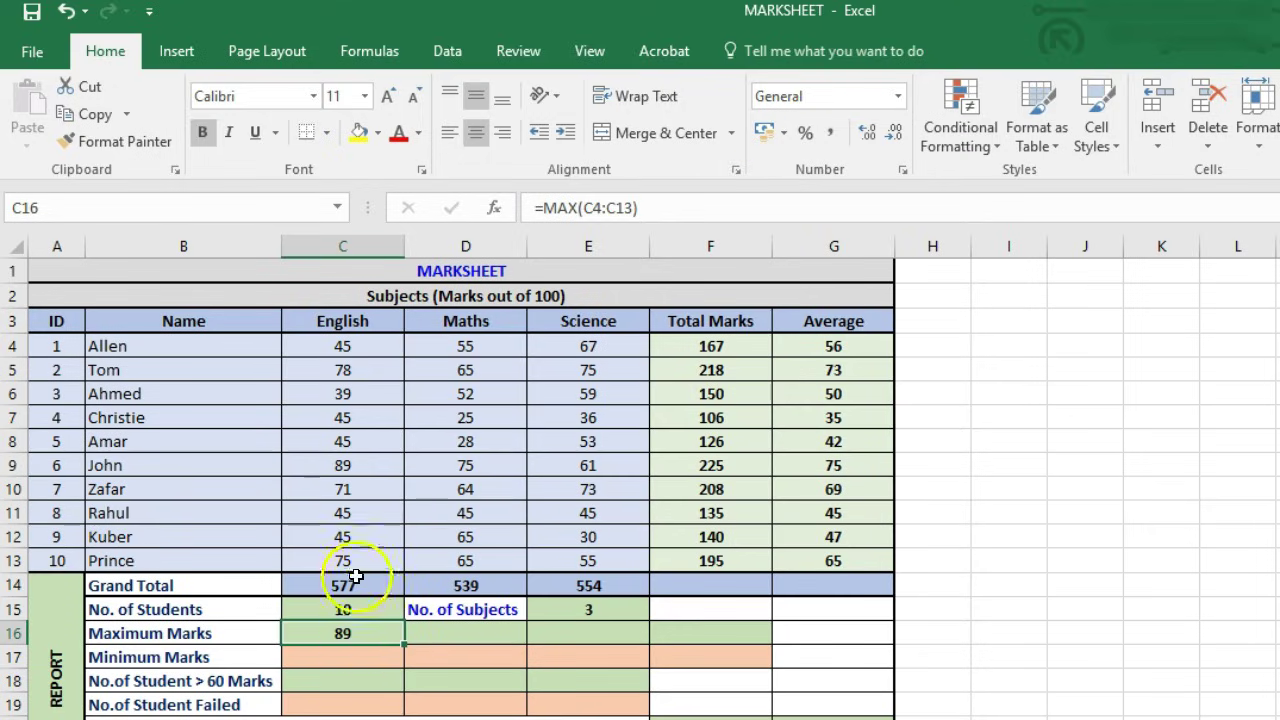
click(351, 467)
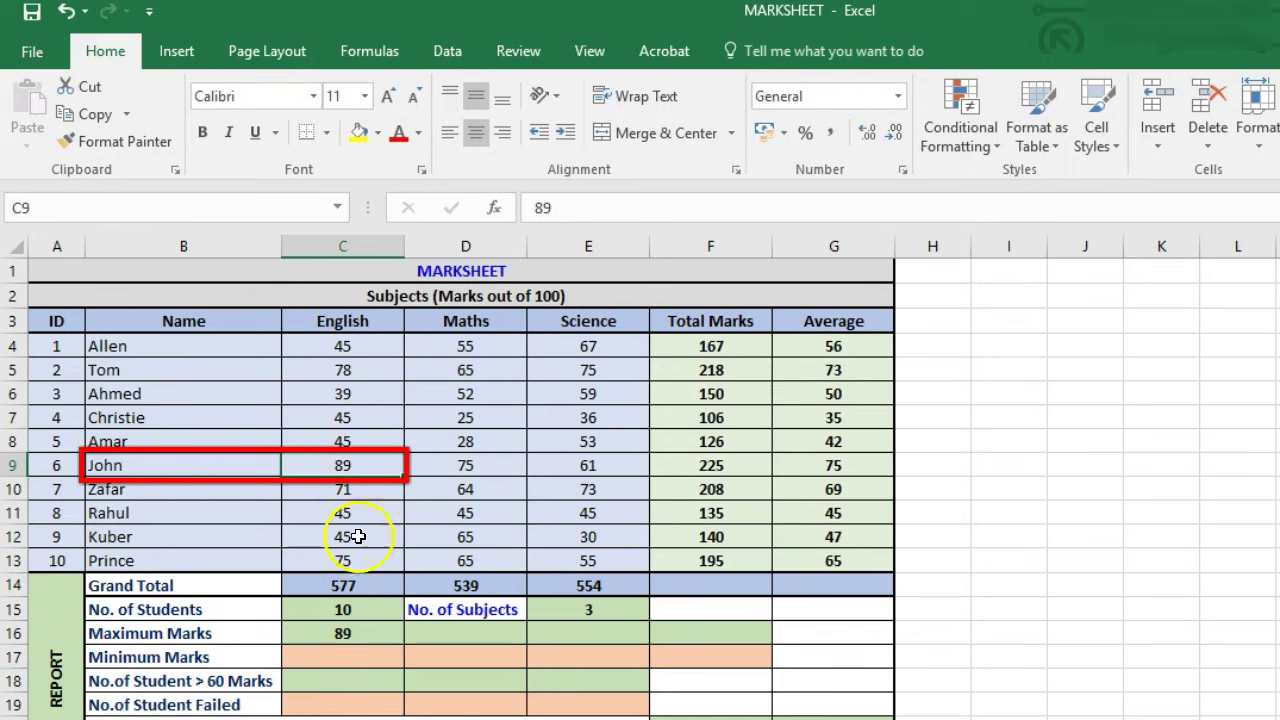
- Copy the maximum marks formula from C16 across to Maths, Science and Total Marks in F16, and check the copied formulas
click(370, 633)
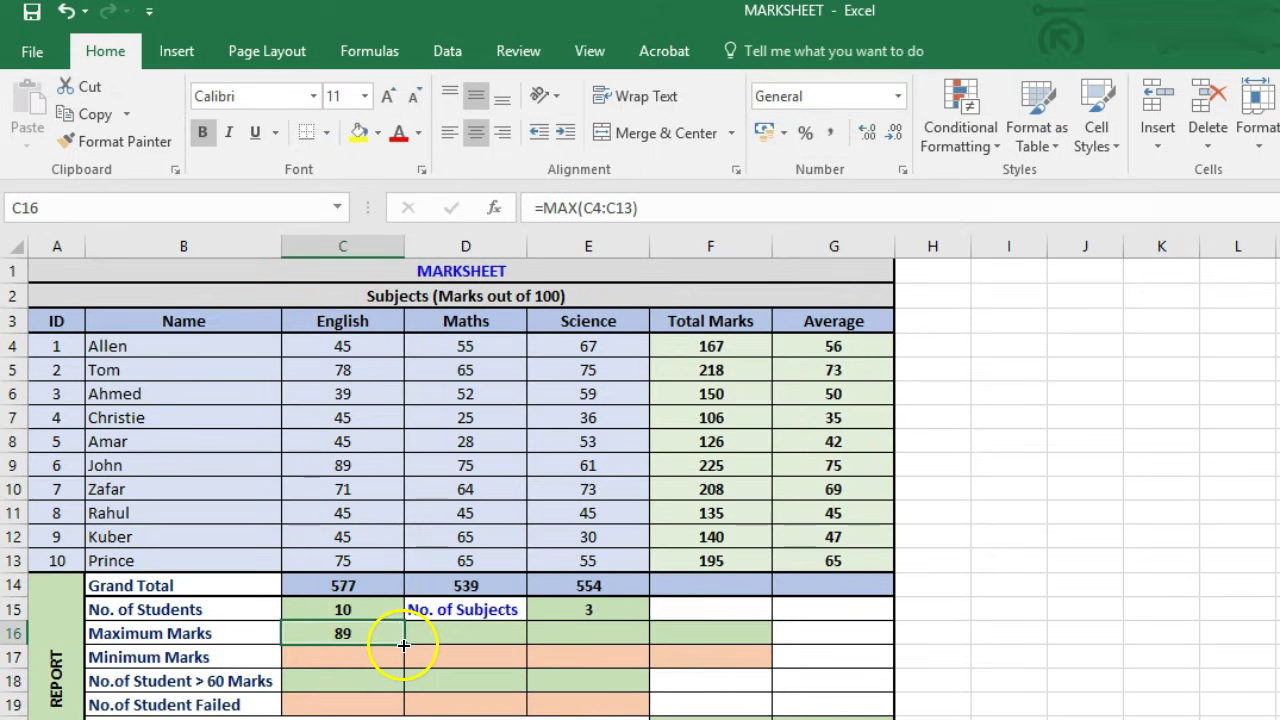
drag(403, 645, 620, 639)
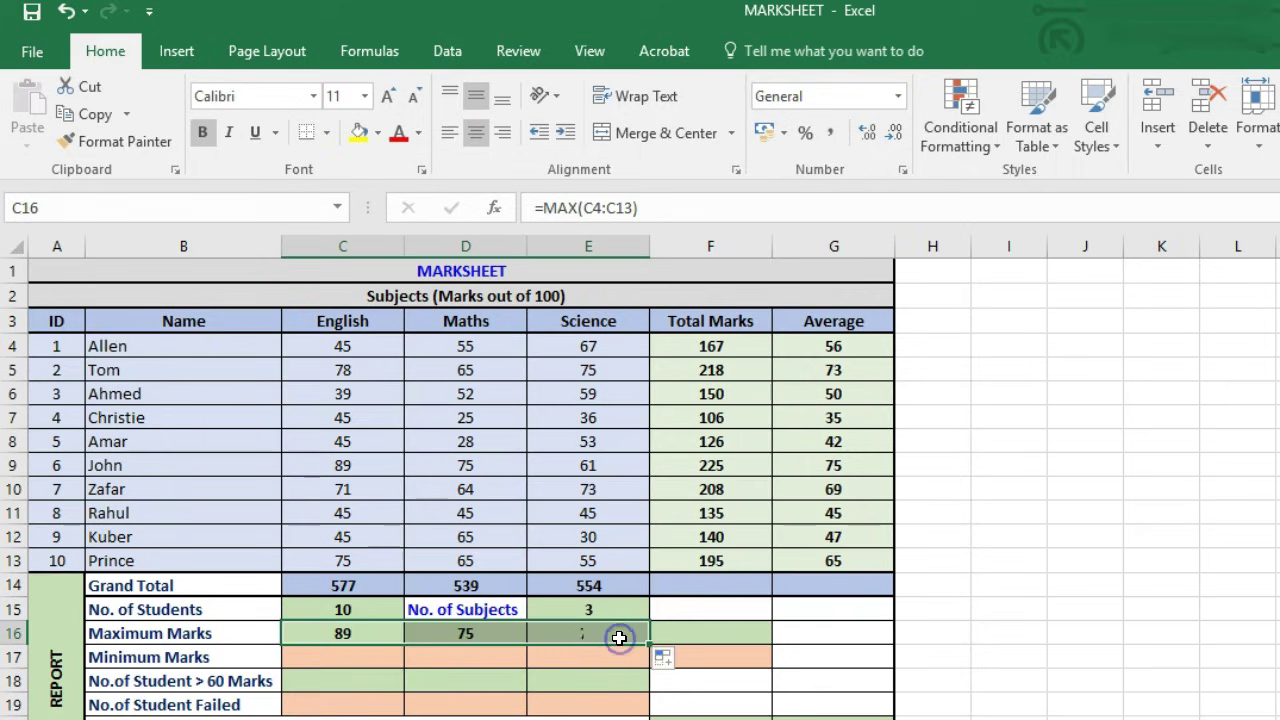
click(480, 632)
click(583, 633)
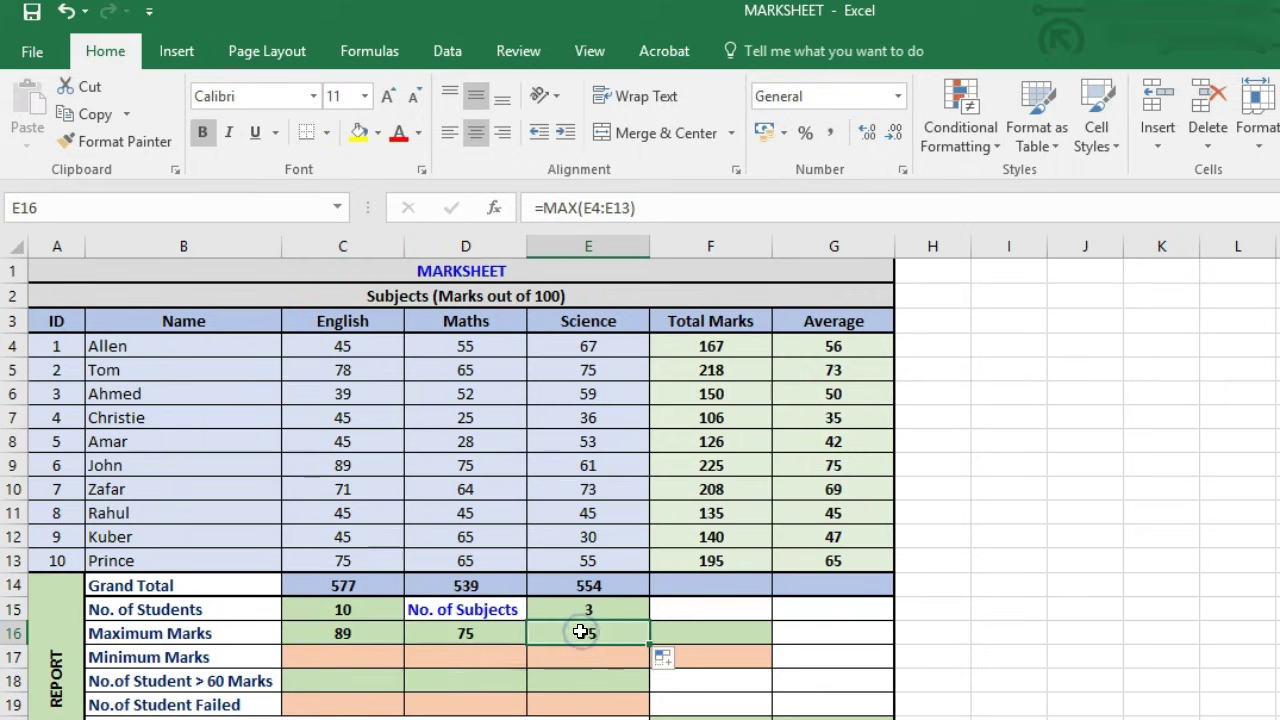
click(480, 636)
click(586, 635)
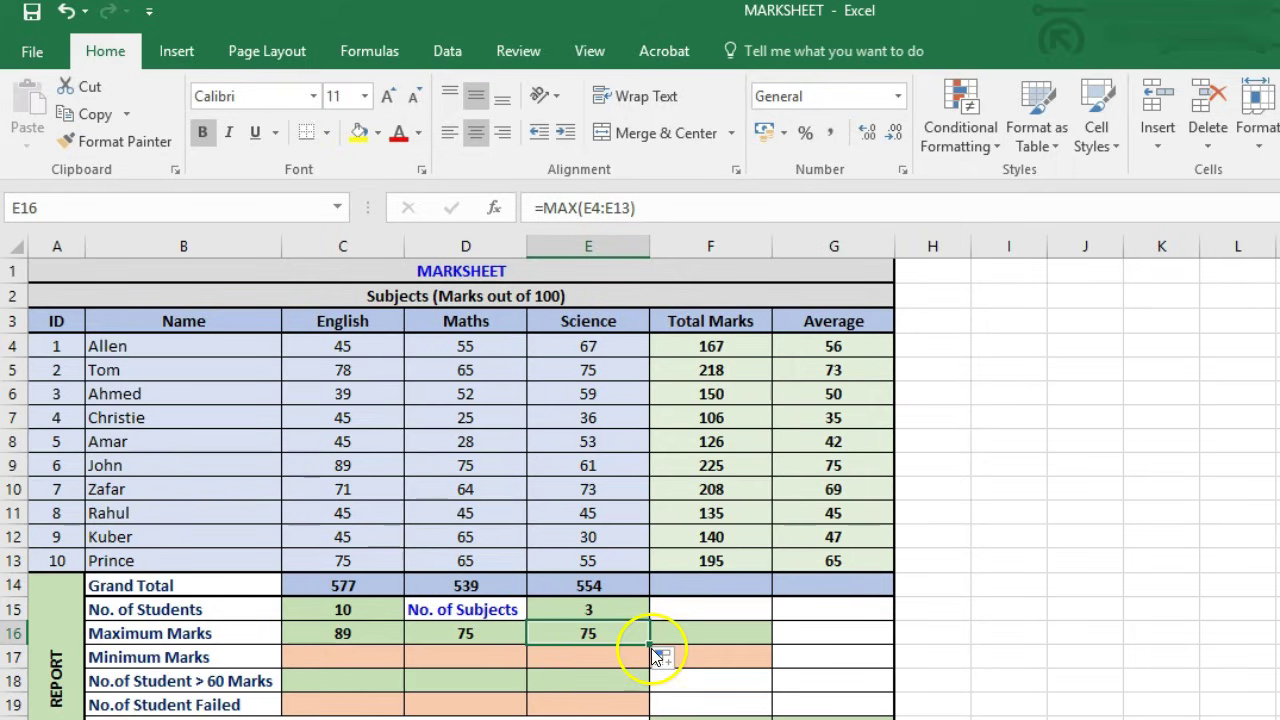
drag(650, 644, 737, 634)
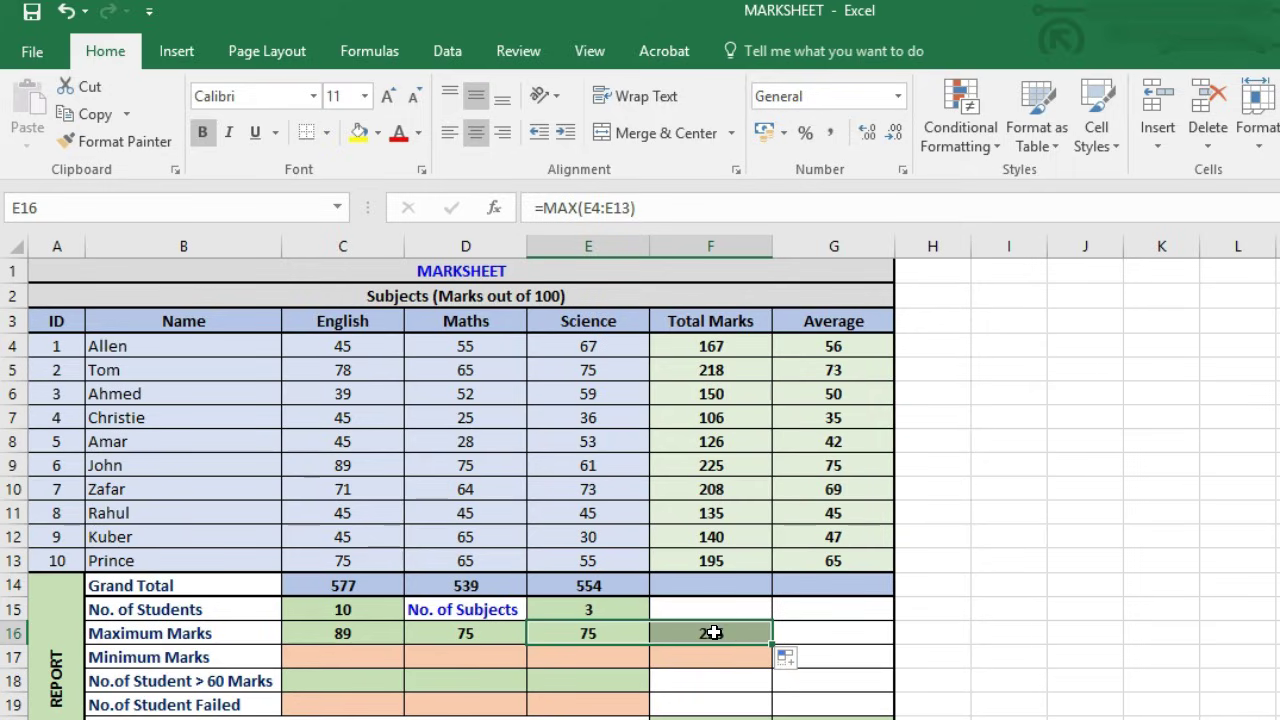
click(713, 633)
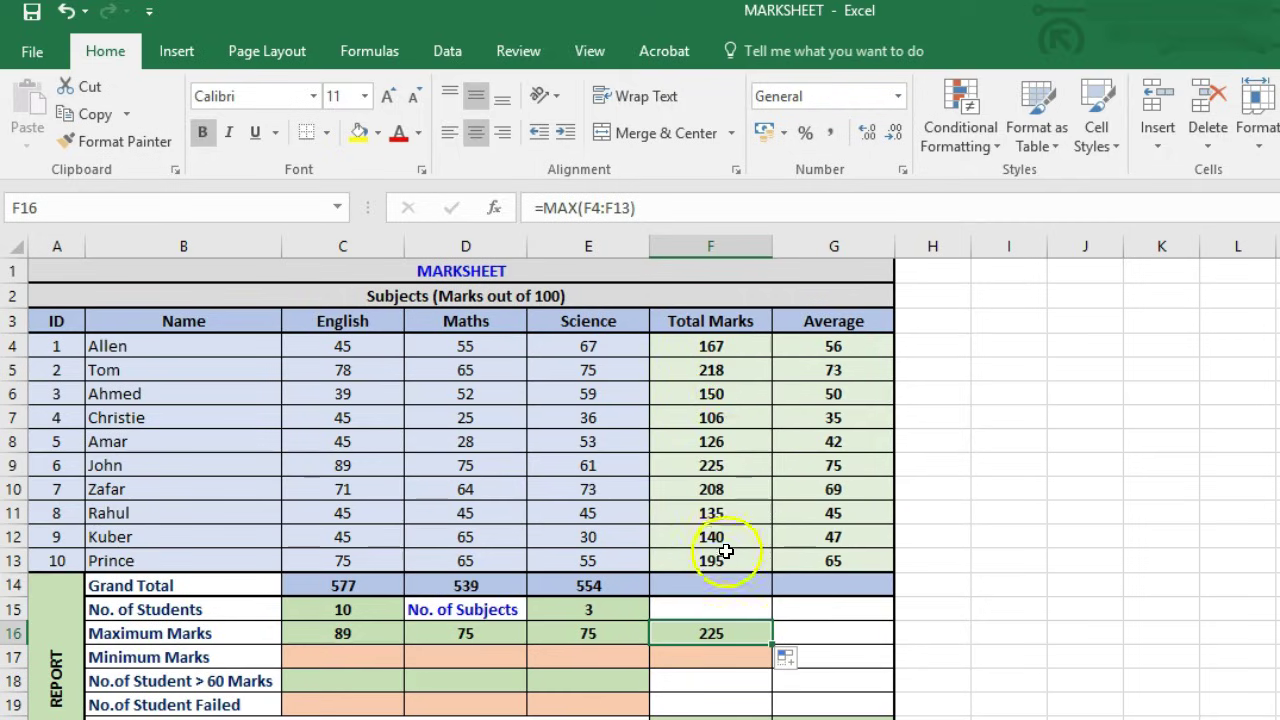
click(744, 630)
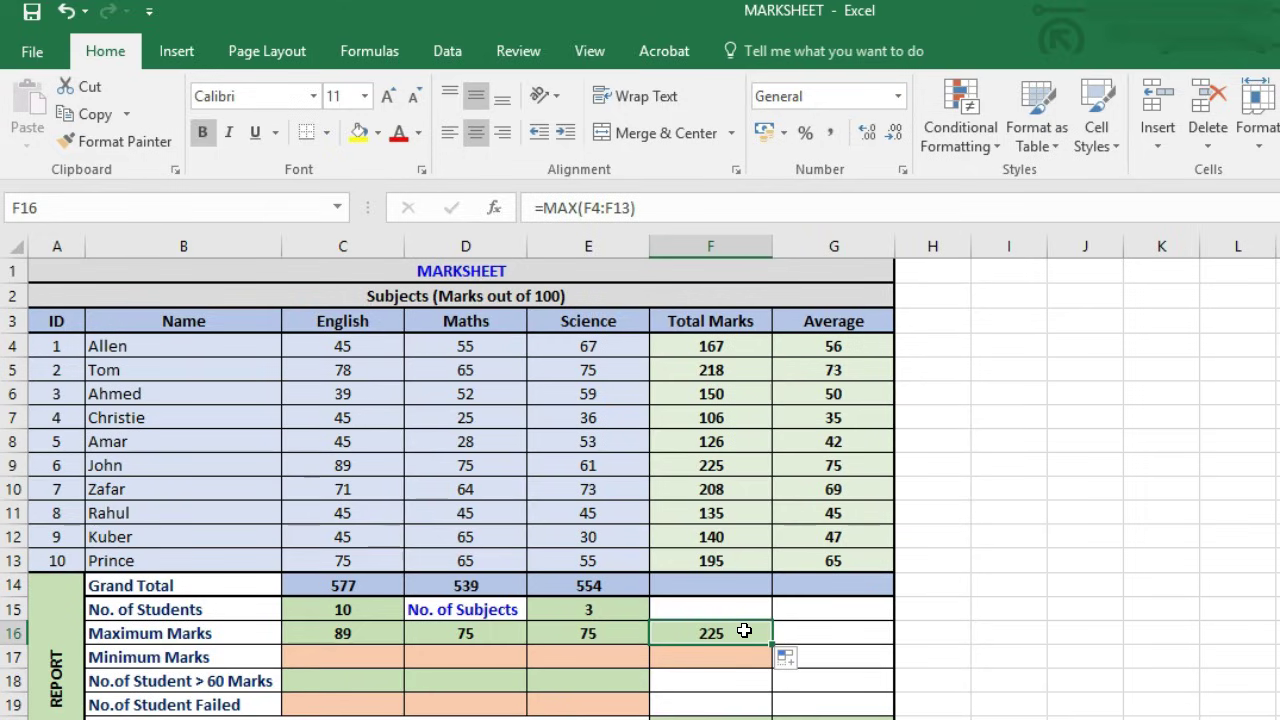
- Enter the minimum English mark in C17 with MIN over C4:C13 and check it against the mark in C6
click(405, 683)
click(375, 660)
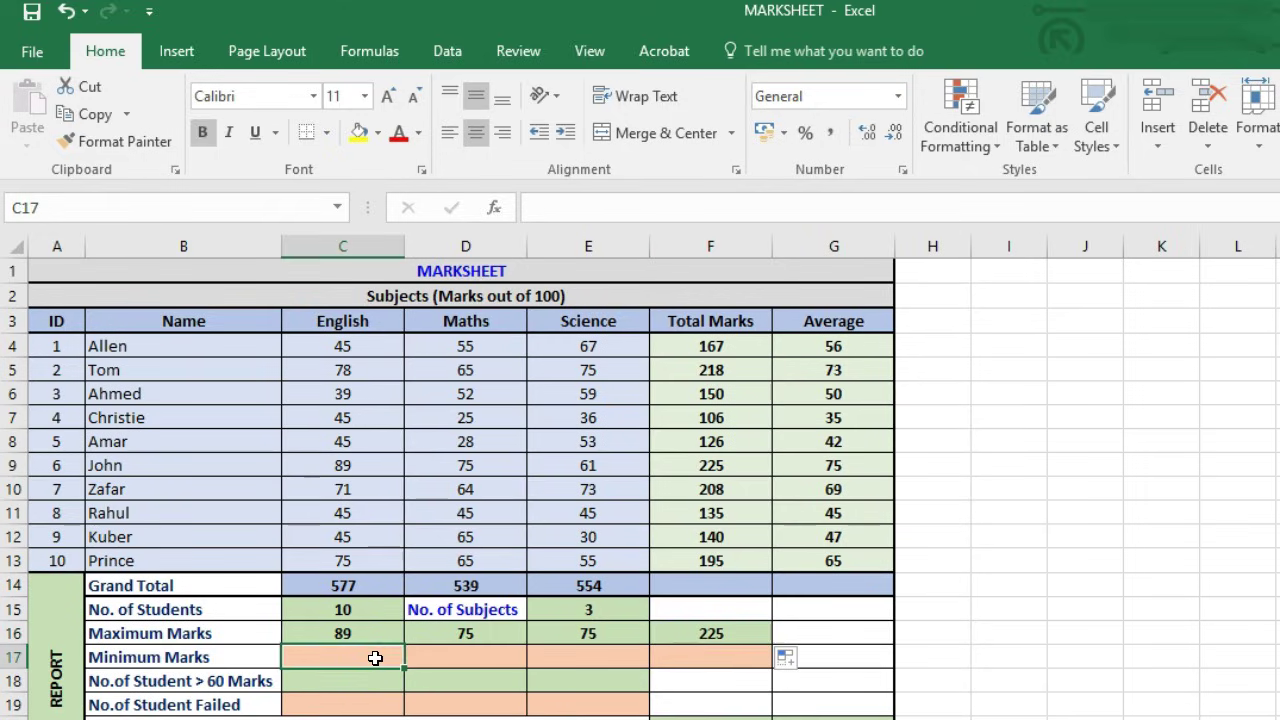
text(=)
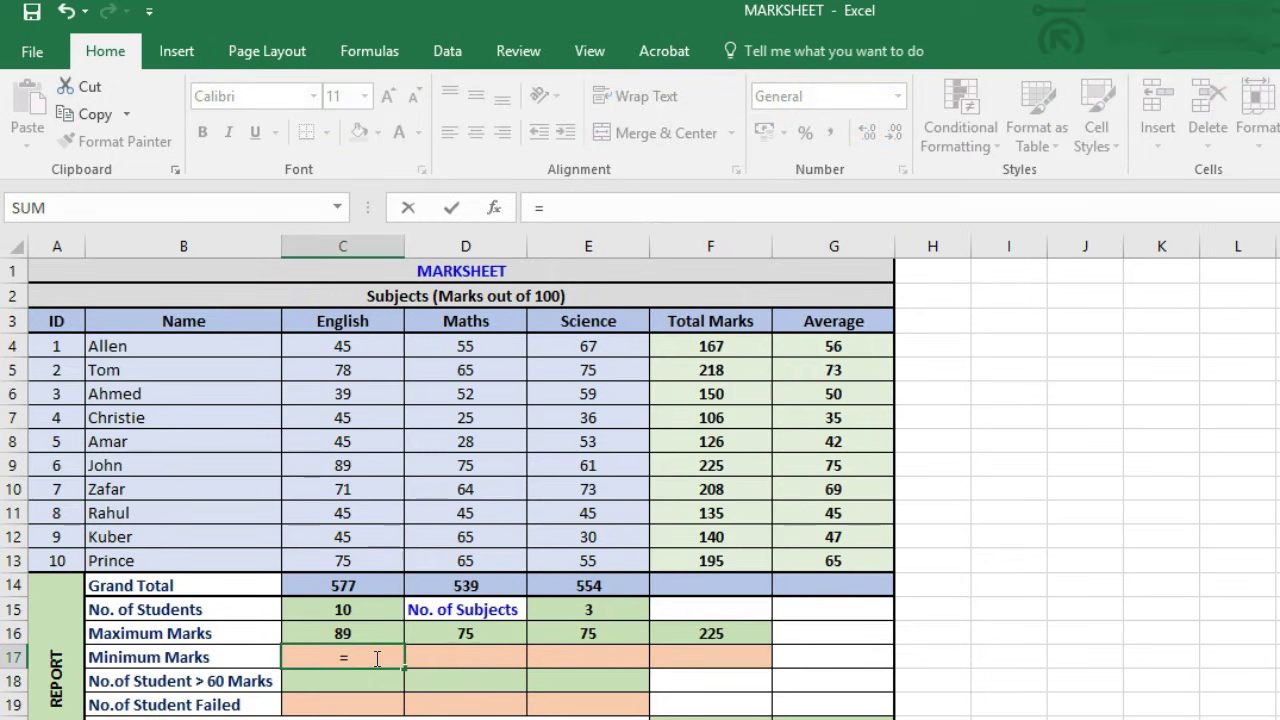
text(MIN)
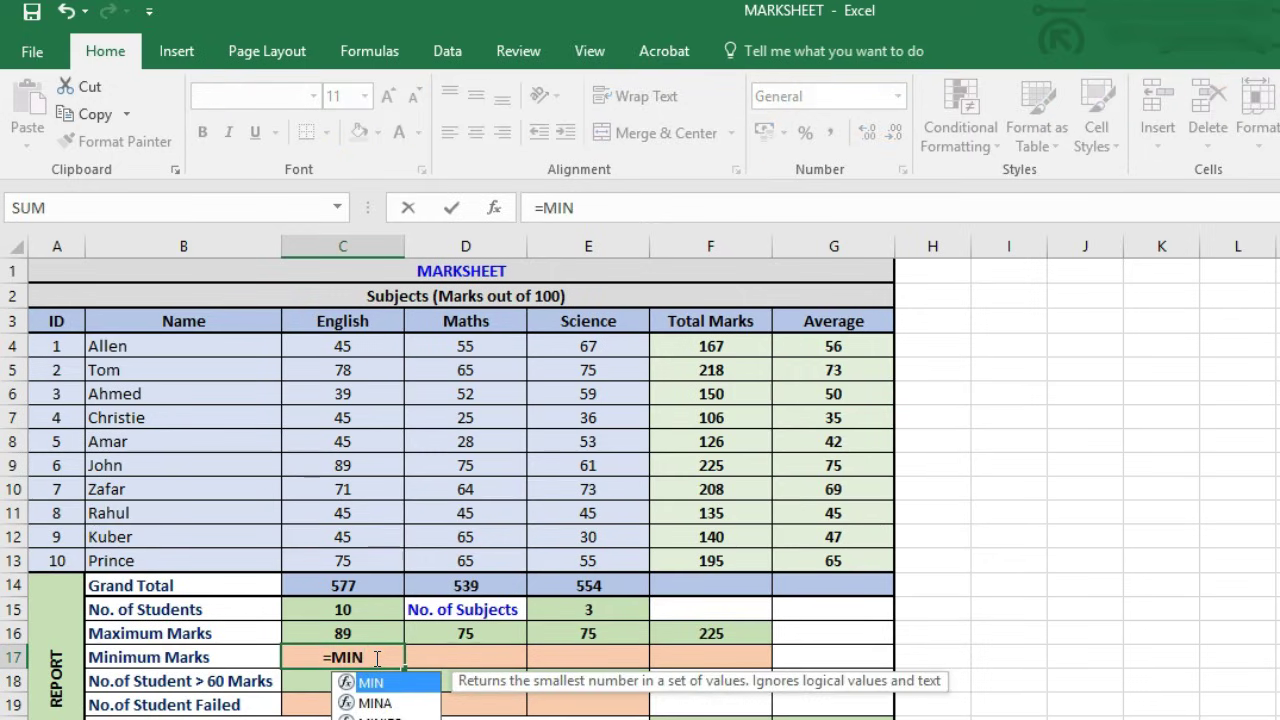
text(()
drag(343, 337, 375, 561)
text())
key(Return)
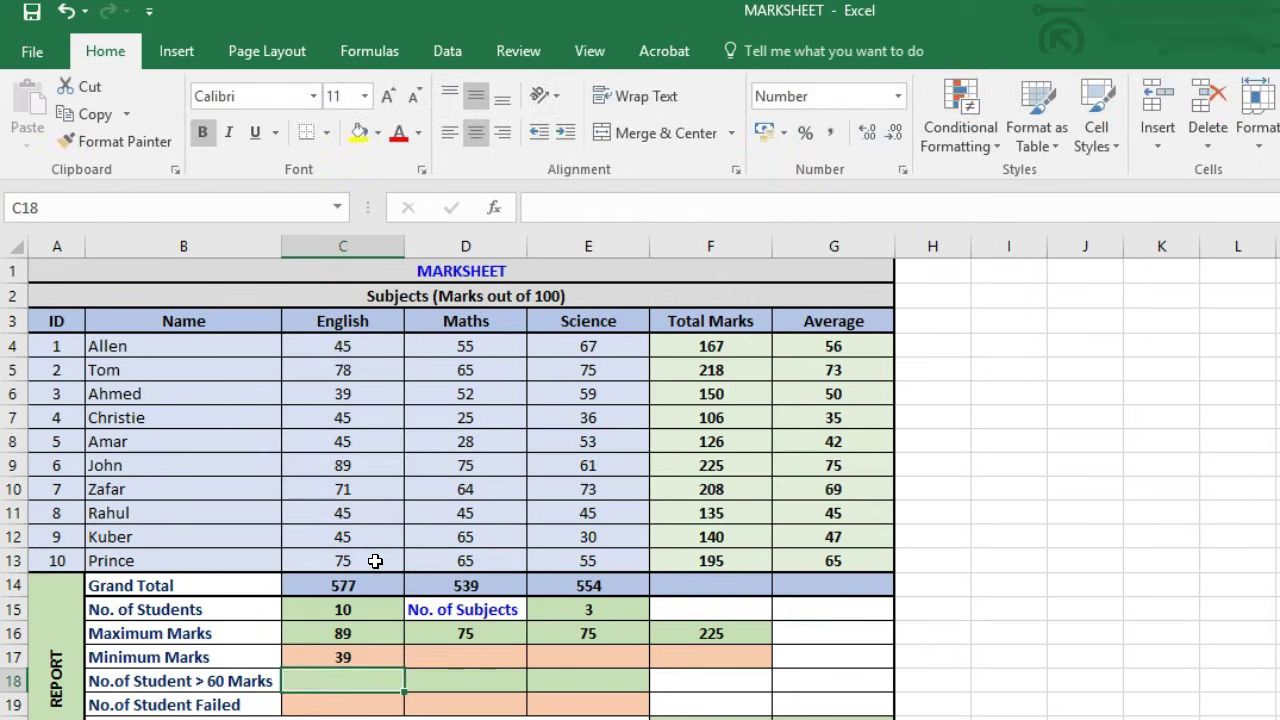
key(Up)
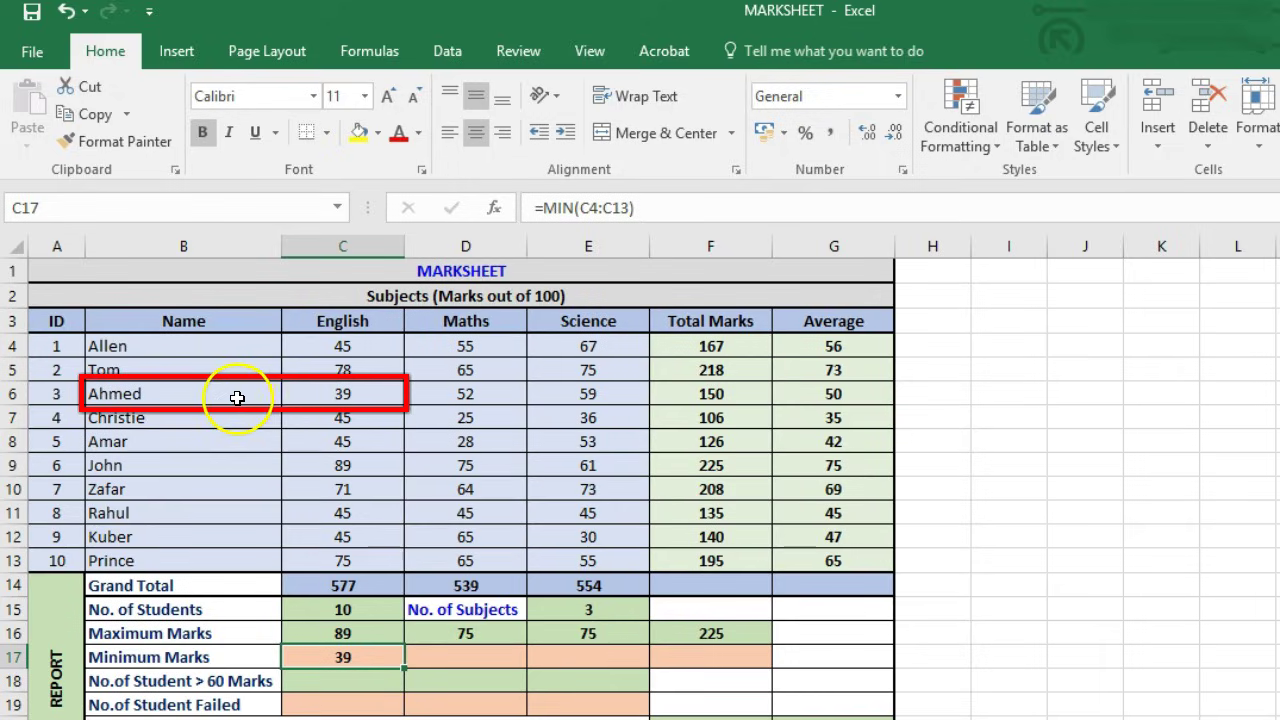
click(352, 394)
key(Left)
click(331, 394)
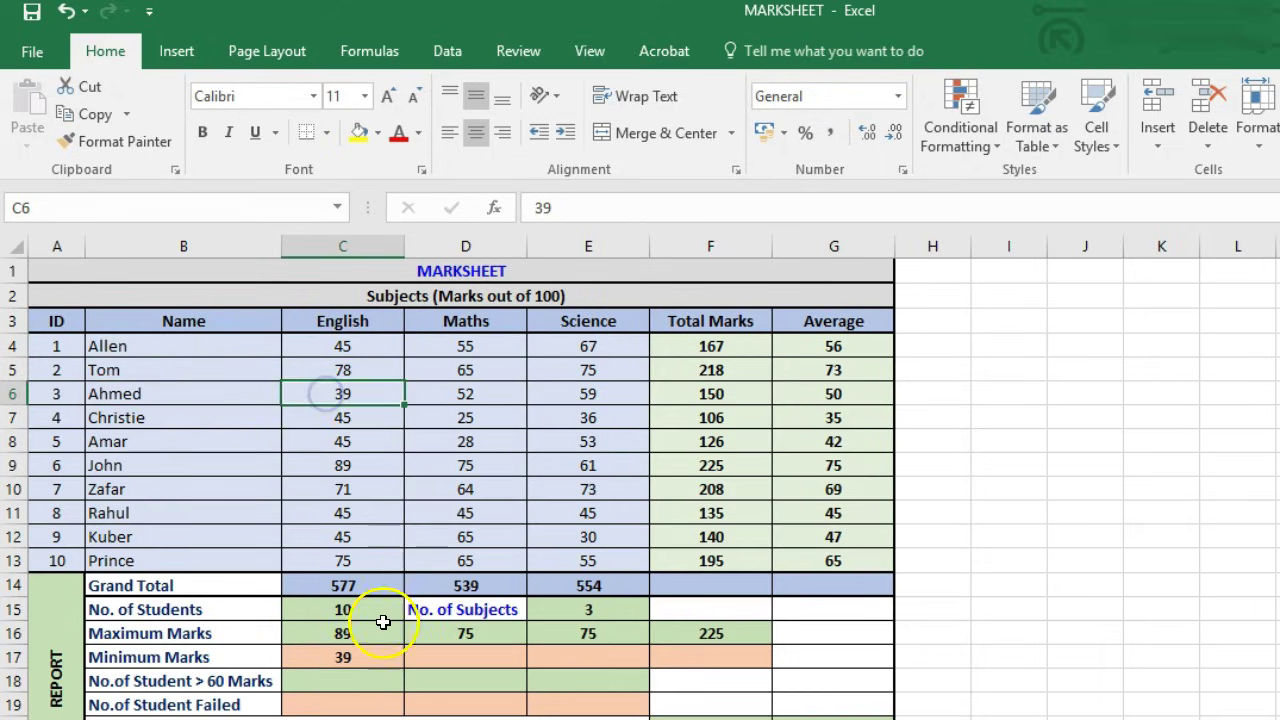
- Copy the minimum marks formula from C17 across to F17 and check the copied formula under Total Marks
click(368, 655)
drag(406, 670, 737, 673)
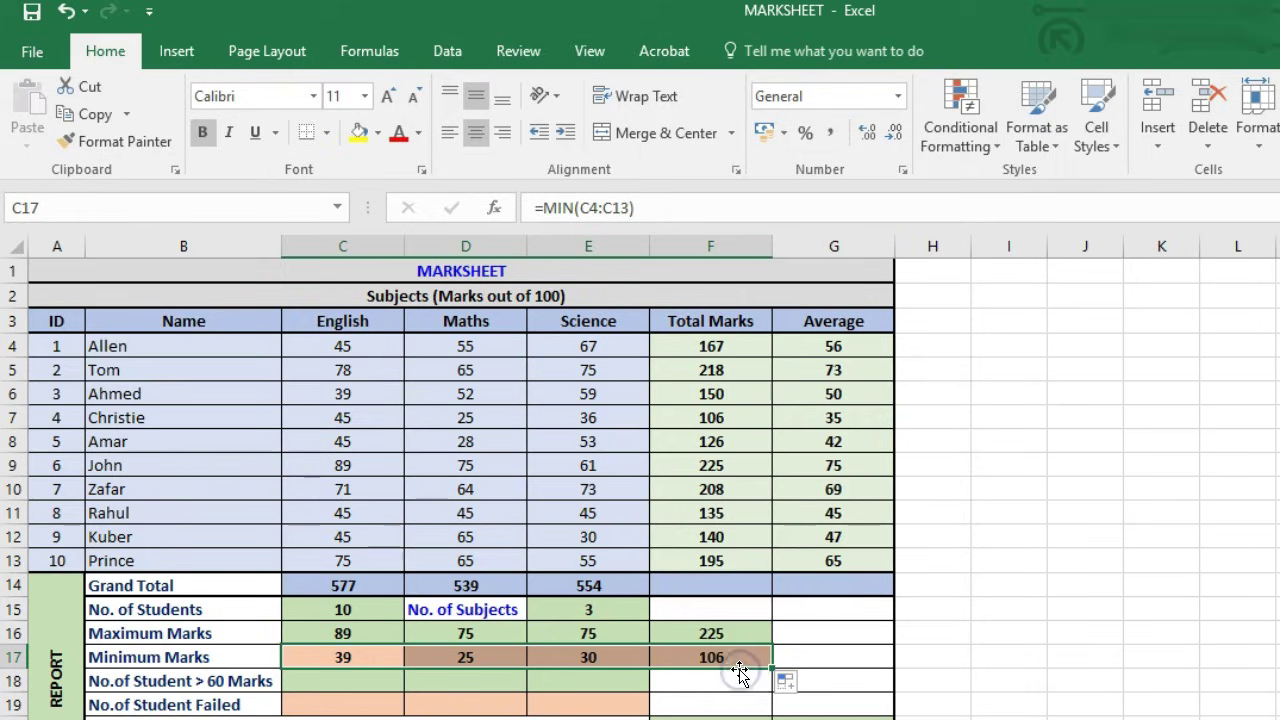
click(716, 657)
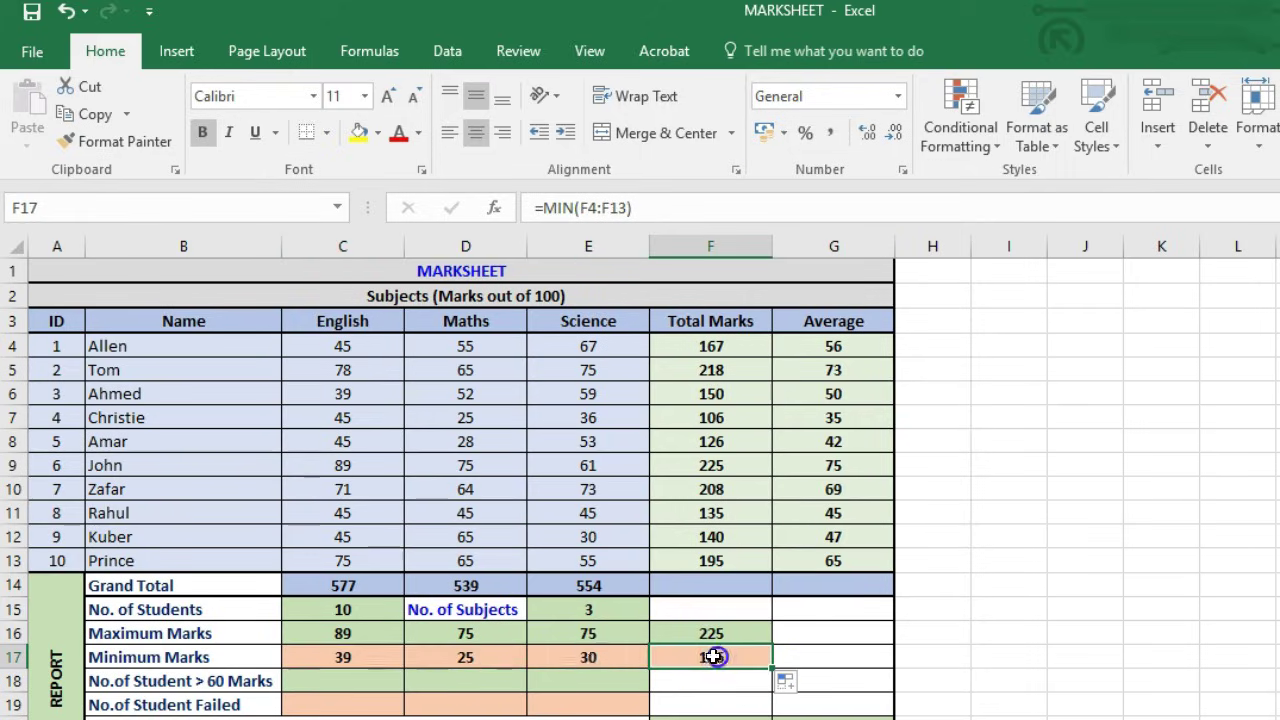
- Check the copied MIN formulas in the Minimum Marks row for Maths, Science and Total Marks
click(479, 657)
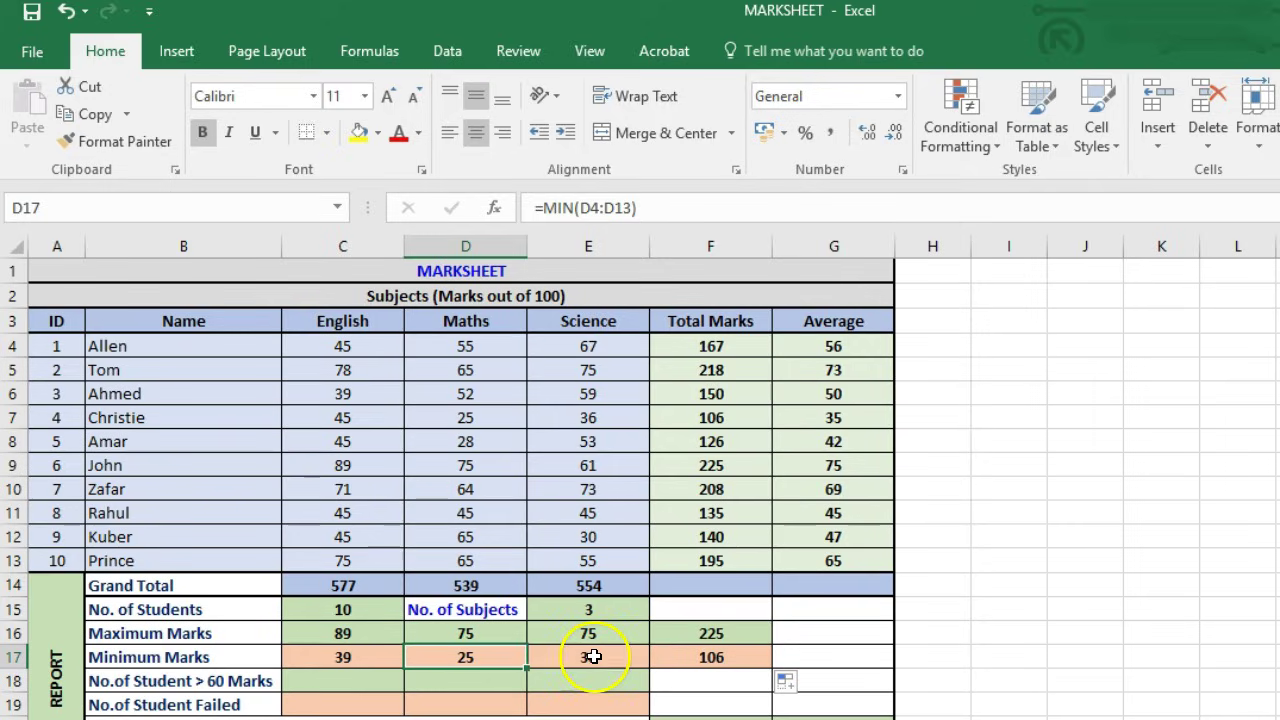
click(588, 658)
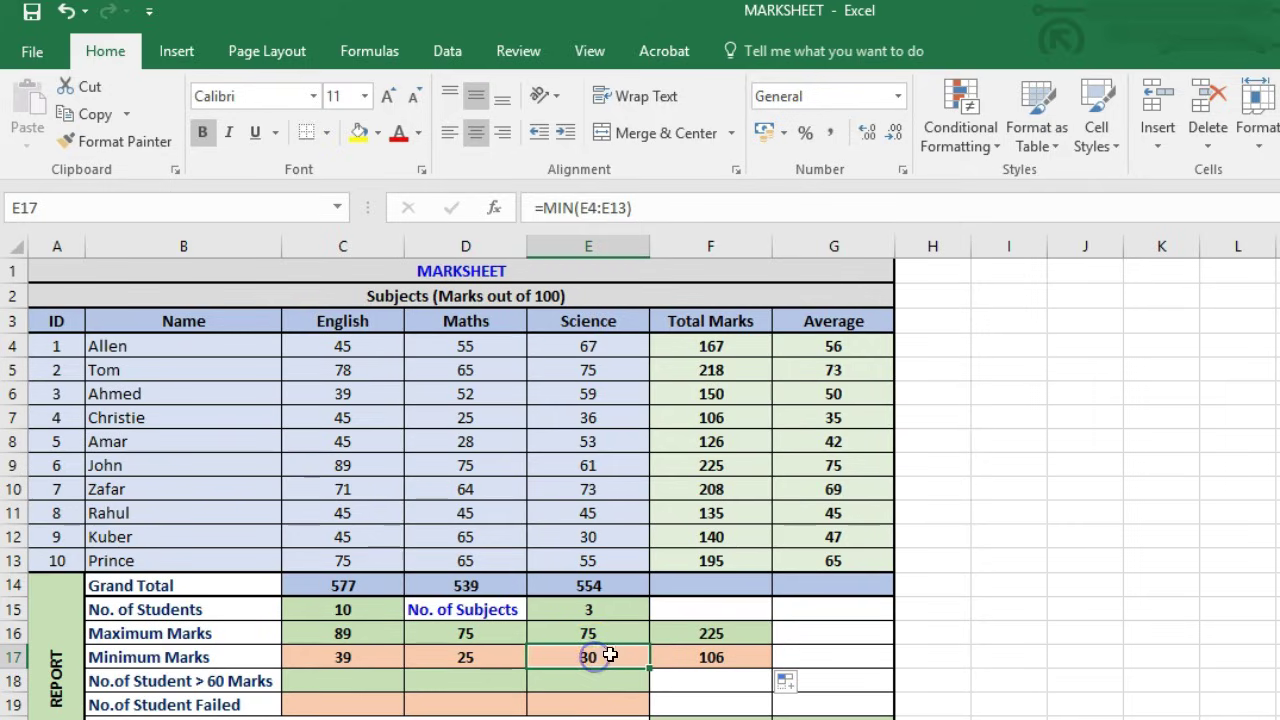
click(732, 659)
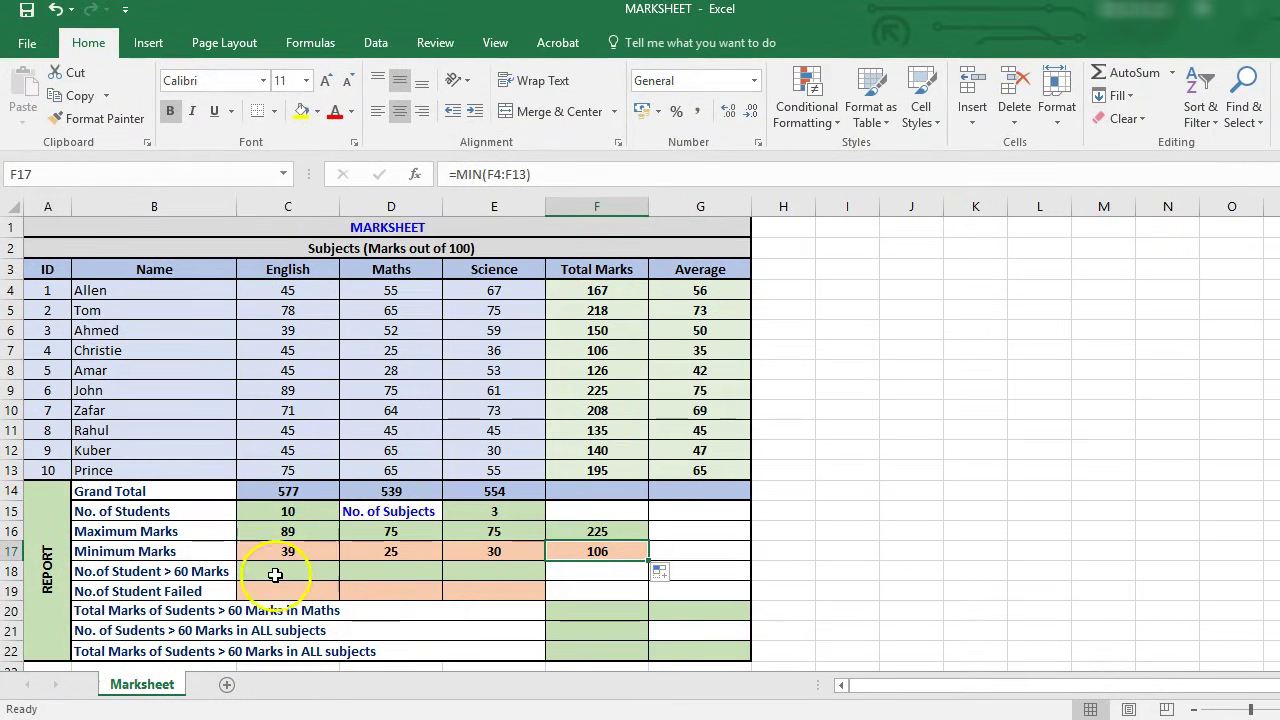
- Count the students scoring above 60 in English in C18 using COUNTIF over C4:C13 with the criteria >60
click(137, 573)
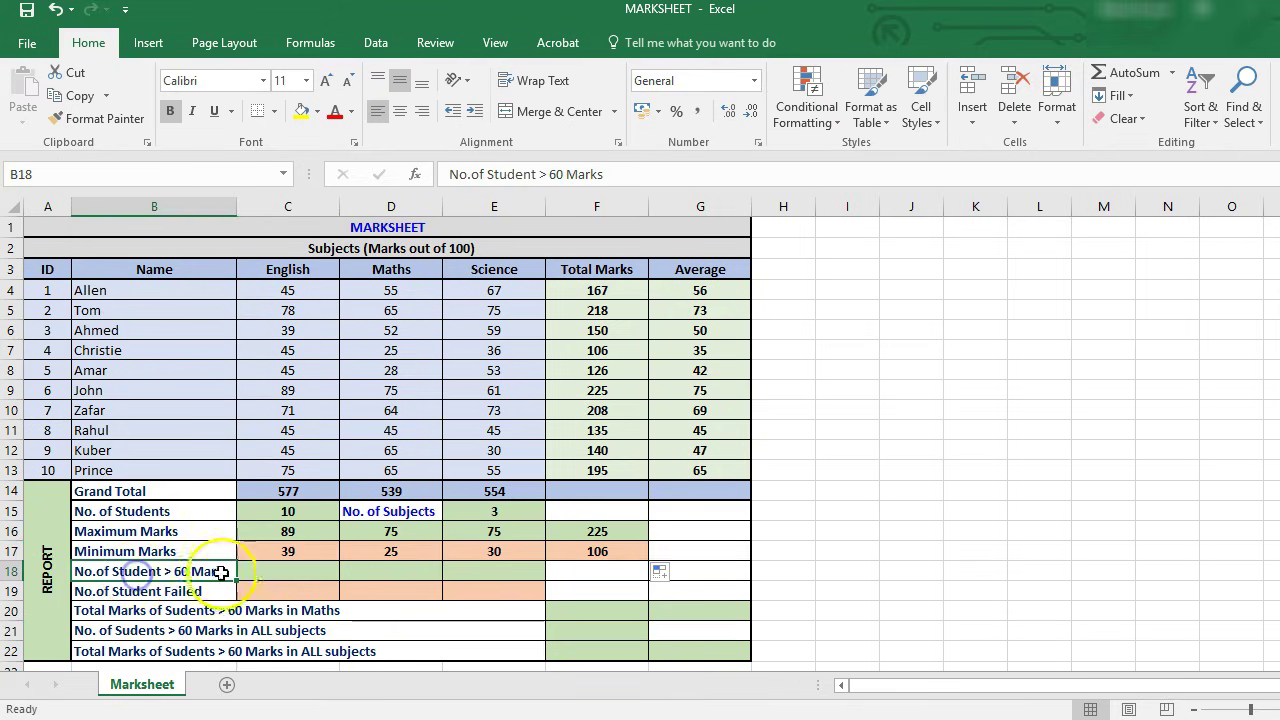
click(294, 572)
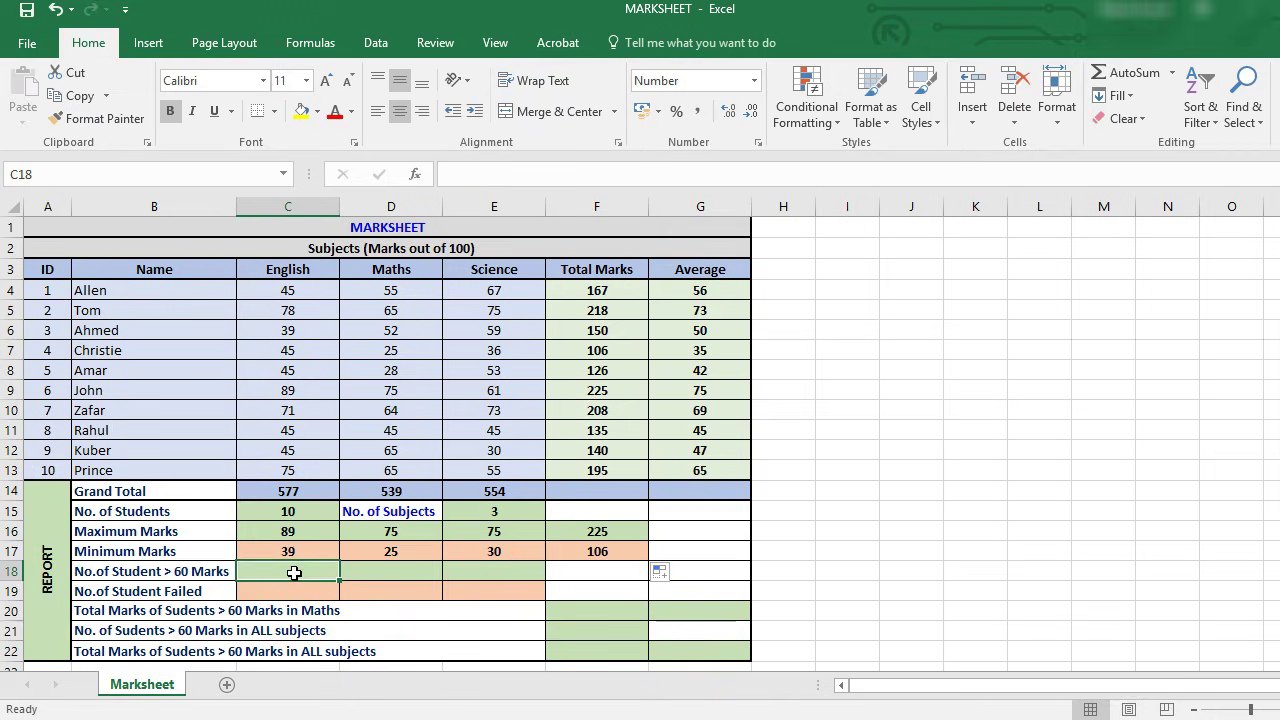
text(=)
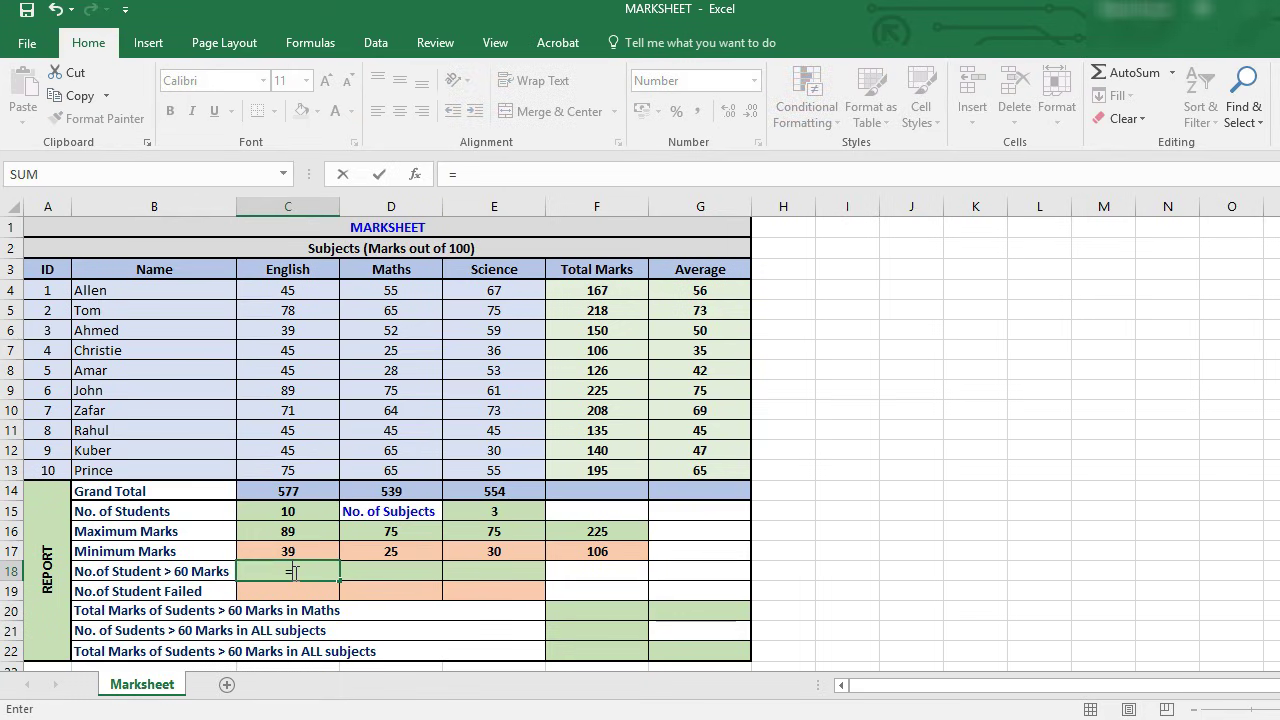
text(COUN)
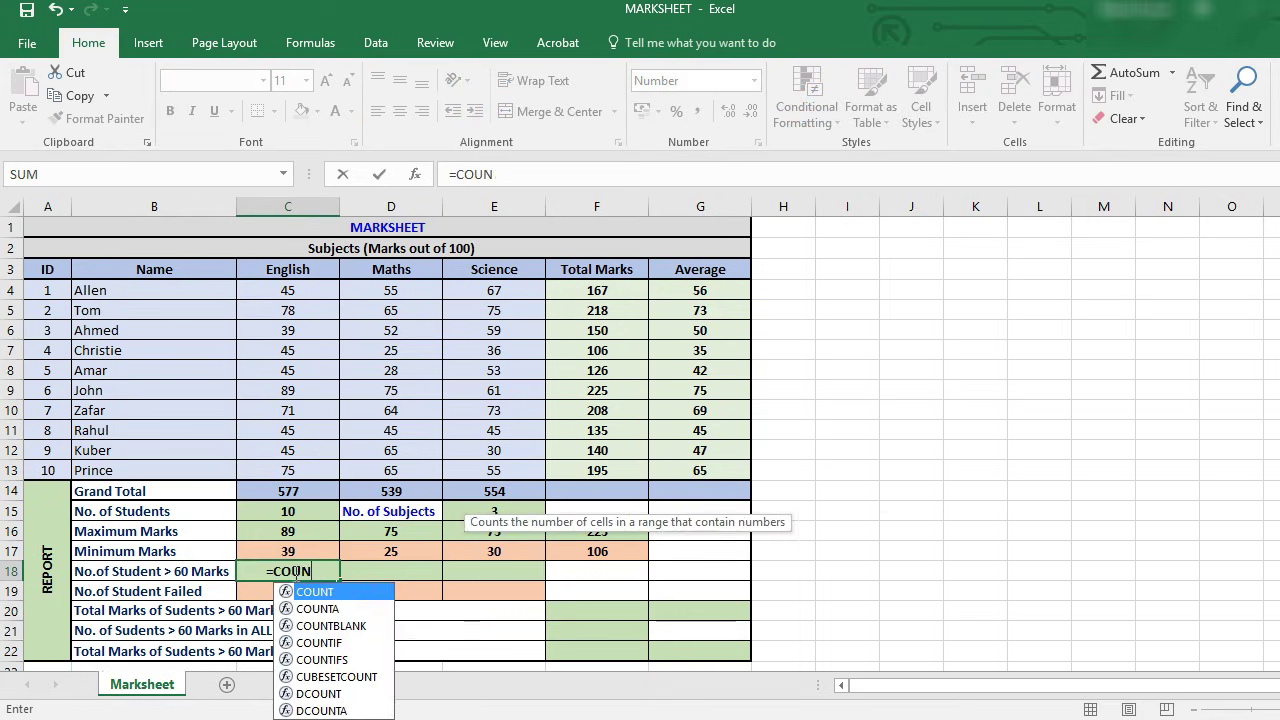
text(TIF()
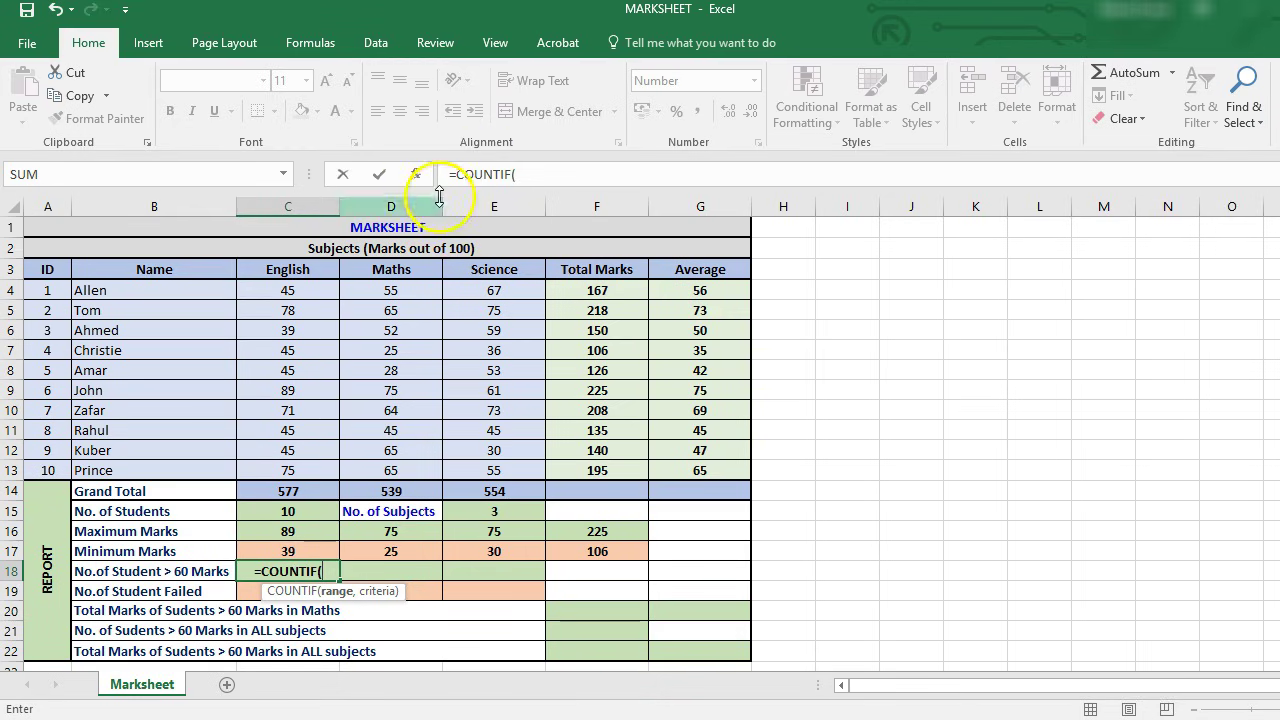
click(415, 174)
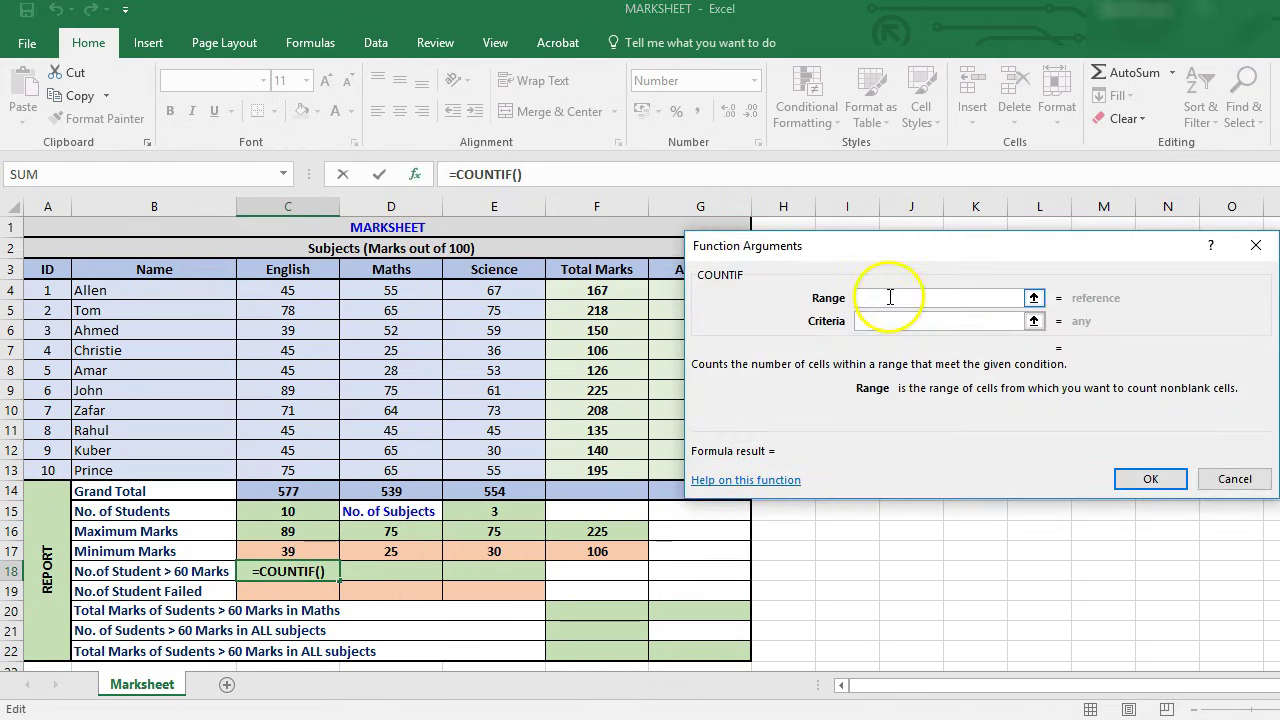
drag(281, 291, 295, 470)
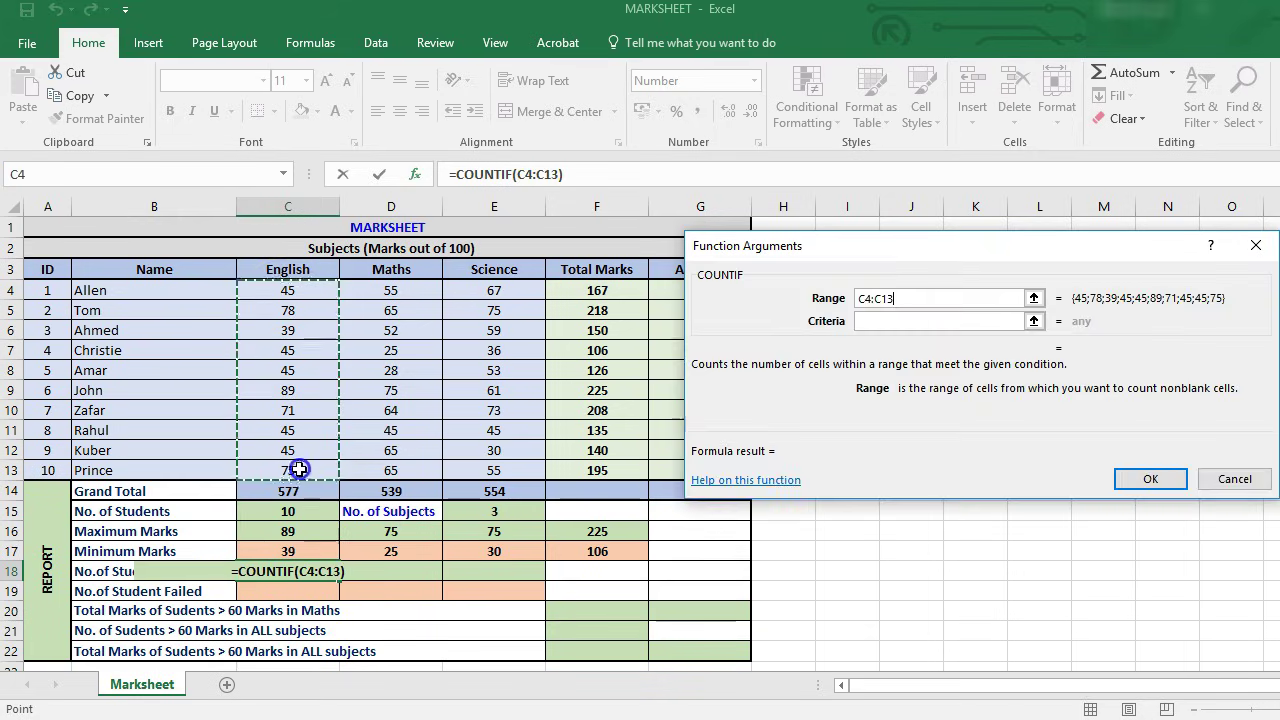
click(876, 322)
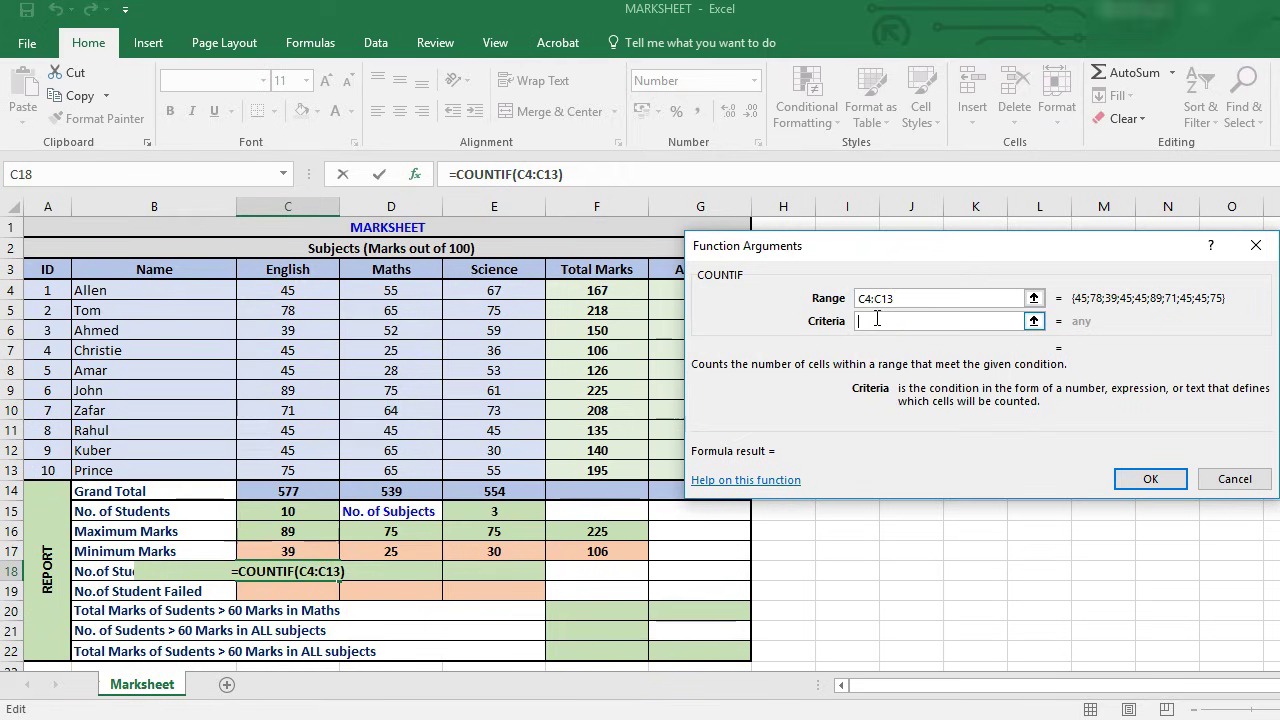
text(>6)
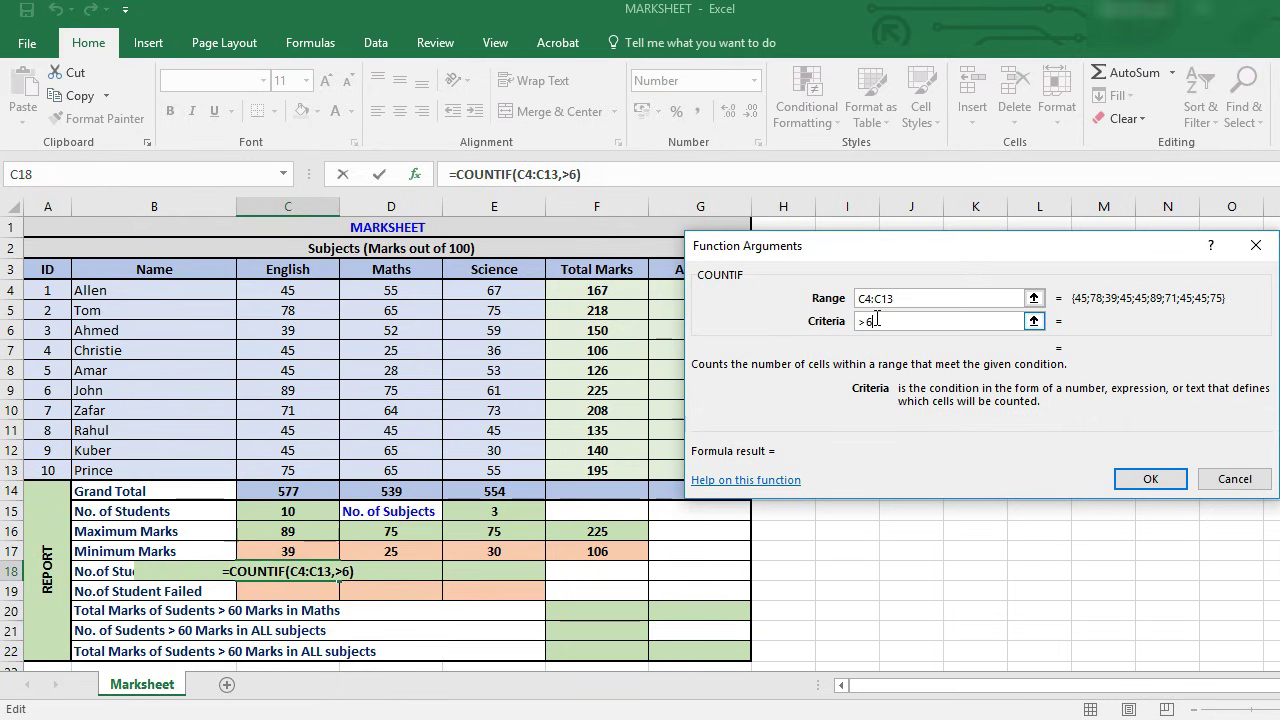
text(0)
click(1020, 370)
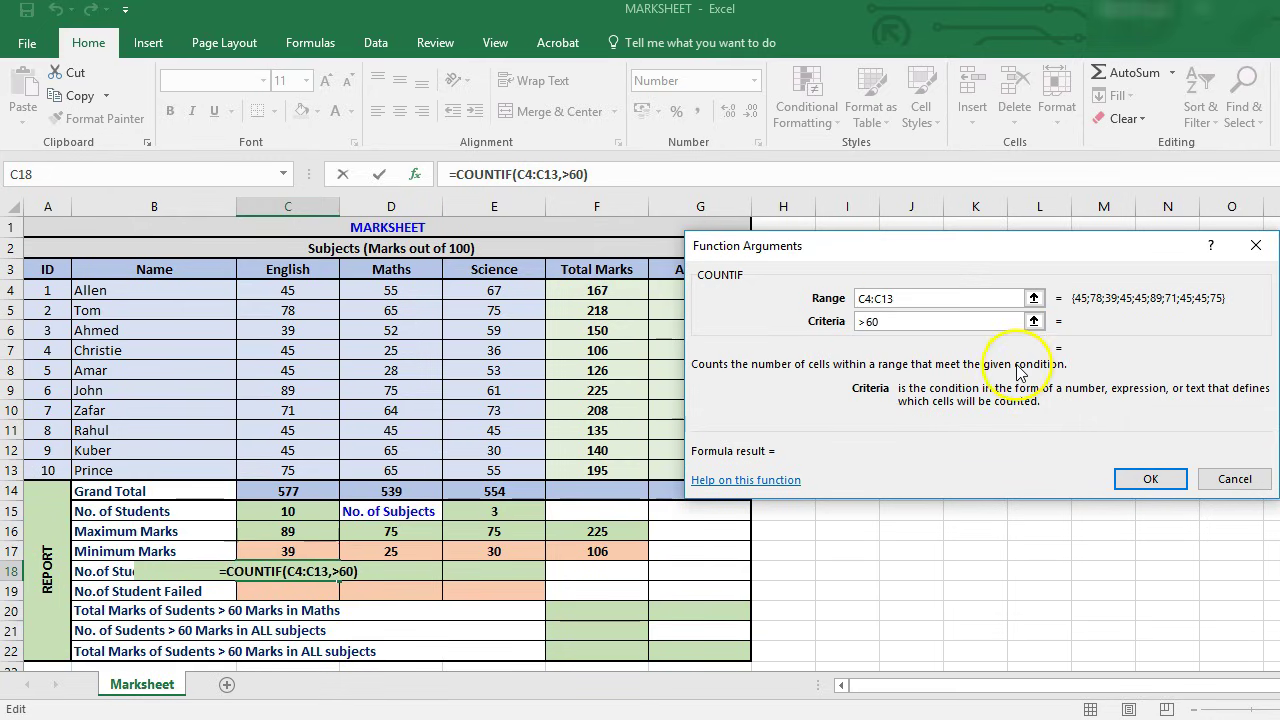
click(1150, 479)
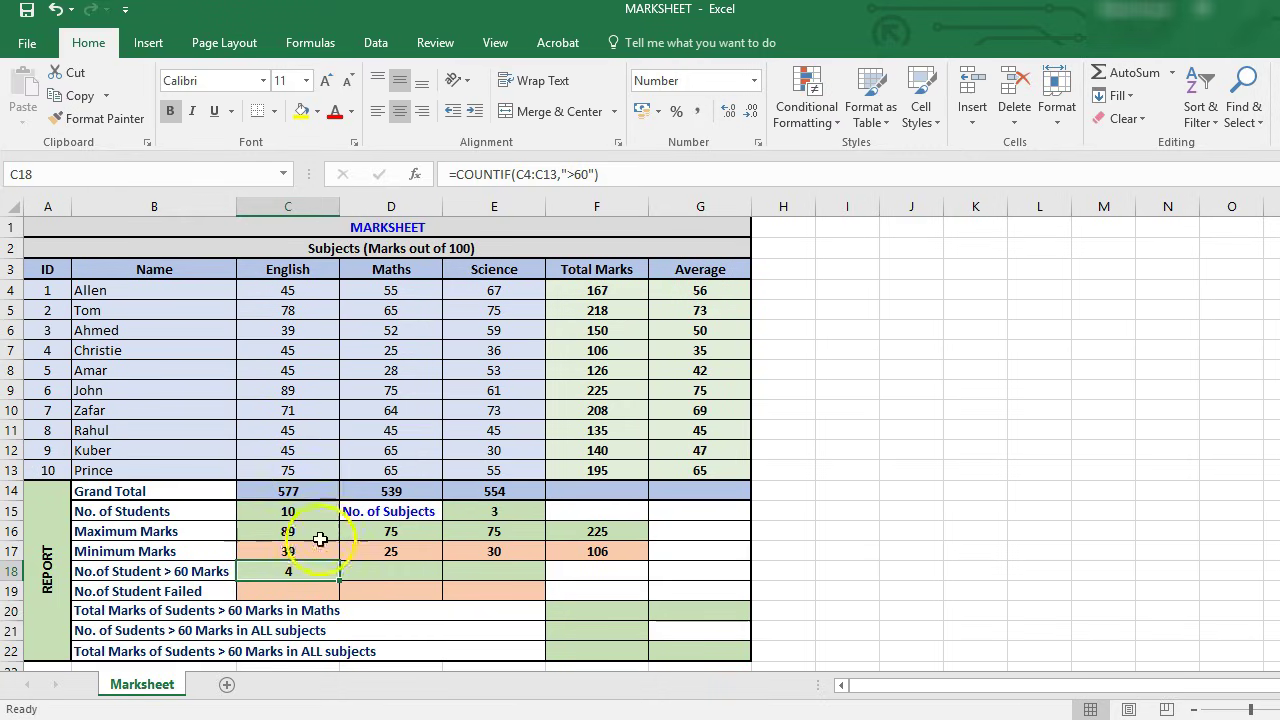
- Copy the above-60 count formula from C18 across to Maths and Science in E18, and check the copied formulas
drag(339, 580, 520, 580)
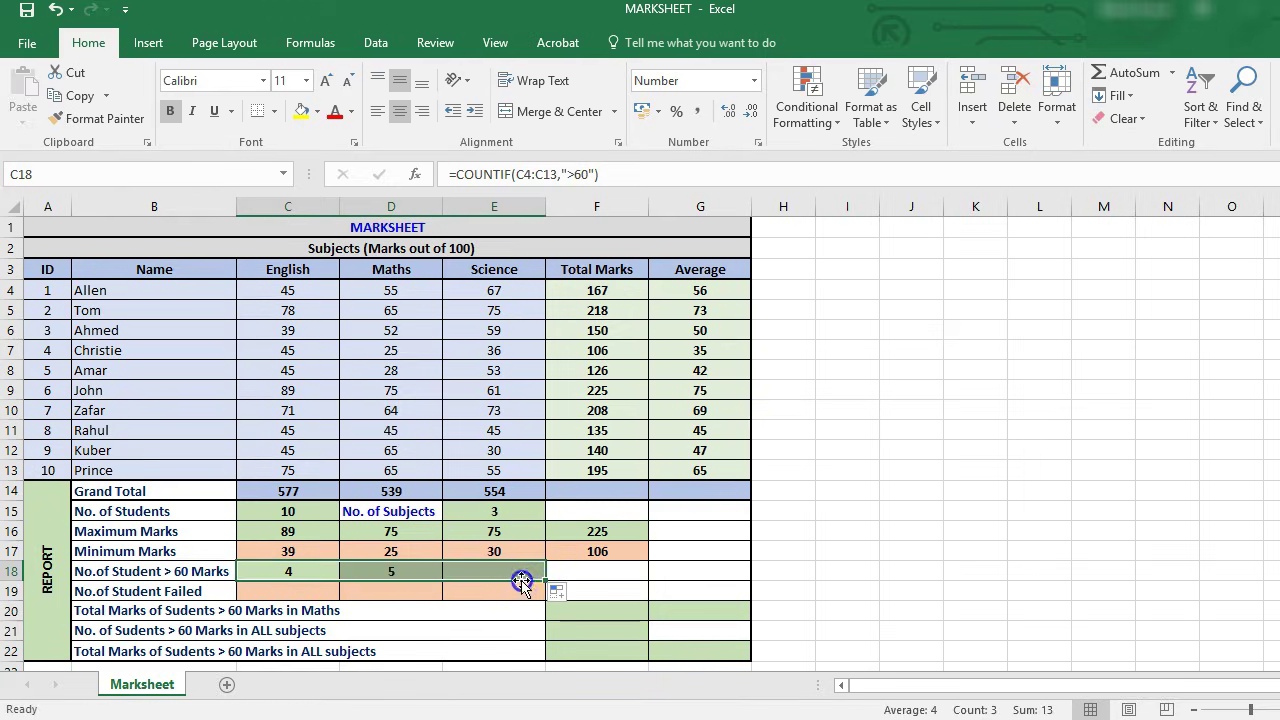
click(396, 574)
click(484, 573)
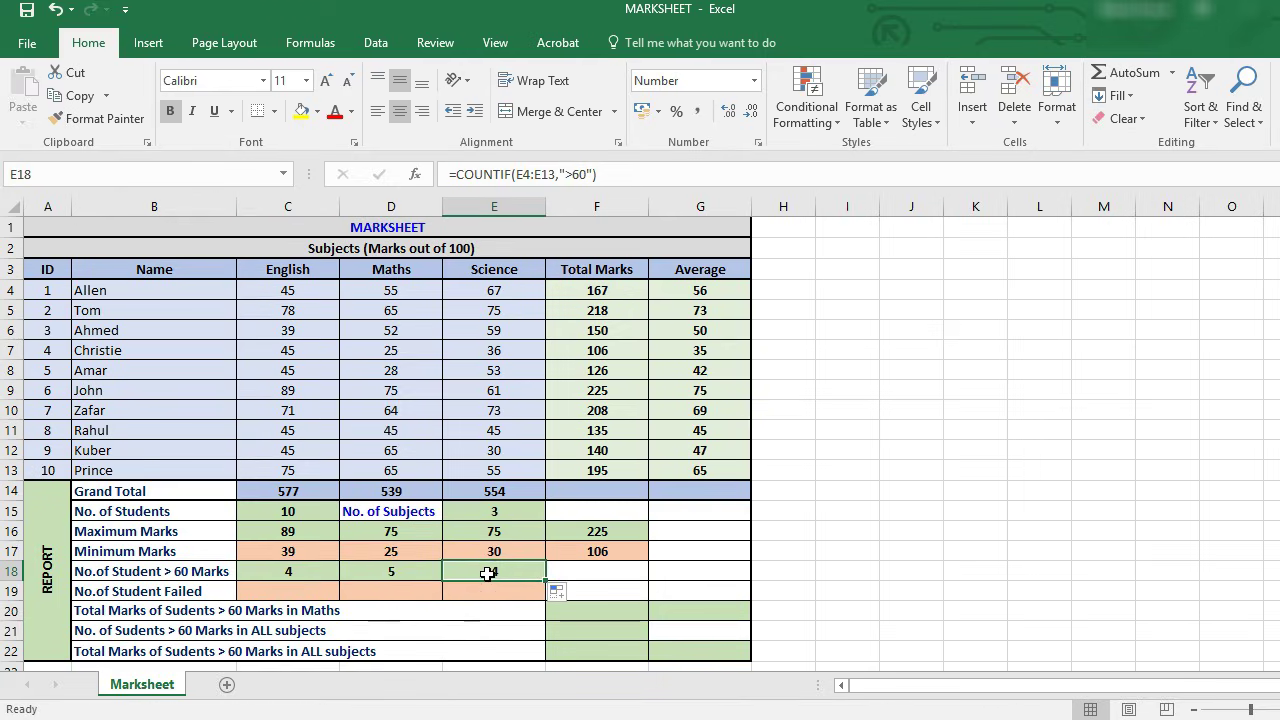
drag(486, 572, 541, 571)
- Count the students who failed English in C19 using COUNTIF over C4:C13 with the criteria <40
click(285, 593)
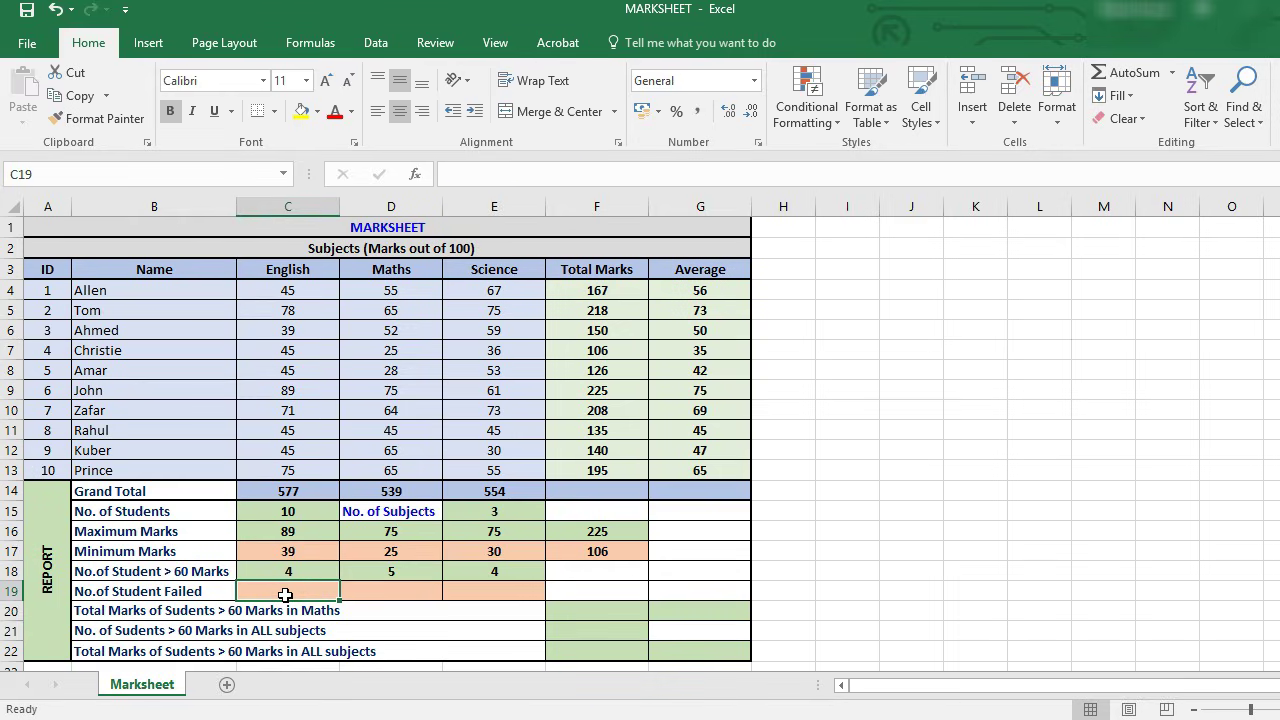
text(=COUNT)
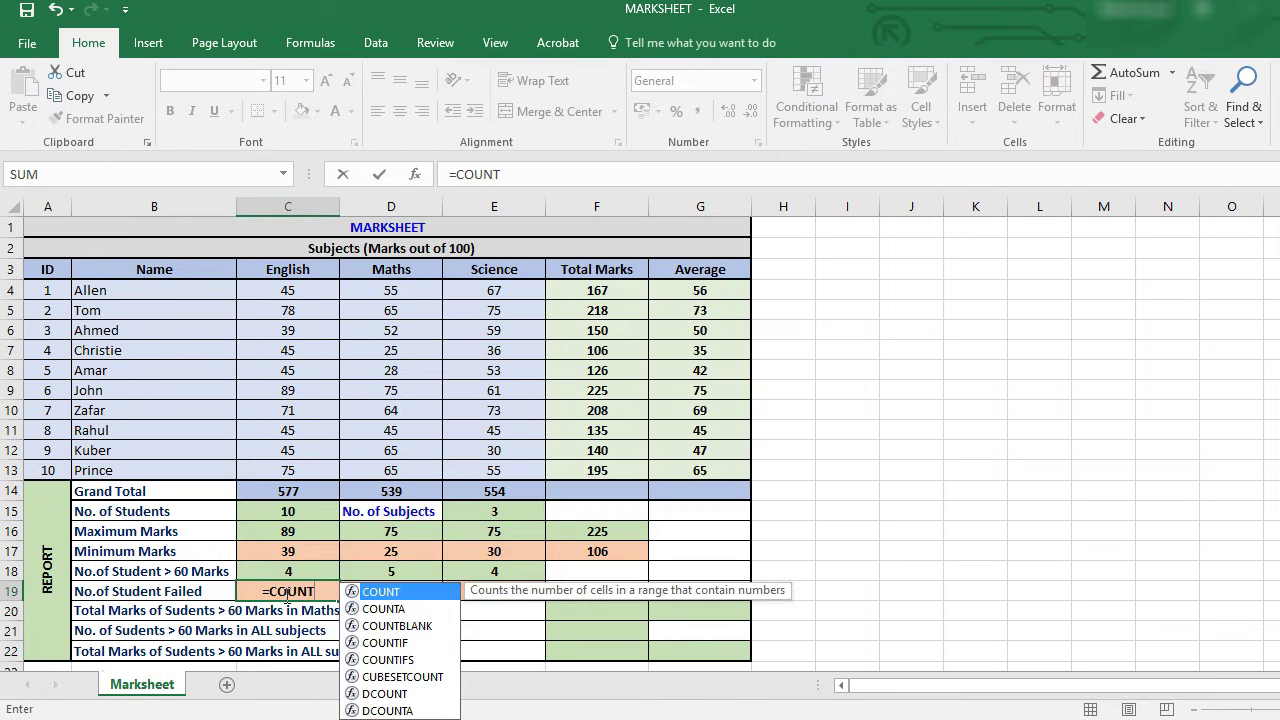
text(()
key(BackSpace)
text(IF()
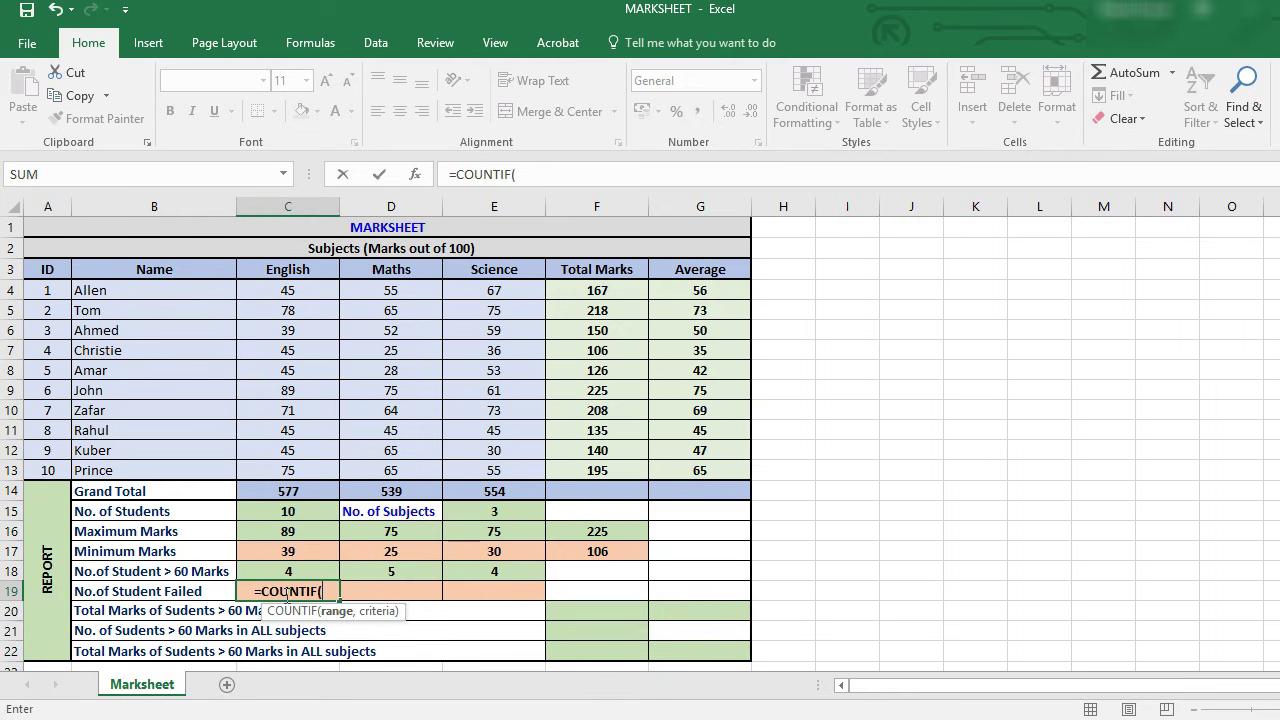
click(415, 174)
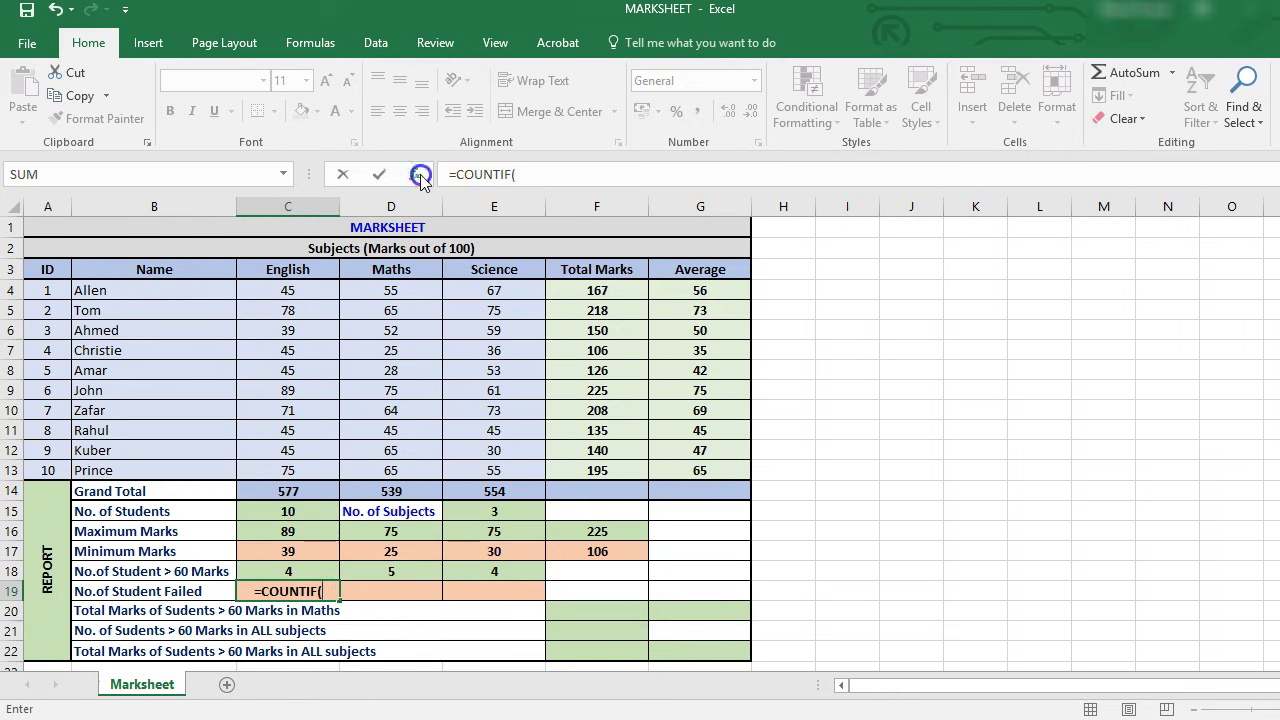
drag(320, 292, 312, 464)
click(877, 321)
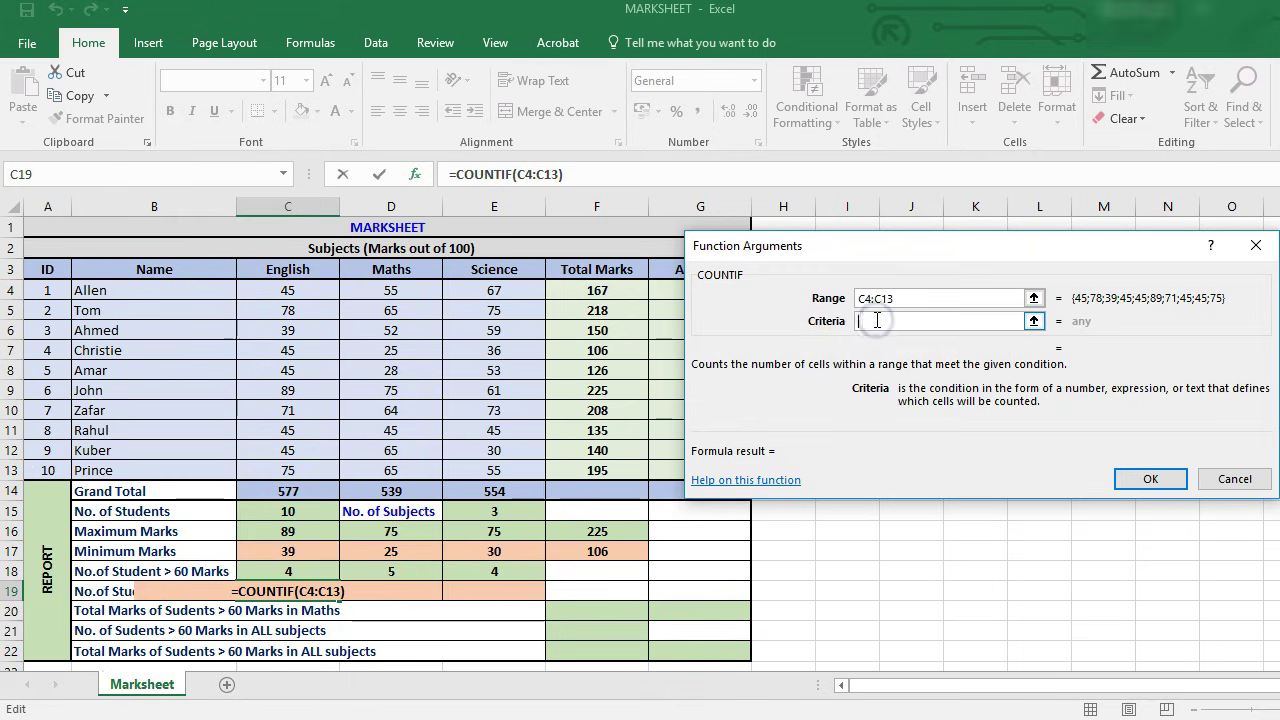
text(<40)
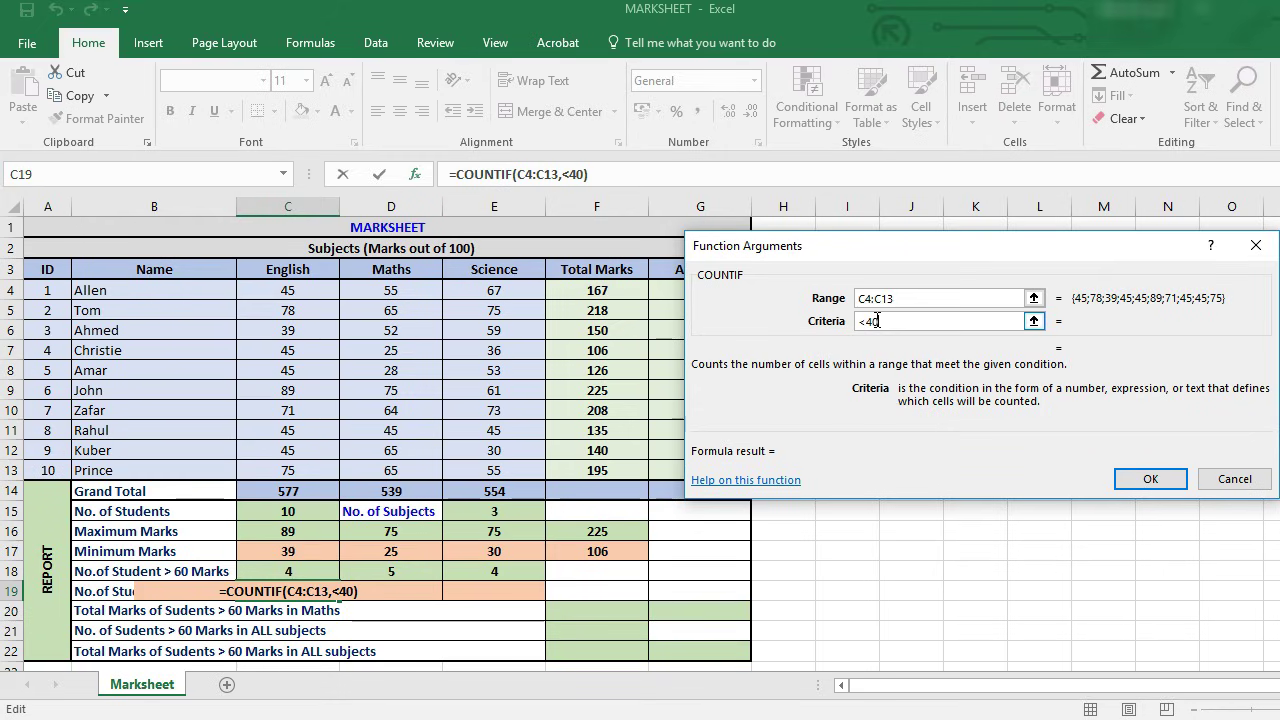
click(1145, 478)
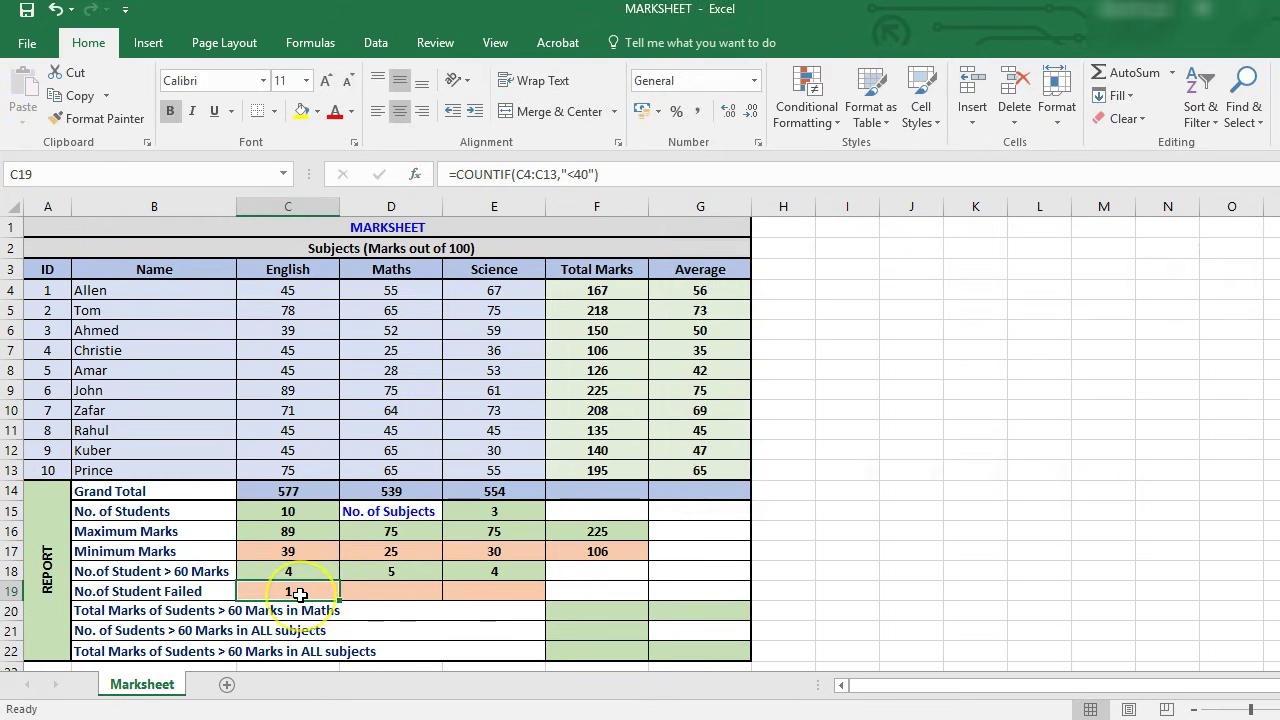
- Copy the failed-student count formula from C19 across to Maths and Science in E19, and check the copied formulas
drag(338, 600, 516, 597)
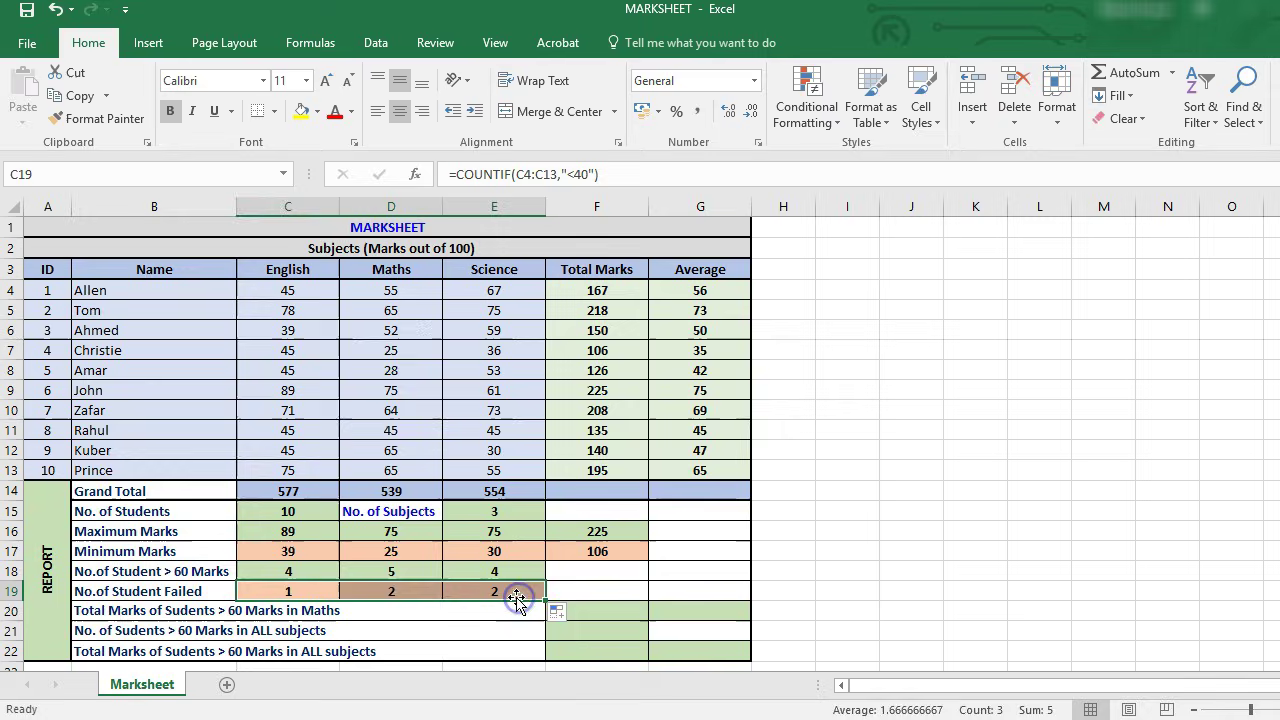
click(391, 591)
click(495, 591)
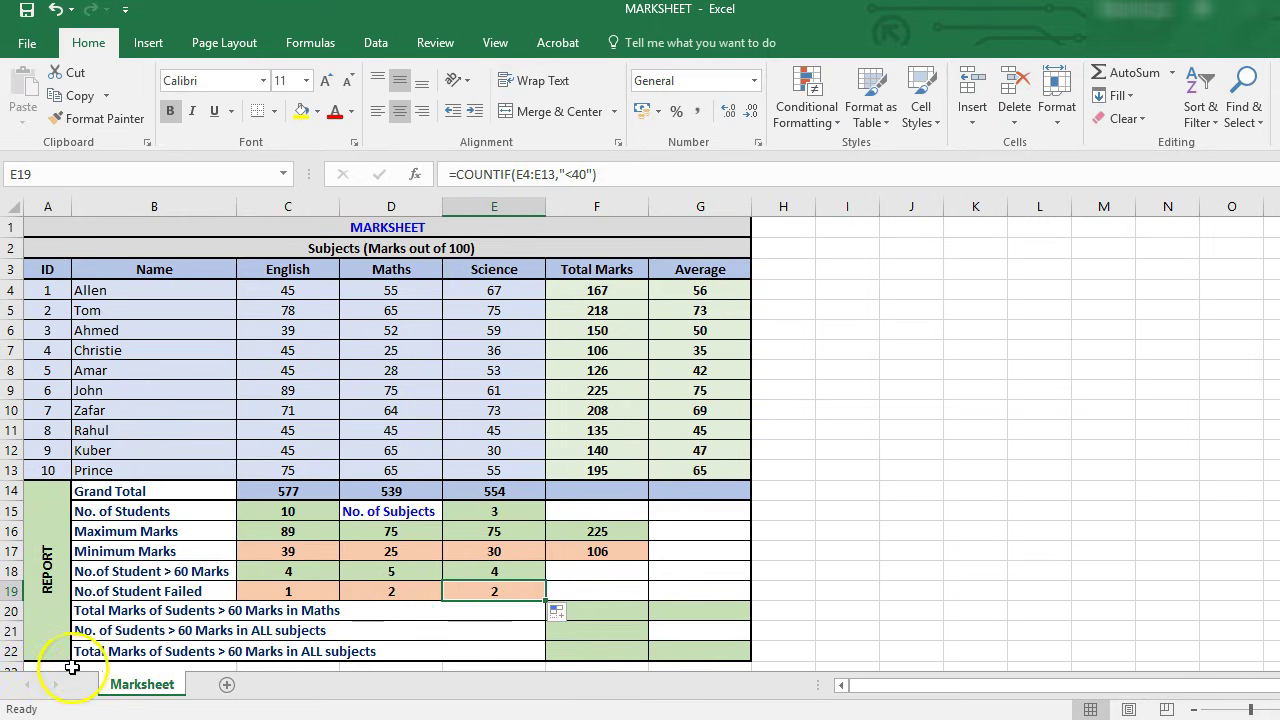
- Begin a SUMIFS formula in F20 with the total marks F4:F13 (named range TOTAL) as the sum range
click(593, 610)
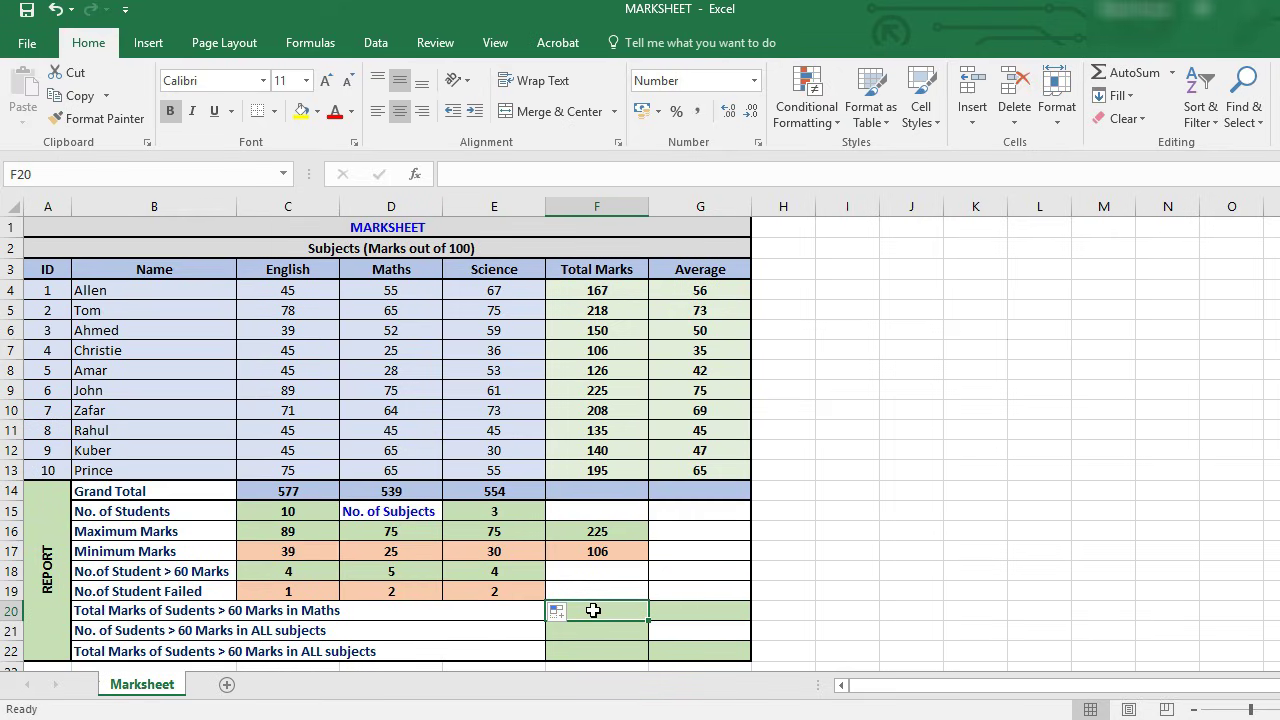
drag(412, 290, 398, 472)
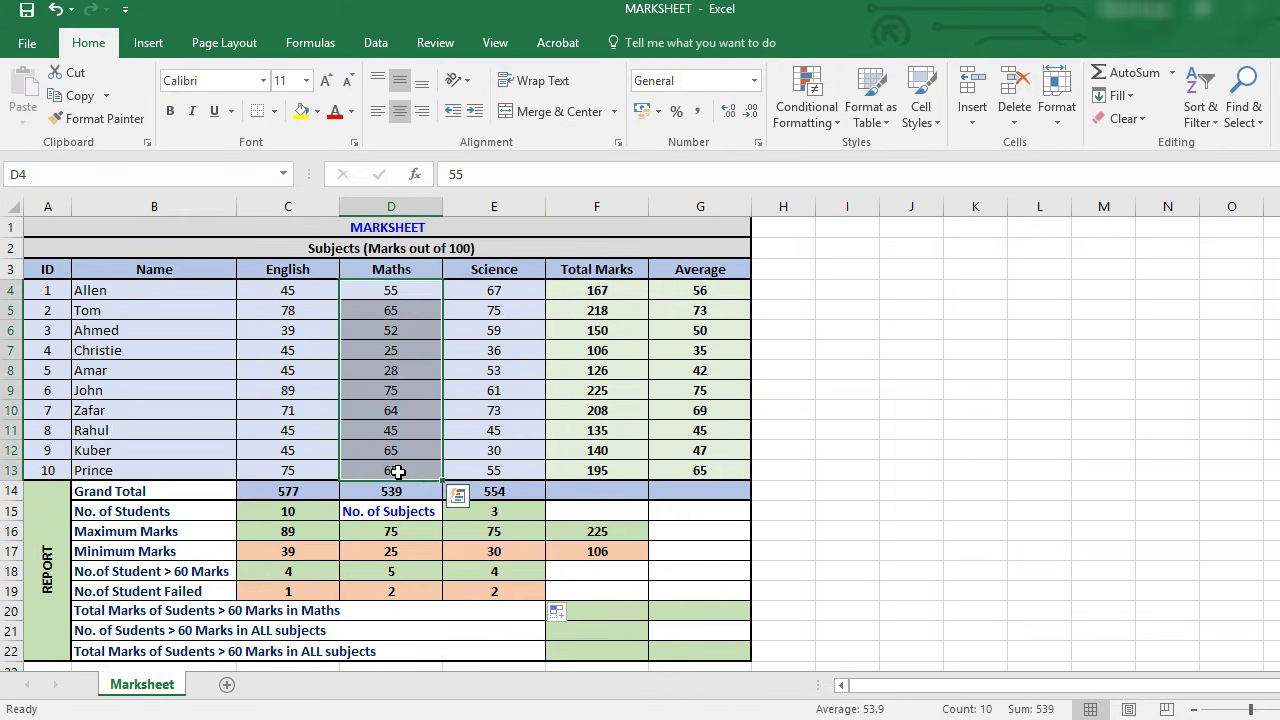
click(613, 612)
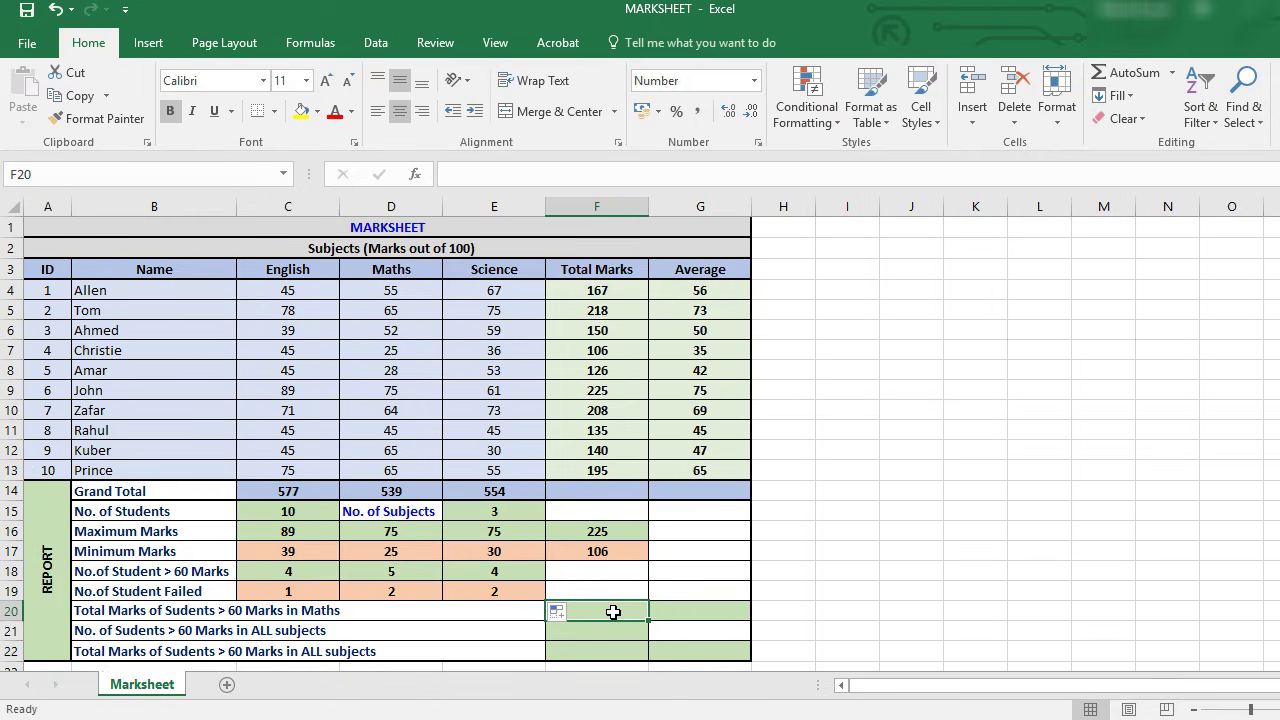
text(=SUM)
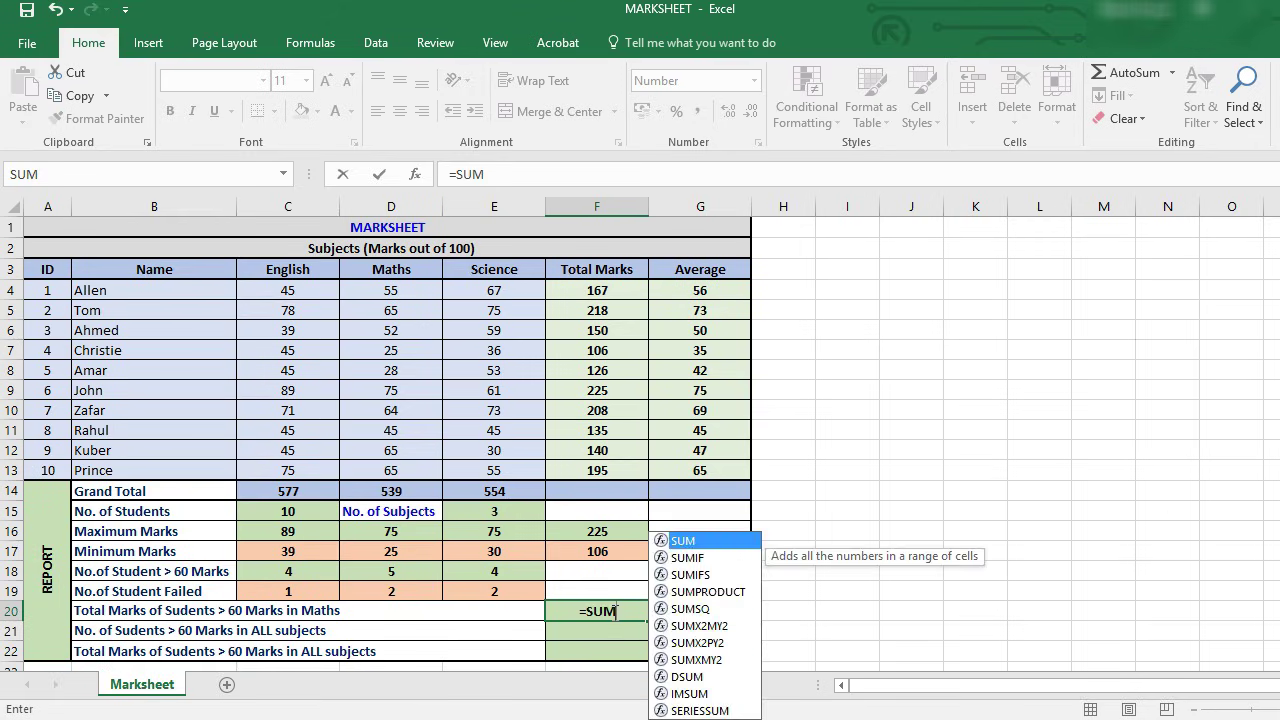
text(IFS)
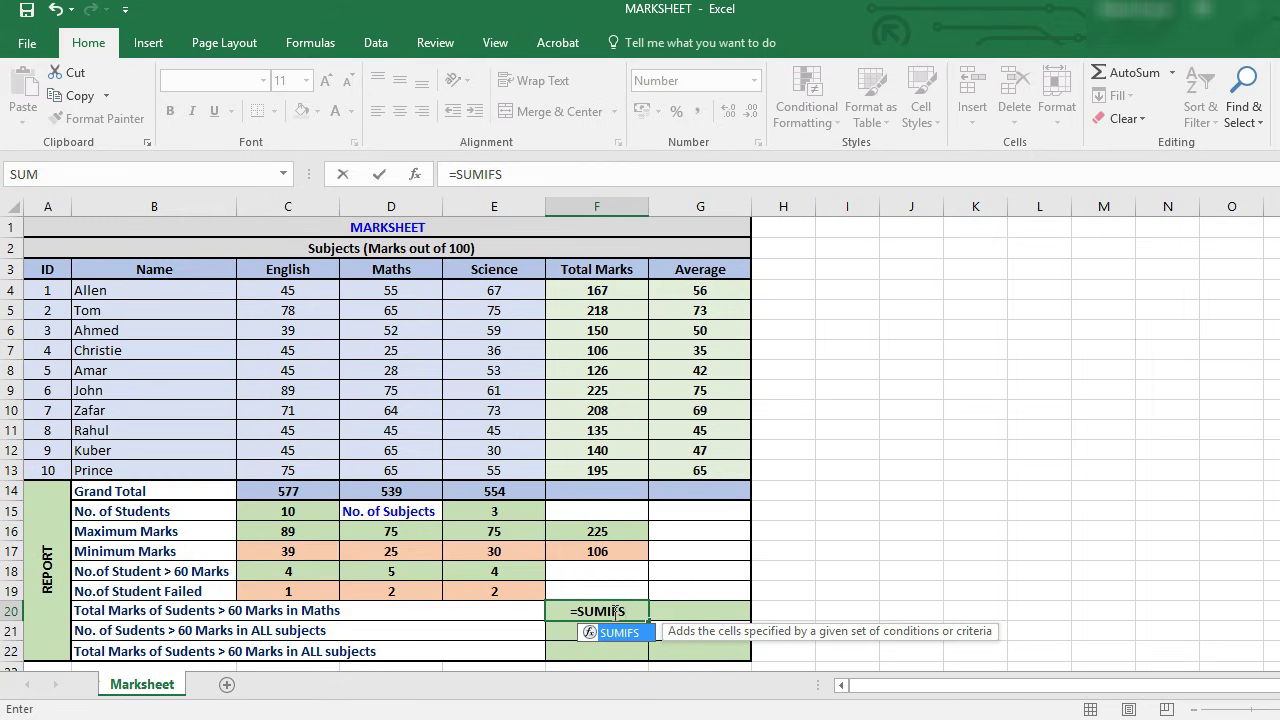
text(()
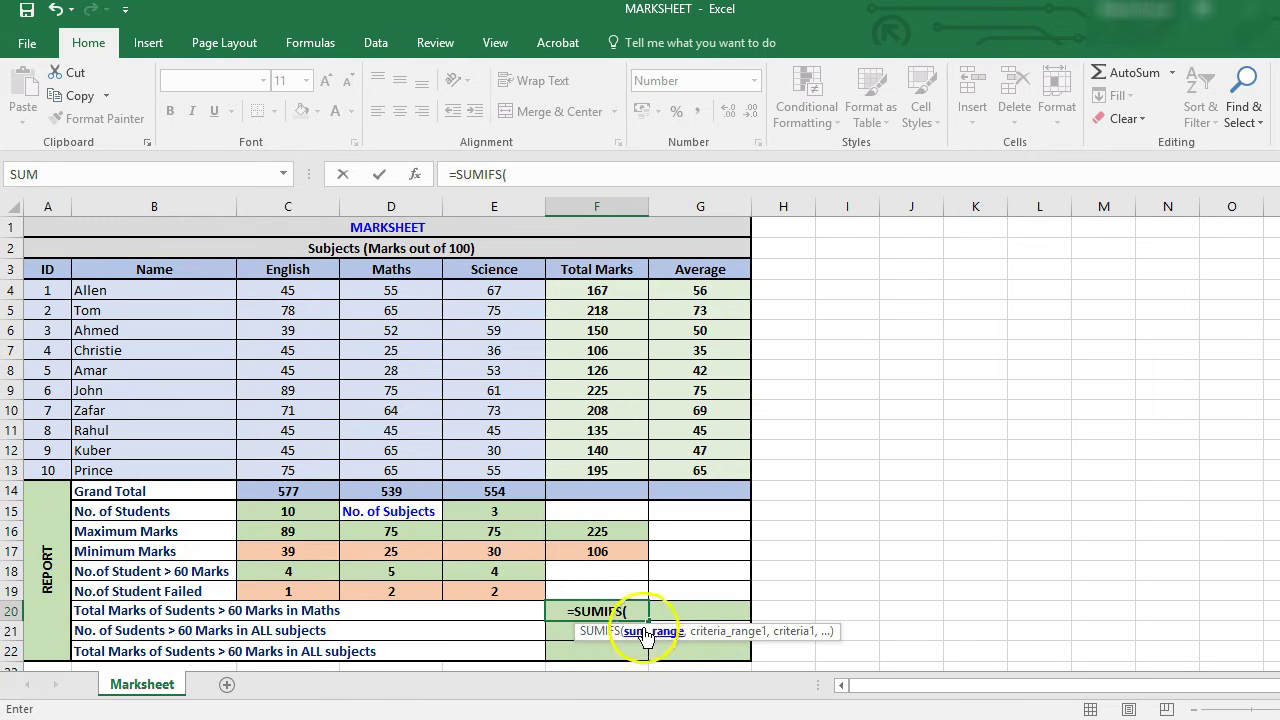
click(416, 174)
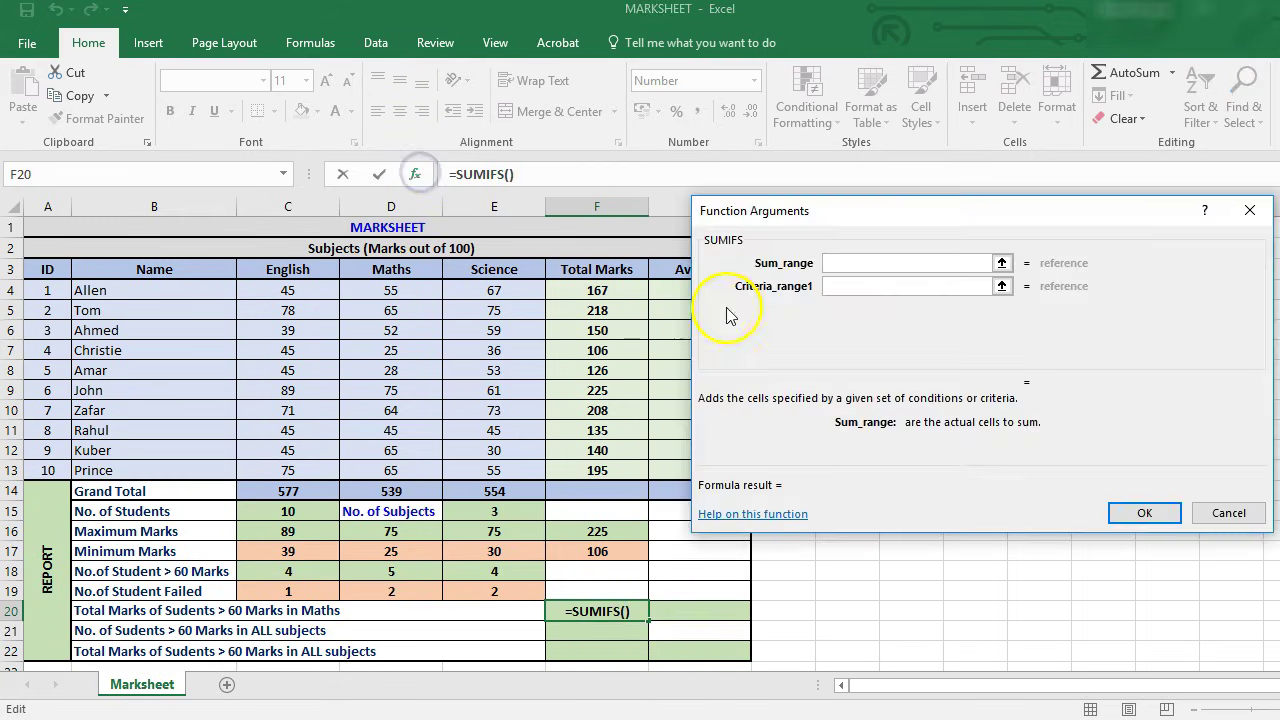
mouse_move(934, 211)
mouse_down()
mouse_move(945, 220)
mouse_move(933, 224)
mouse_up()
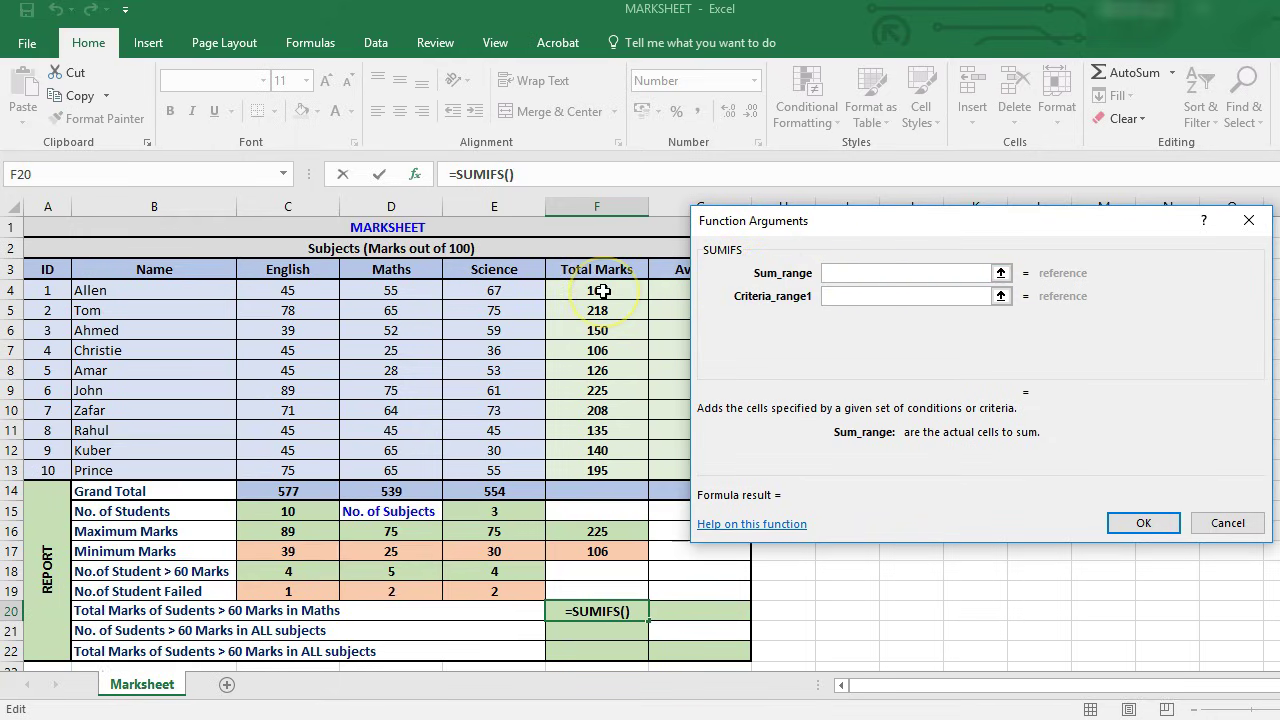
drag(603, 291, 605, 470)
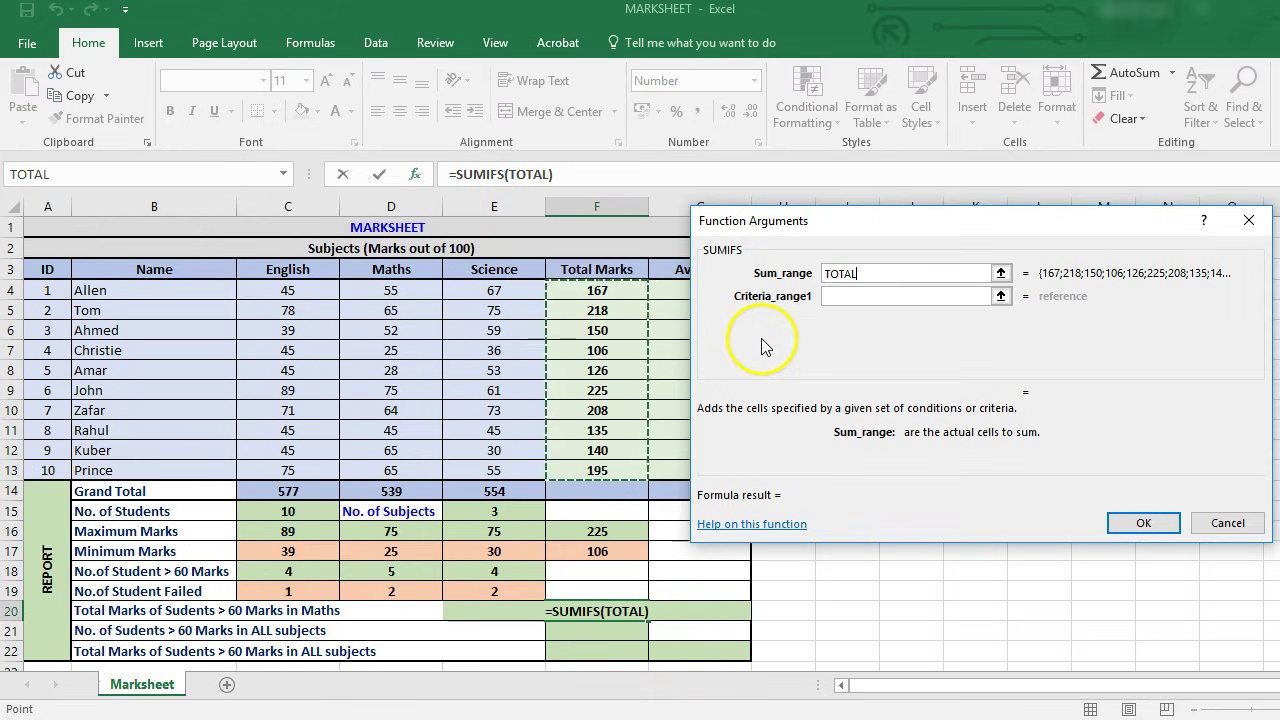
- Complete the F20 SUMIFS formula with the Maths marks D4:D13 as criteria range and >60 as the criteria
click(838, 296)
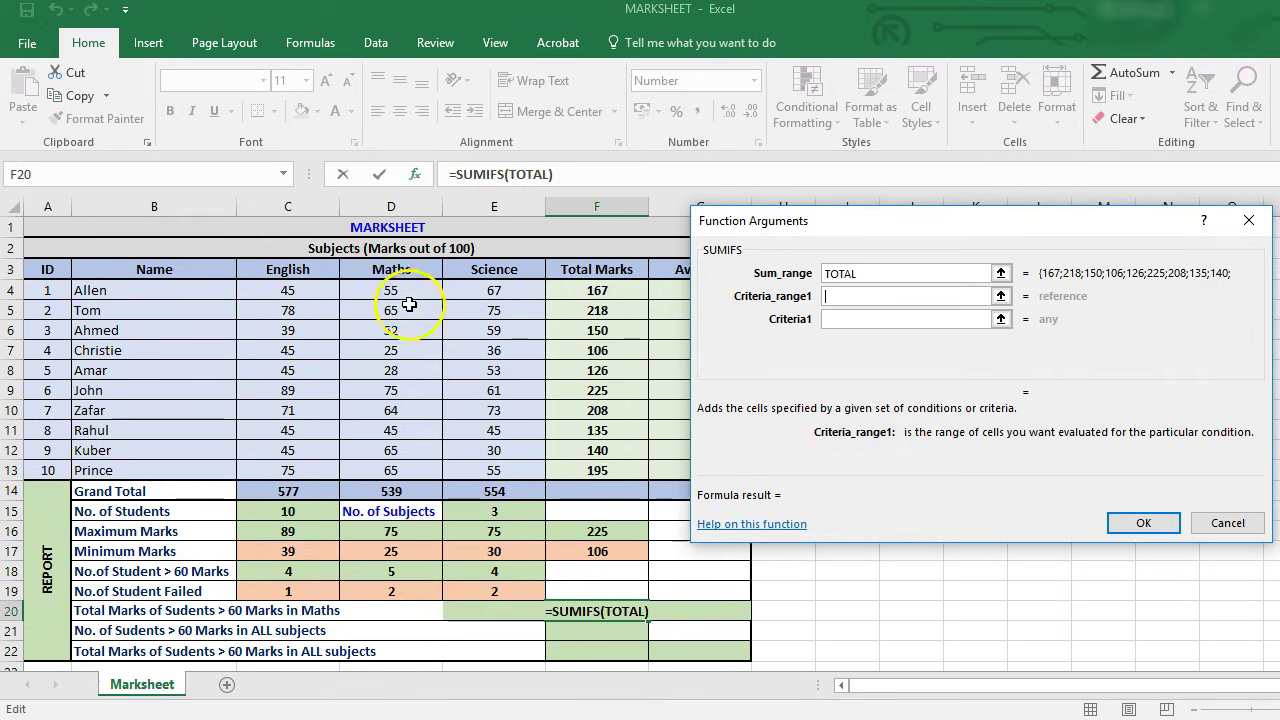
drag(404, 291, 409, 471)
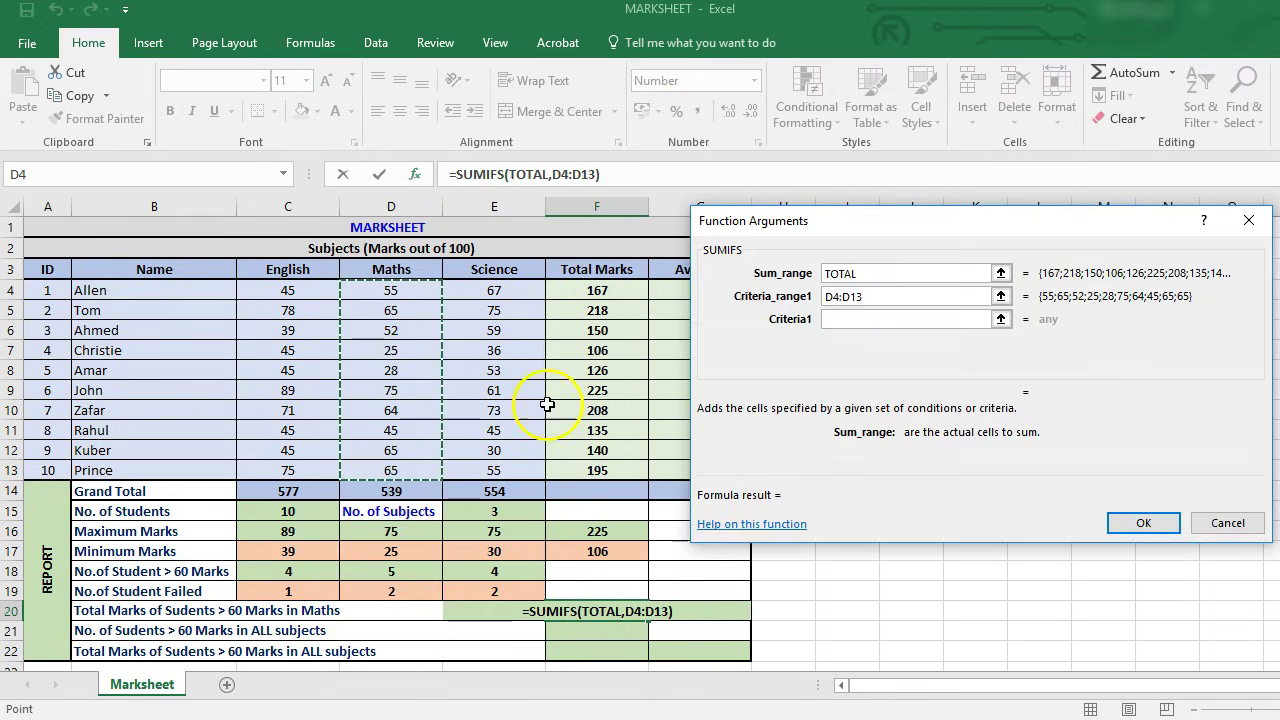
click(831, 320)
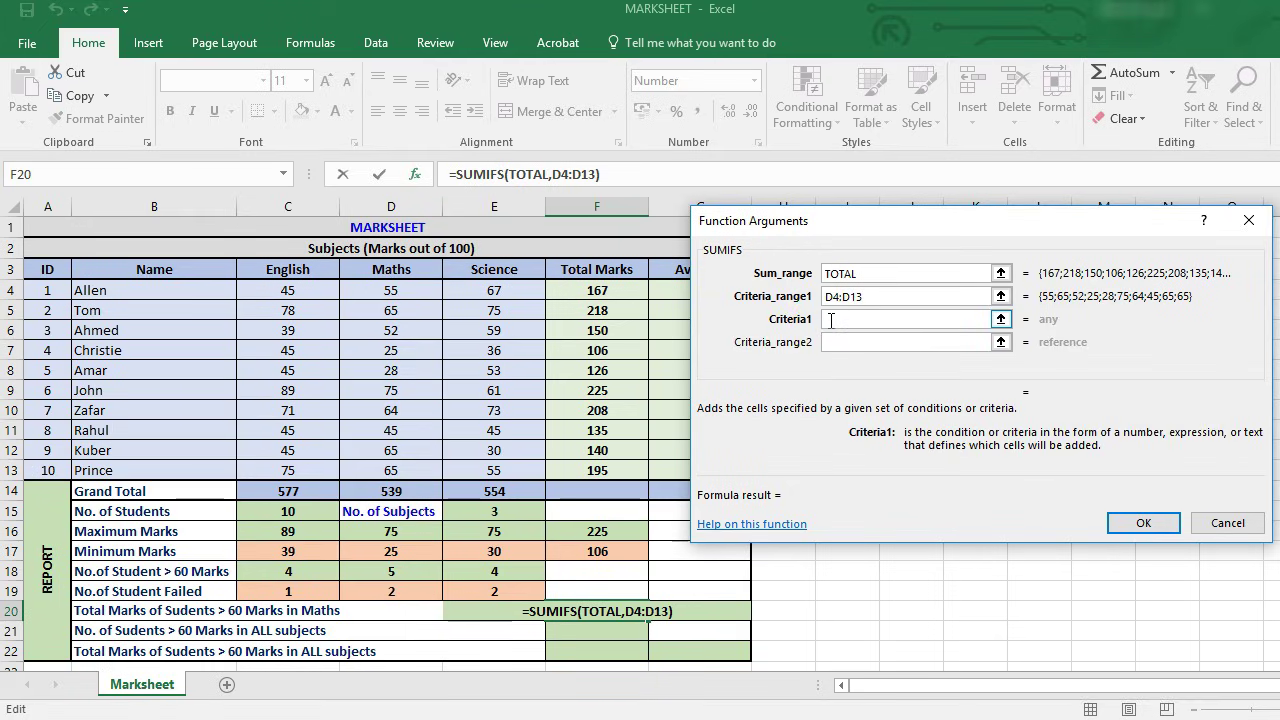
text(>60)
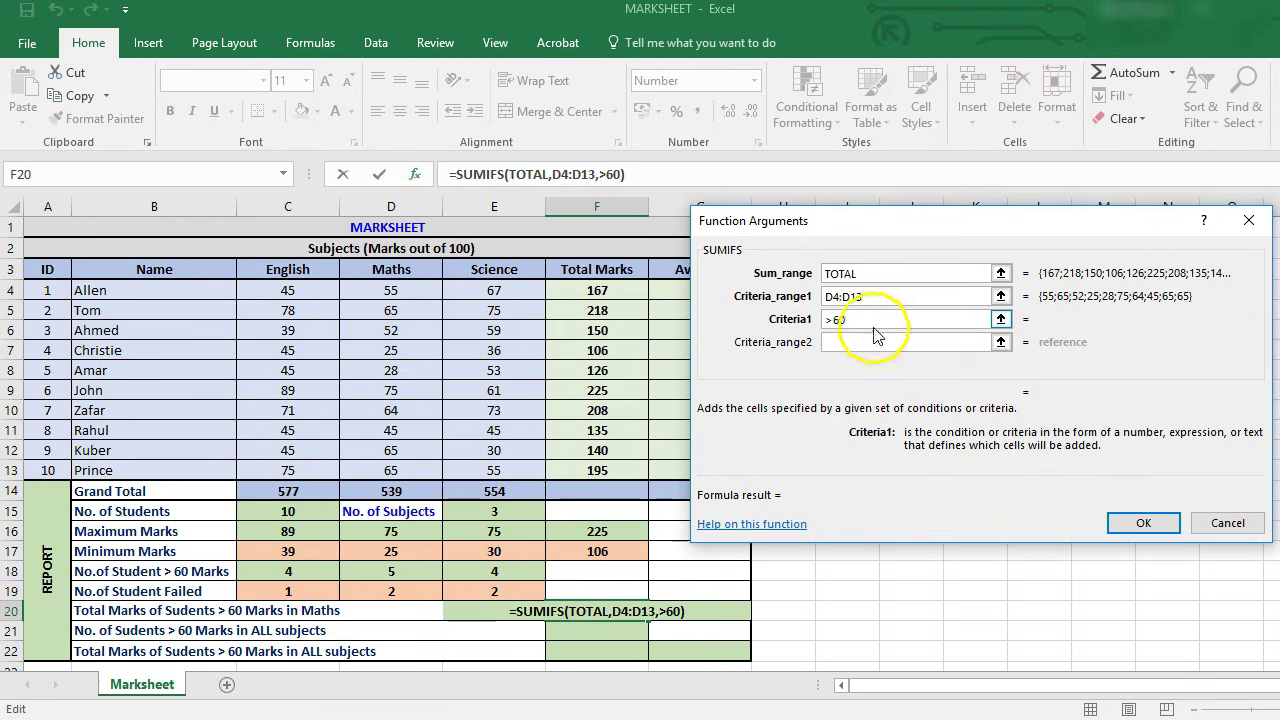
click(1145, 526)
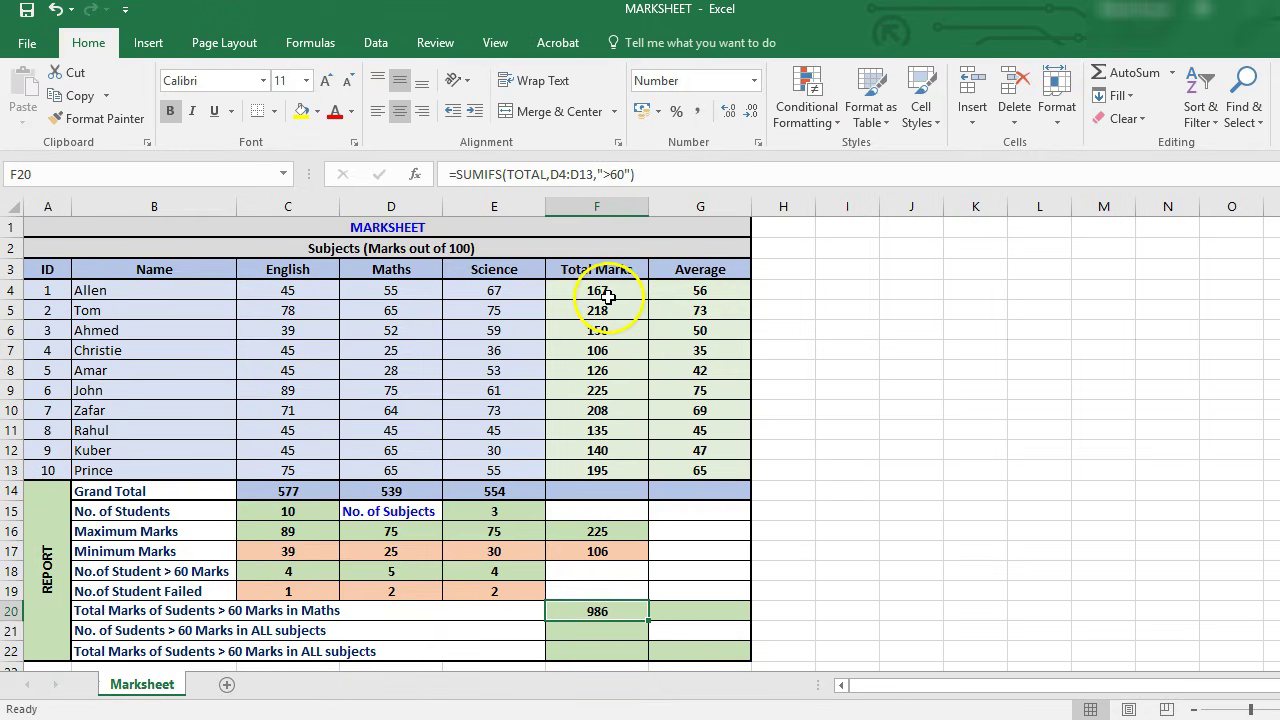
- Highlight the Maths marks above 60 in D5, D9, D10, D12 and D13 with a yellow fill
click(399, 310)
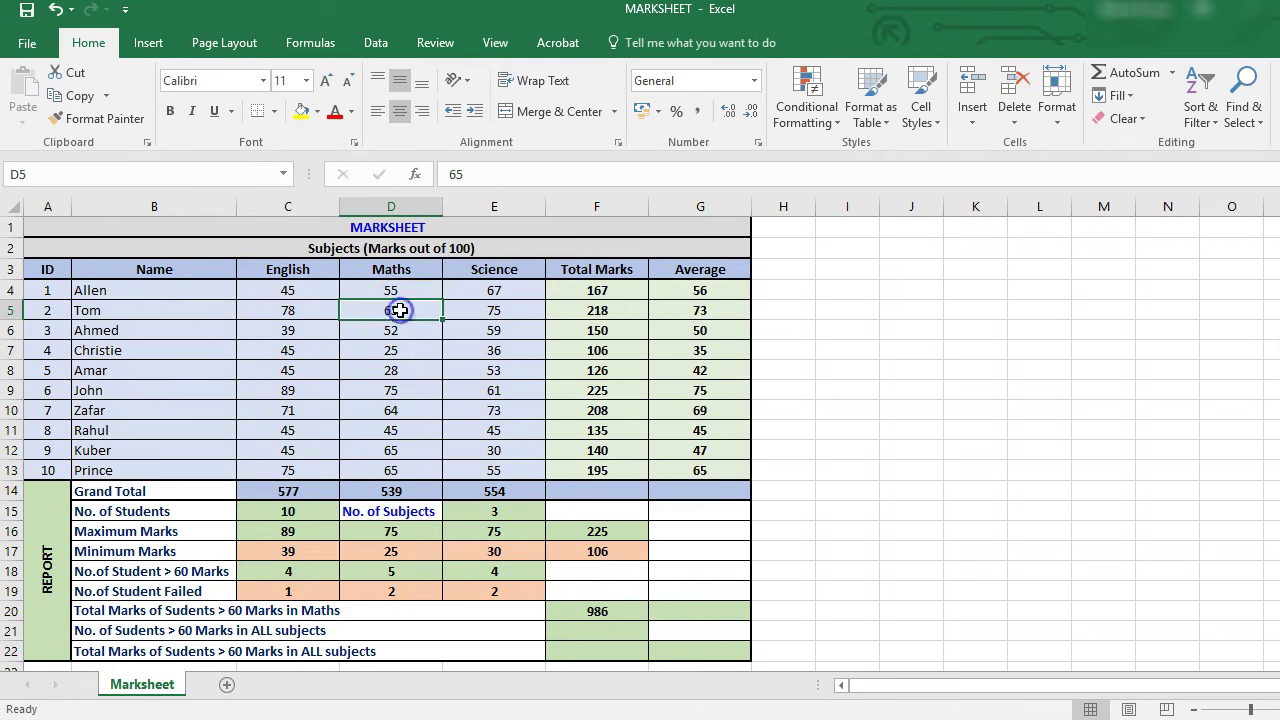
click(303, 112)
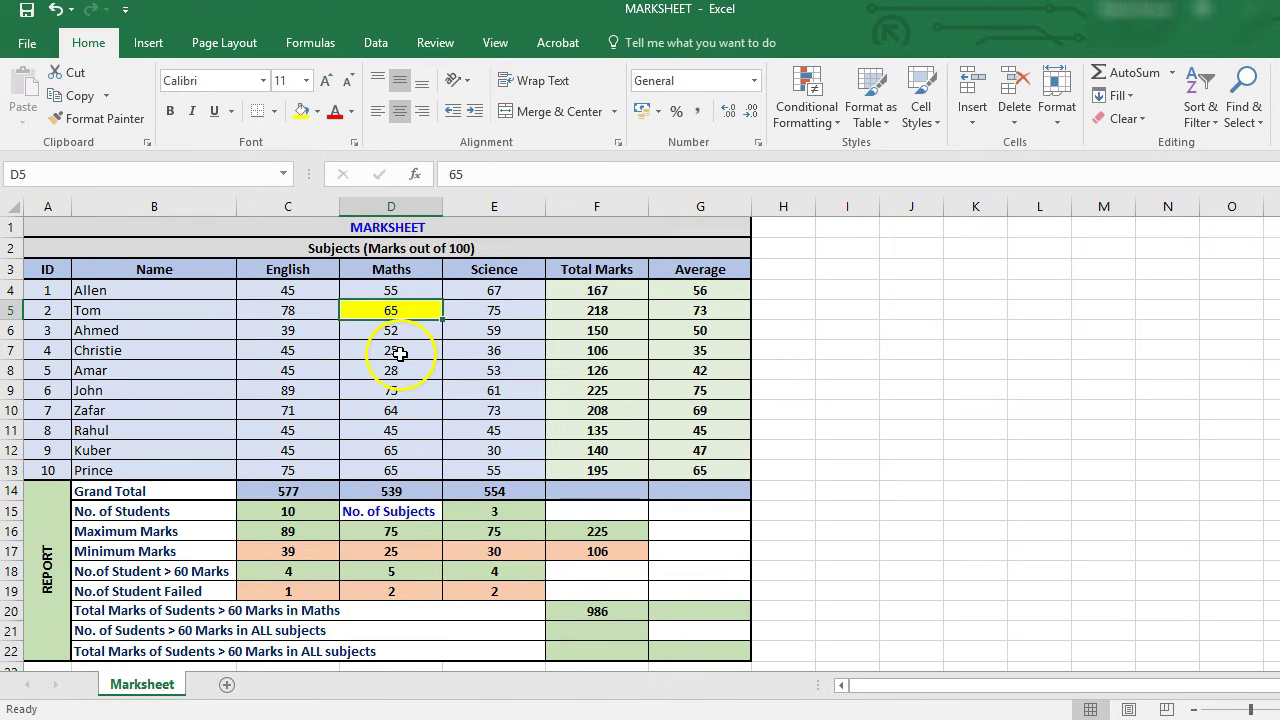
click(397, 390)
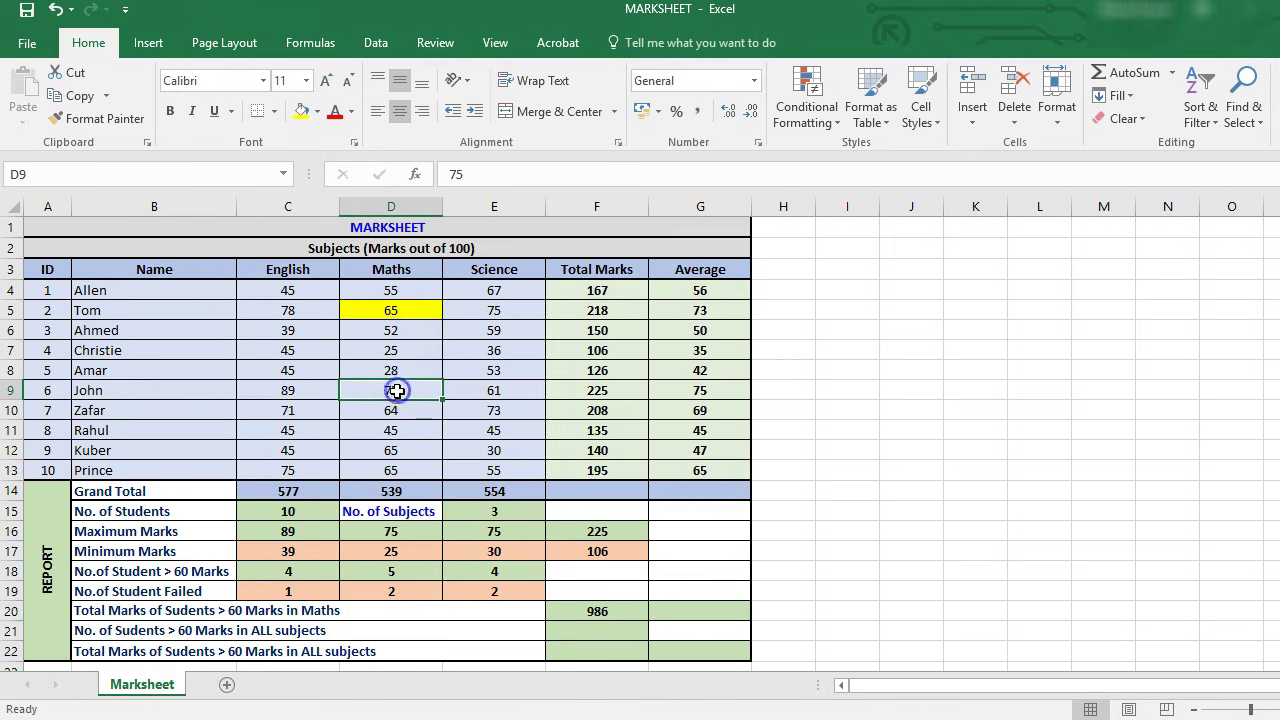
click(302, 112)
click(392, 410)
click(302, 112)
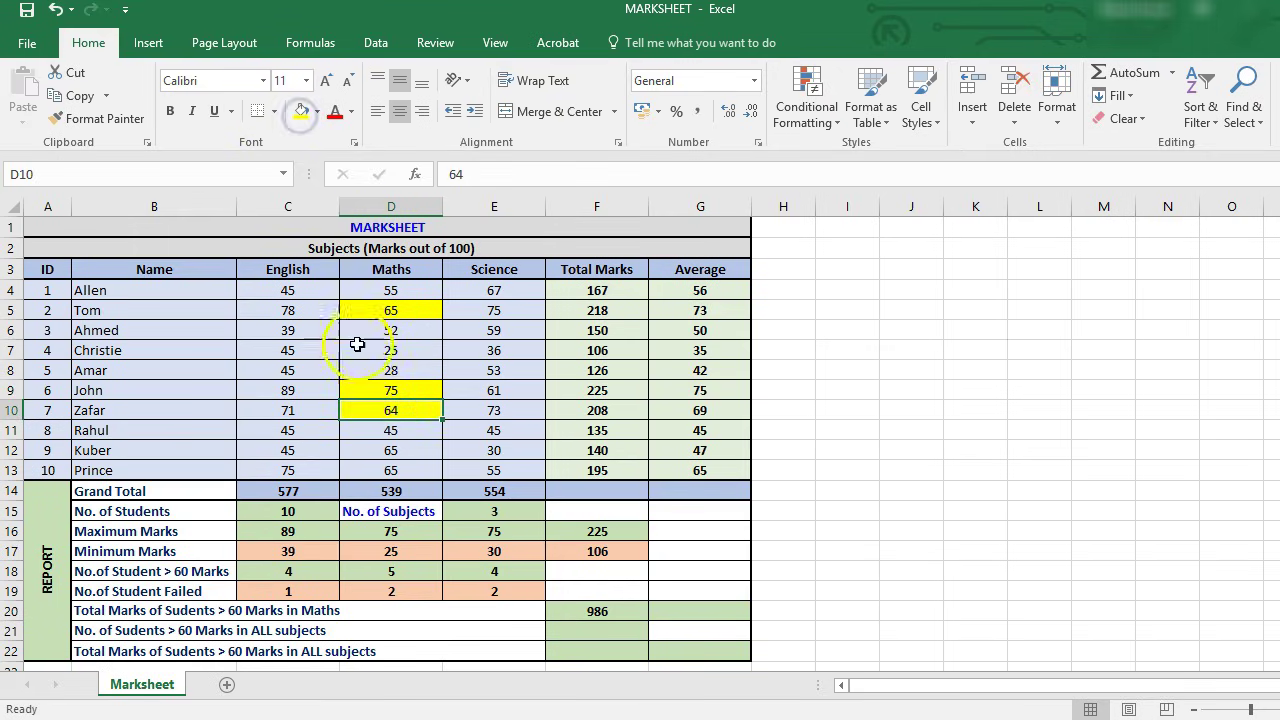
drag(414, 452, 417, 474)
click(301, 112)
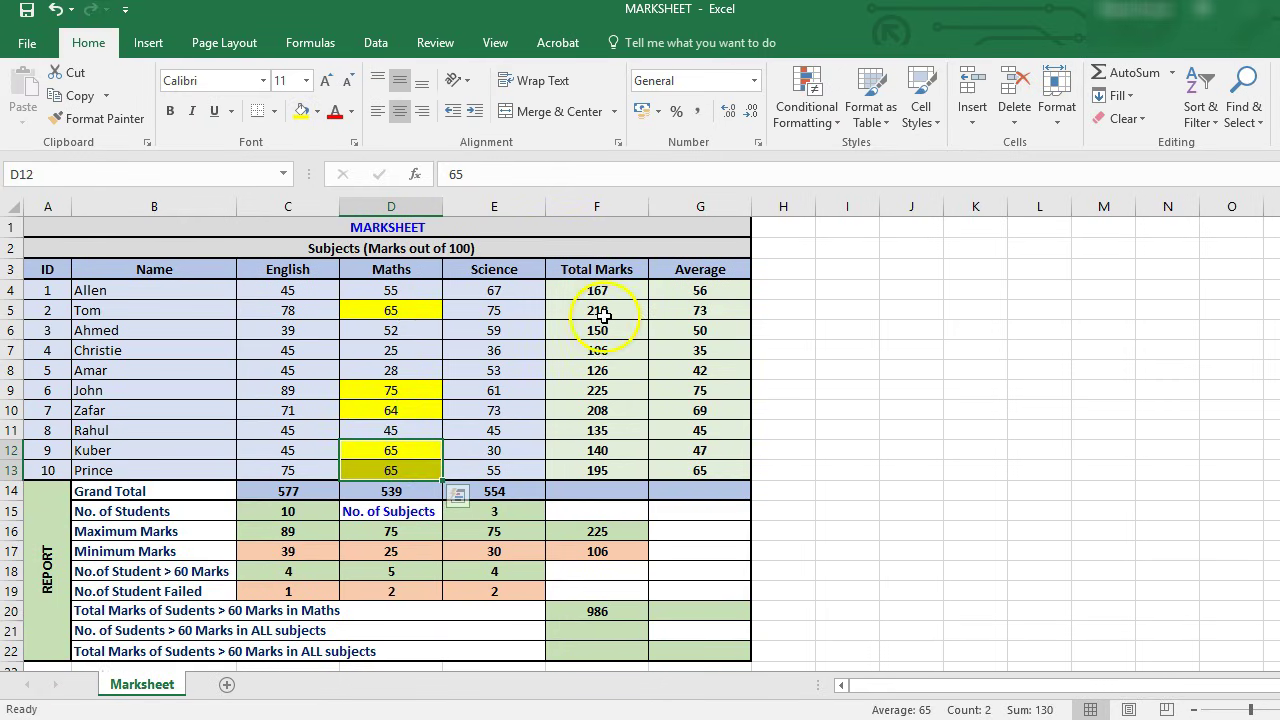
- Select the matching total marks in F5, F9, F10, F12 and F13 together and compare their sum with F20
click(607, 312)
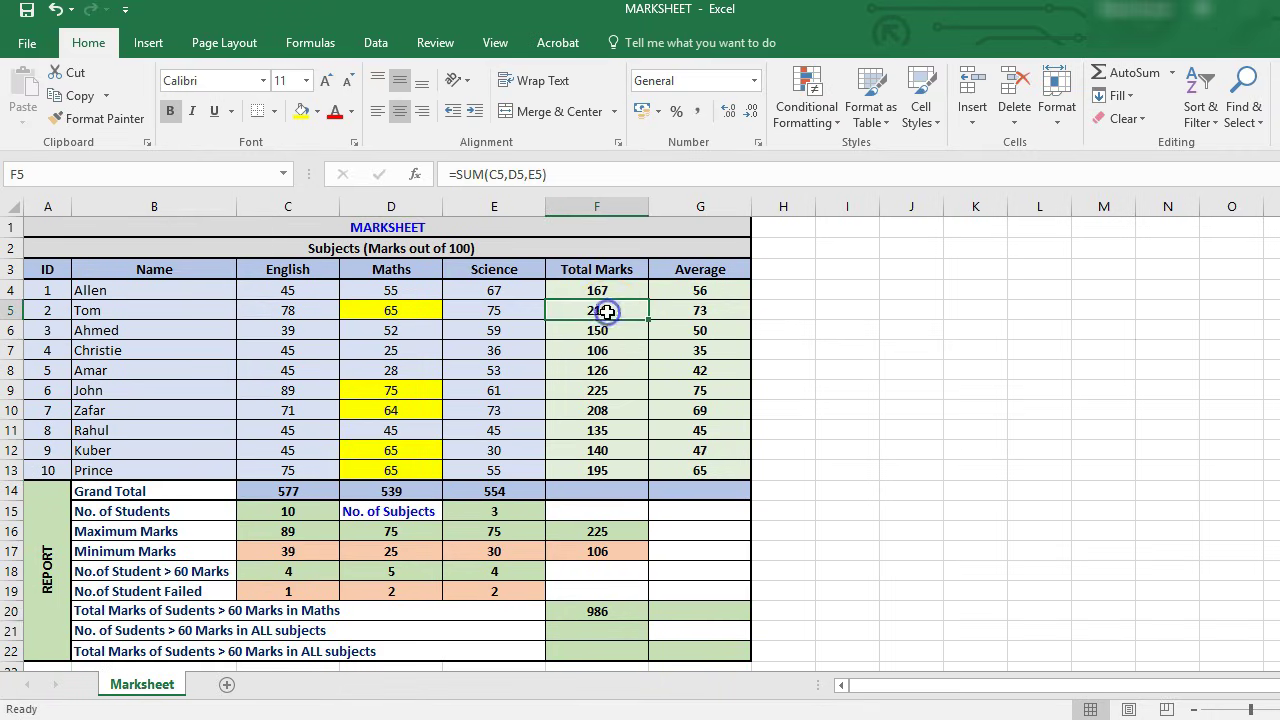
ctrl+click(609, 391)
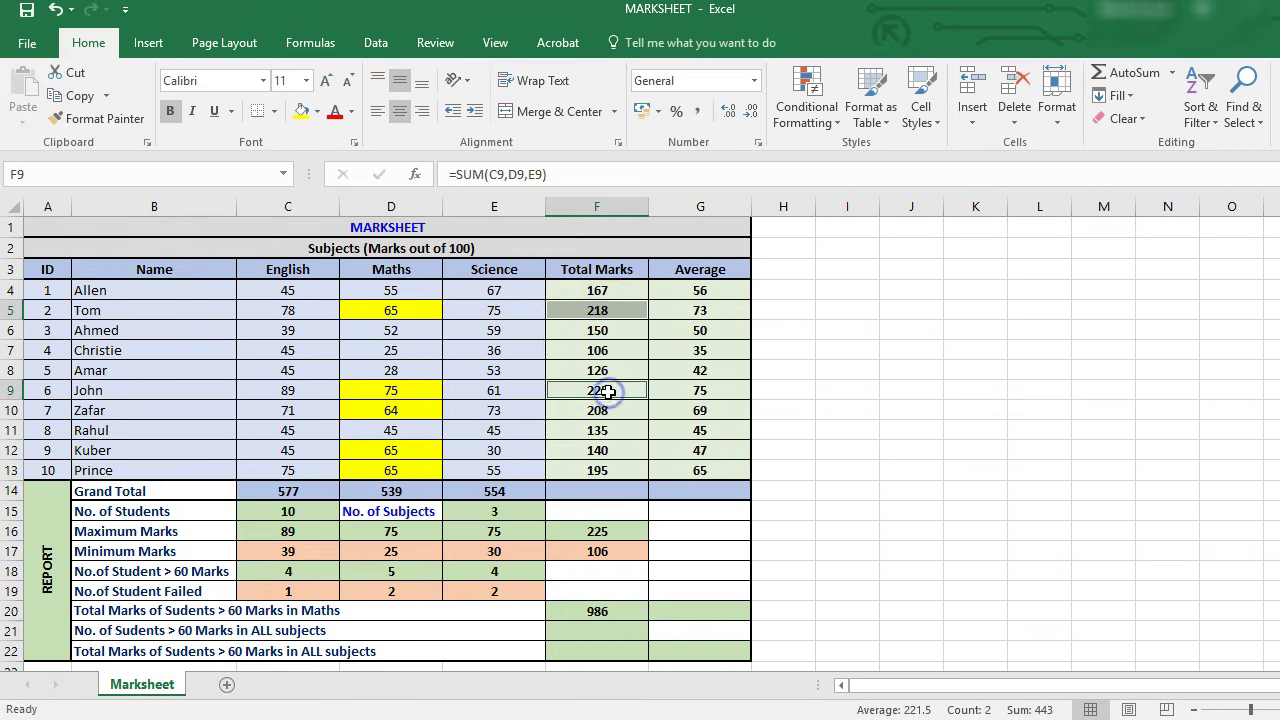
ctrl+click(609, 413)
ctrl+click(609, 450)
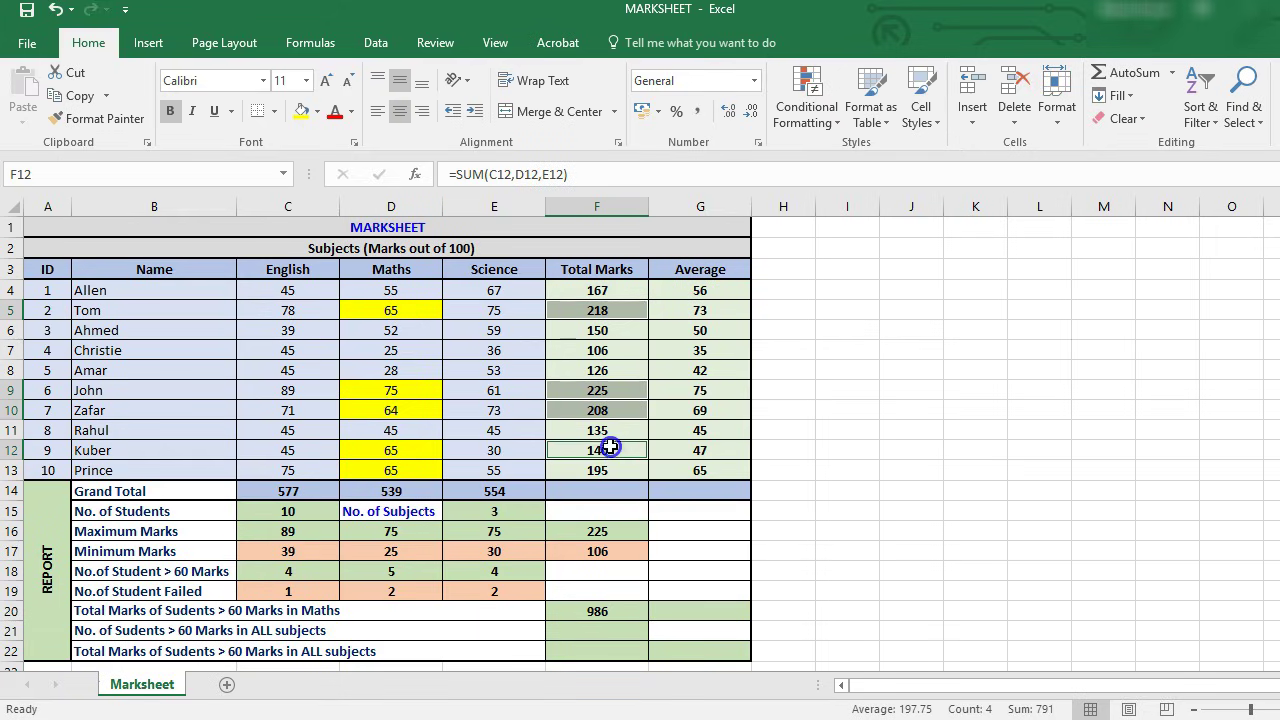
ctrl+click(609, 471)
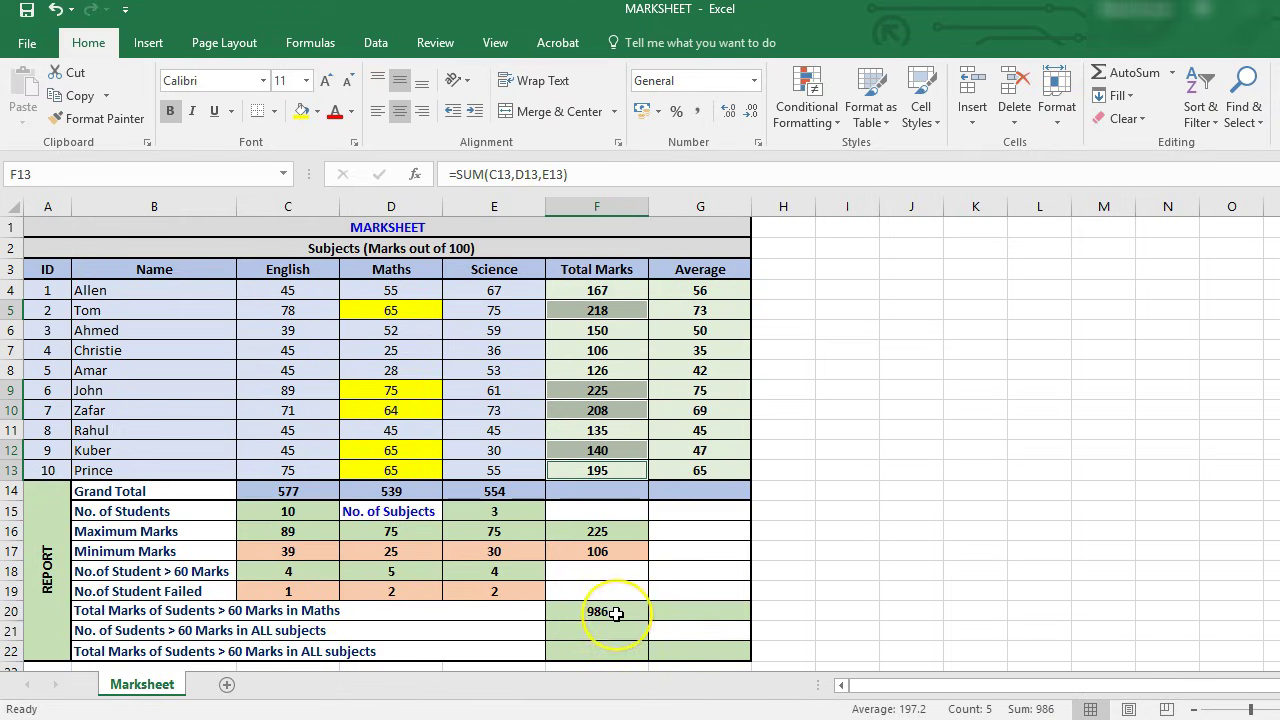
click(616, 613)
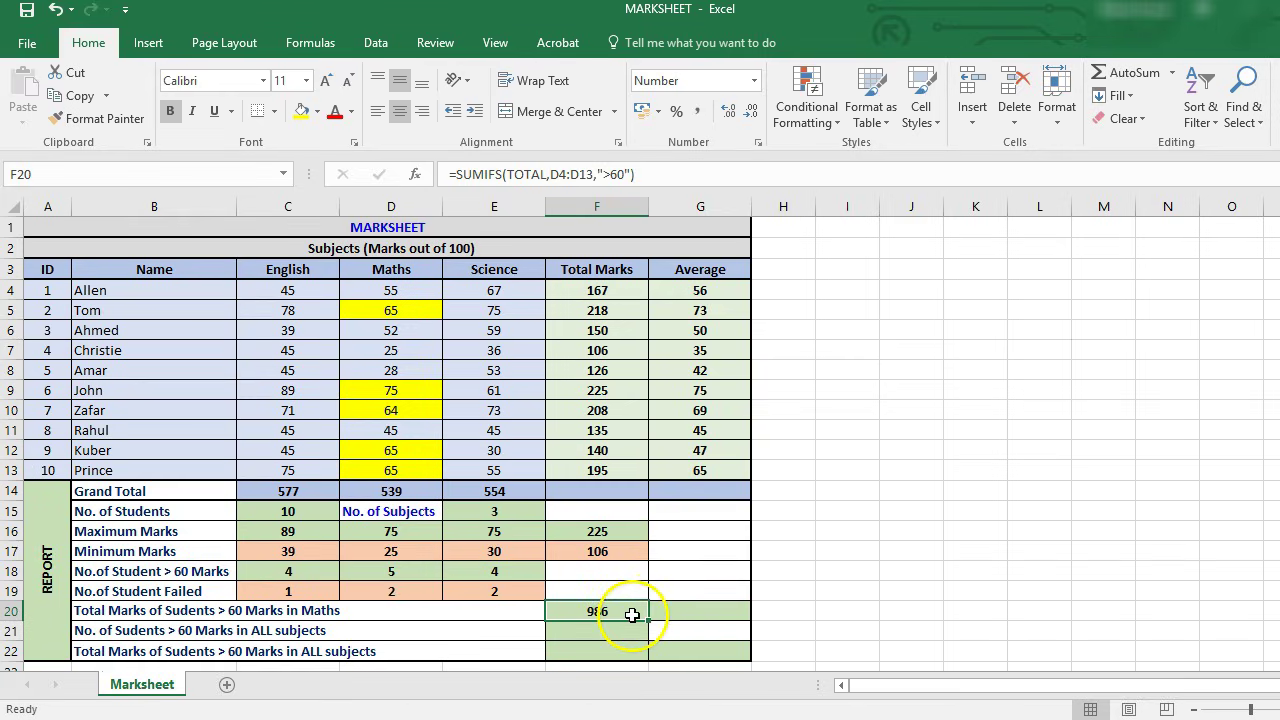
- Begin an AVERAGEIFS formula in G20 with the total marks F4:F13 (named range TOTAL) as the average range
click(702, 611)
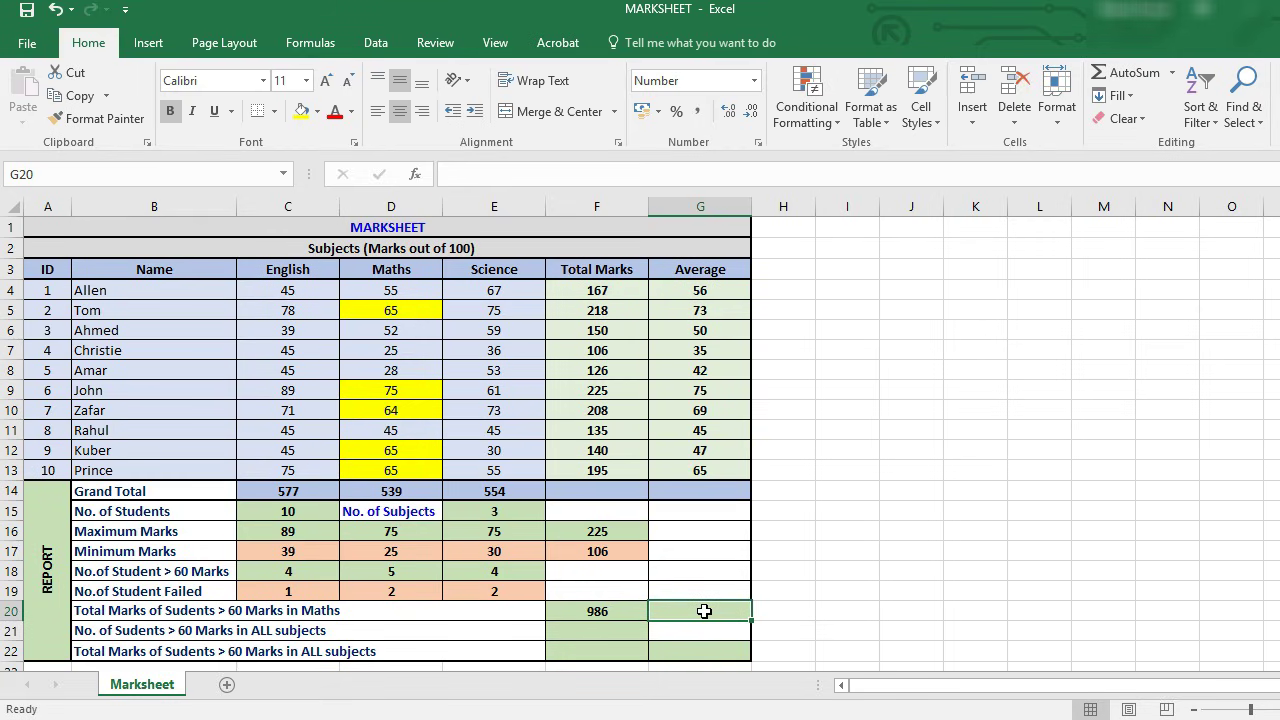
text(=AVE)
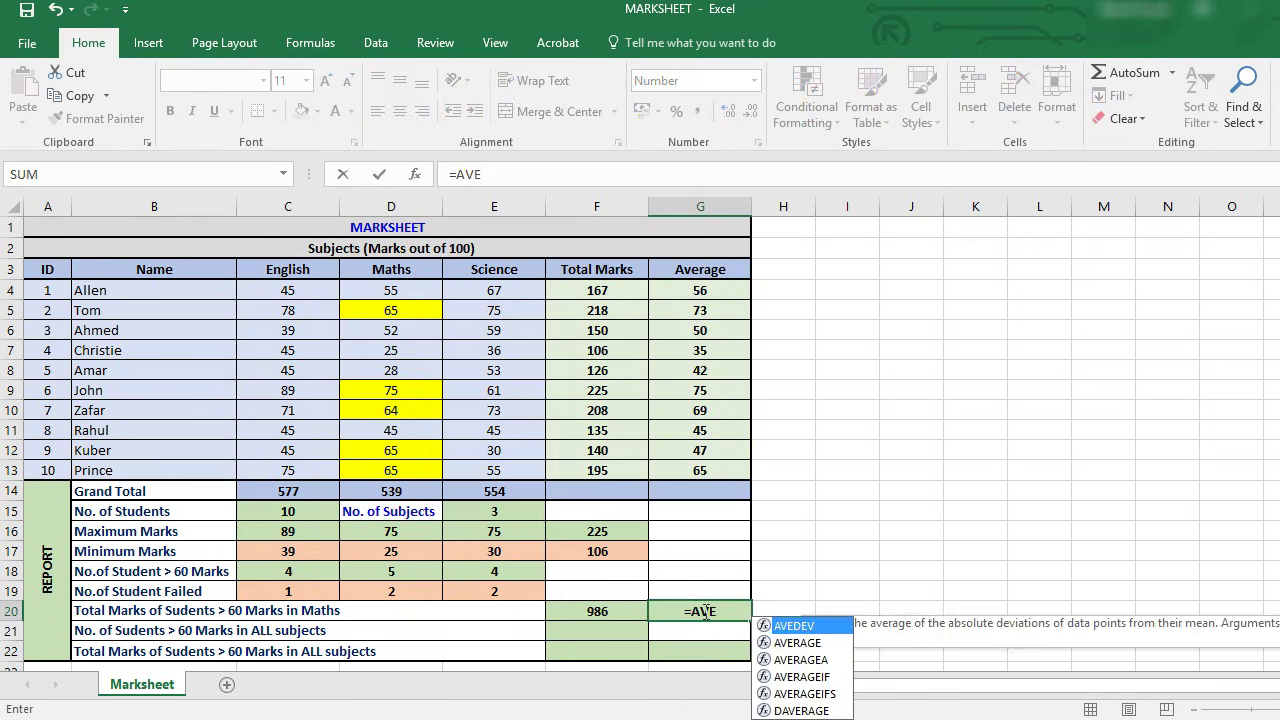
text(RA)
key(BackSpace)
text(RAGEIFS)
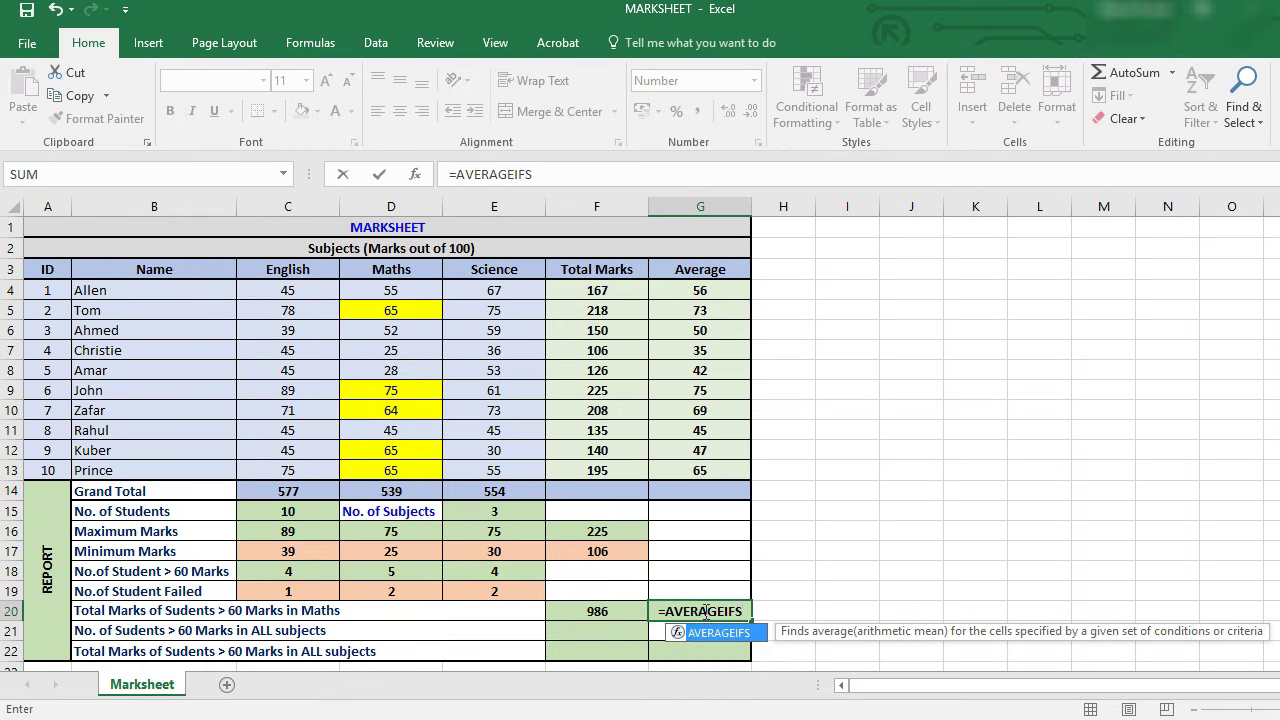
text(()
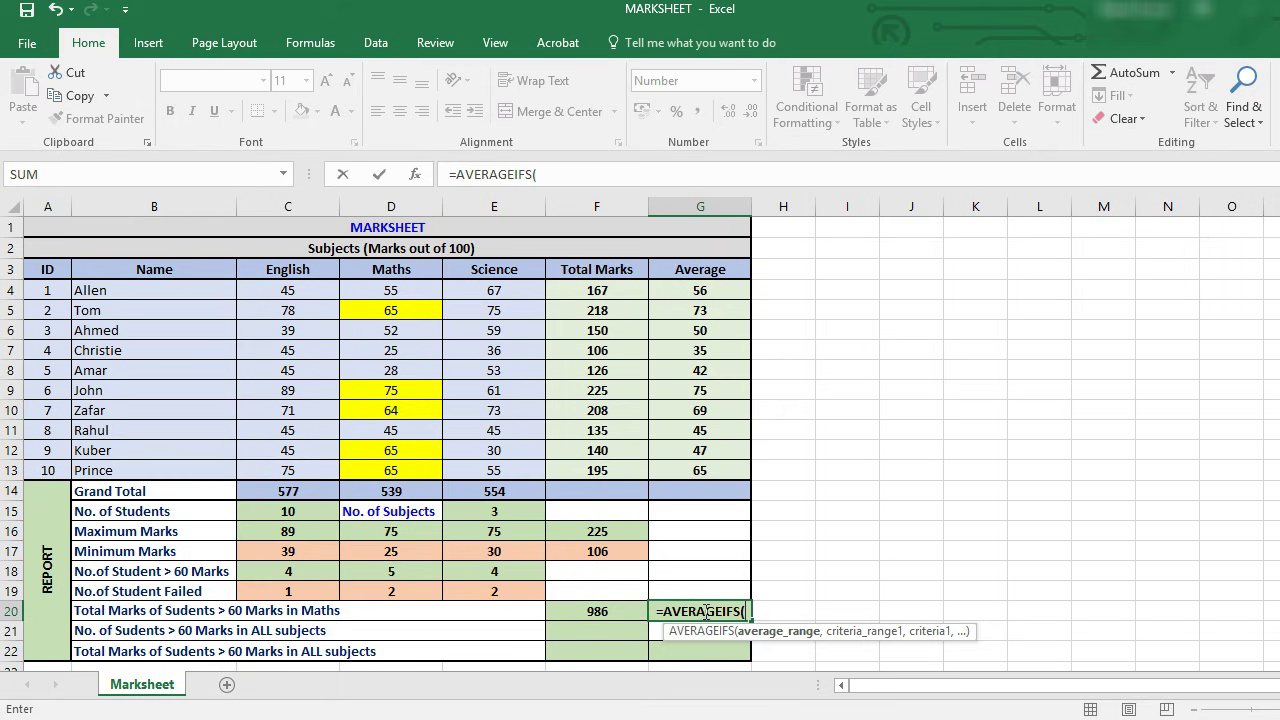
click(415, 174)
mouse_move(831, 230)
mouse_down()
mouse_move(850, 229)
mouse_move(831, 236)
mouse_up()
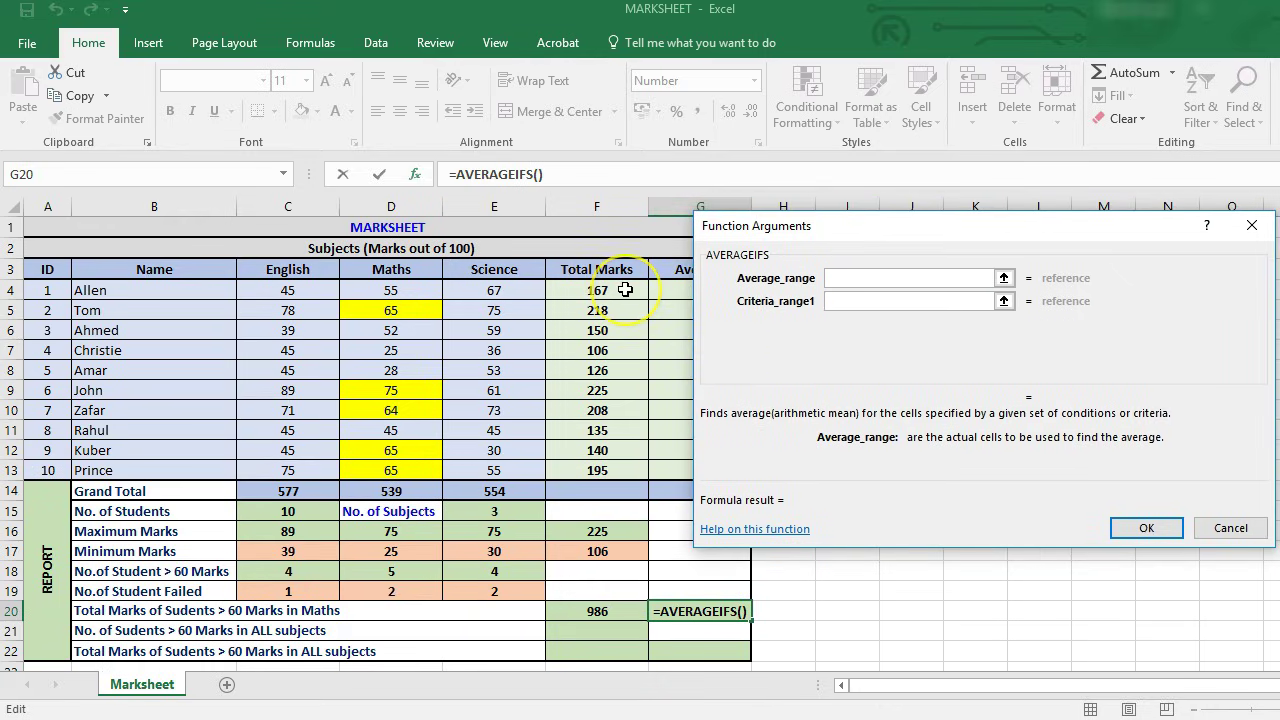
drag(625, 289, 626, 468)
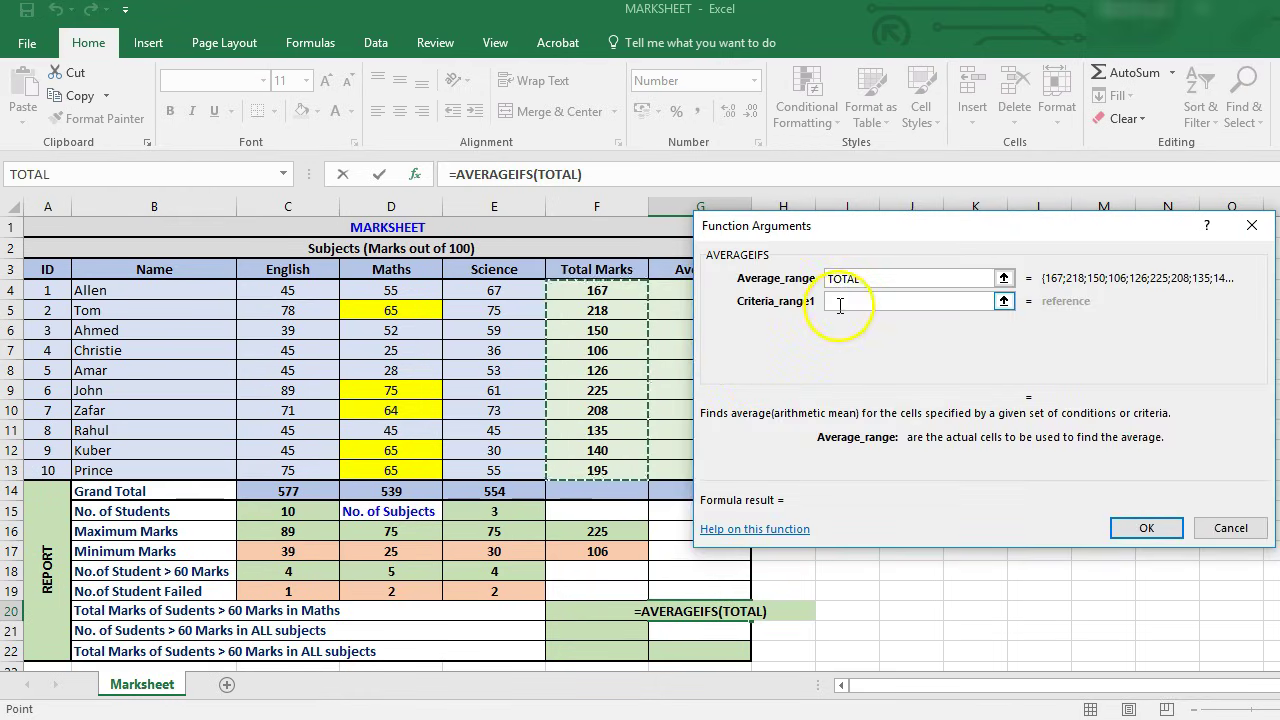
- Complete the G20 AVERAGEIFS formula with the Maths marks D4:D13 as criteria range and >60 as the criteria
click(838, 301)
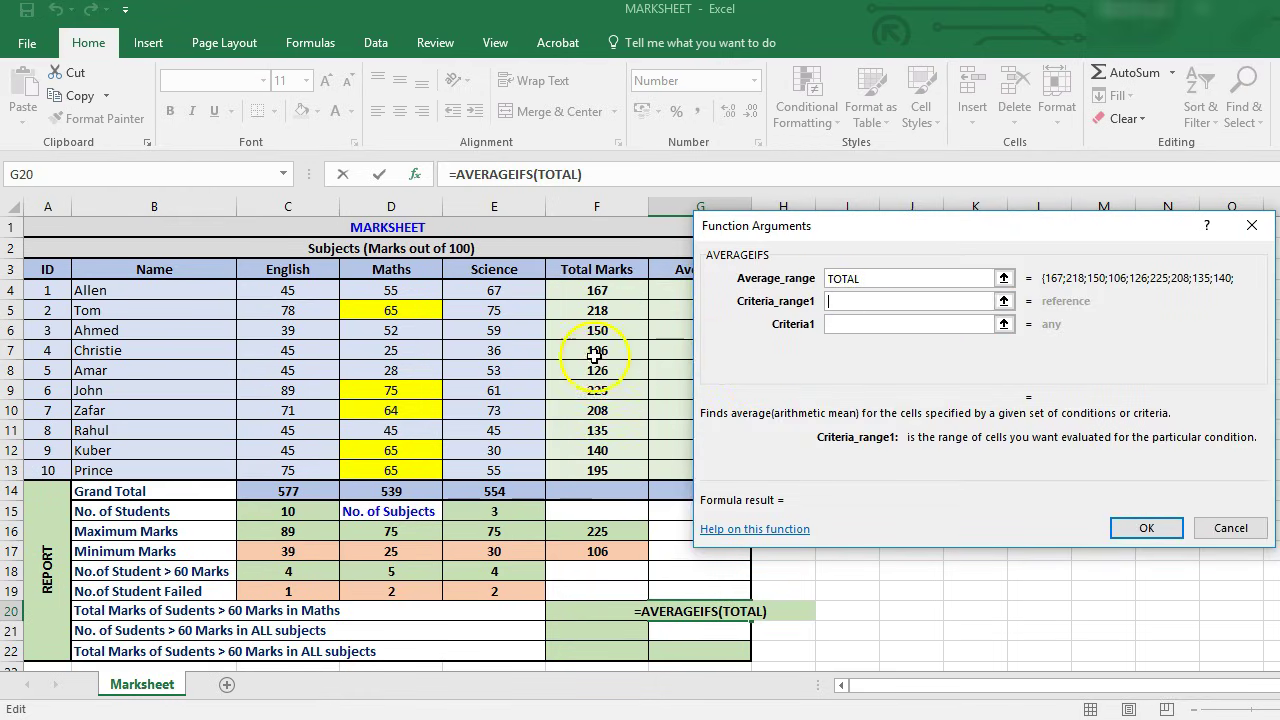
drag(415, 291, 414, 468)
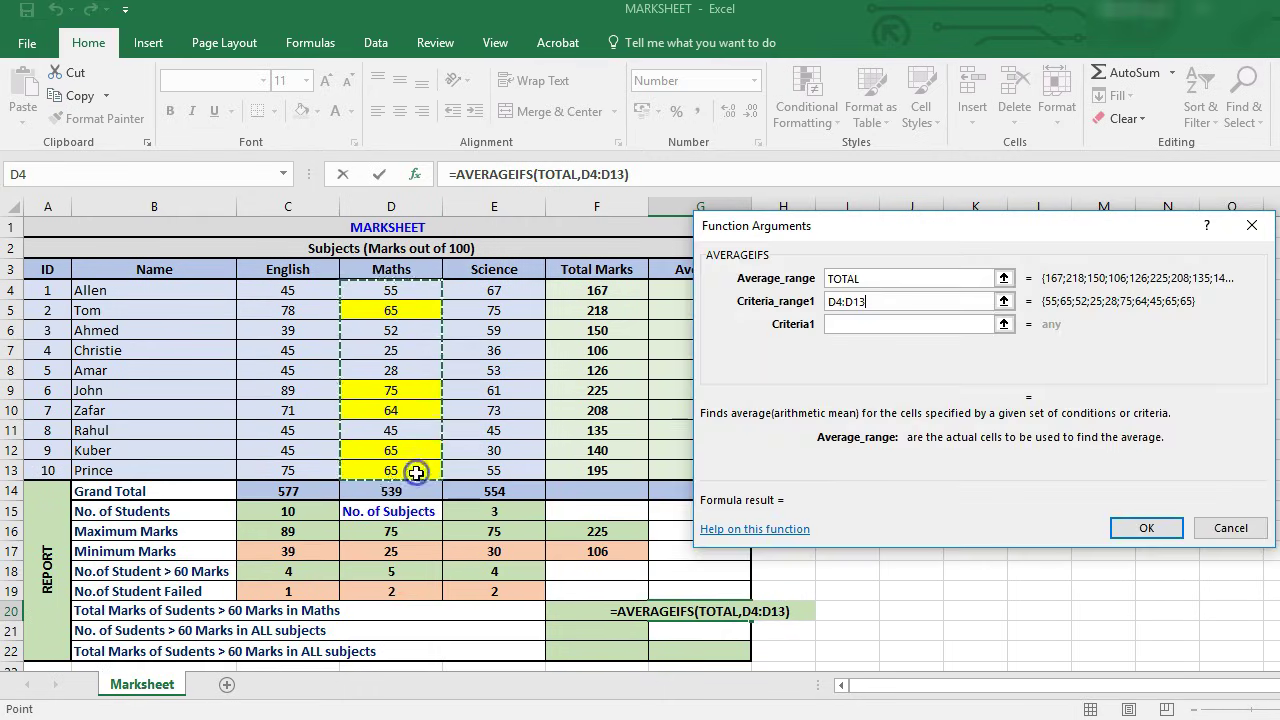
click(857, 327)
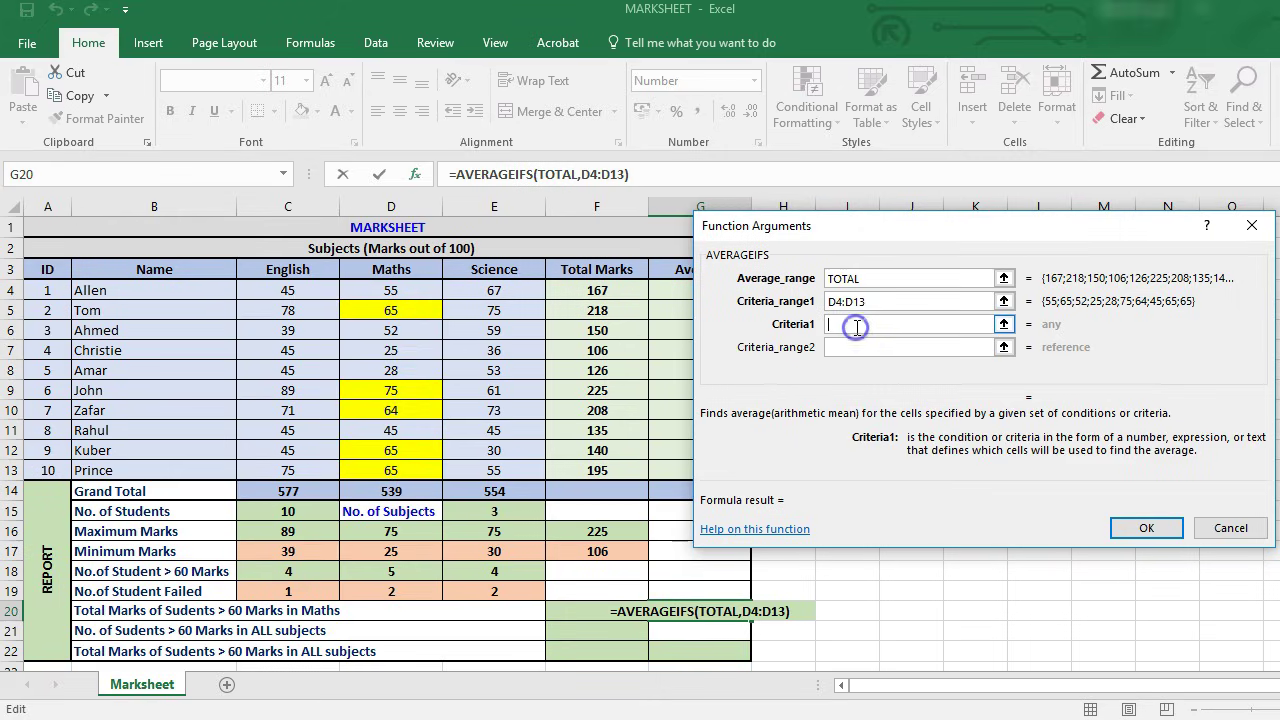
text(>60)
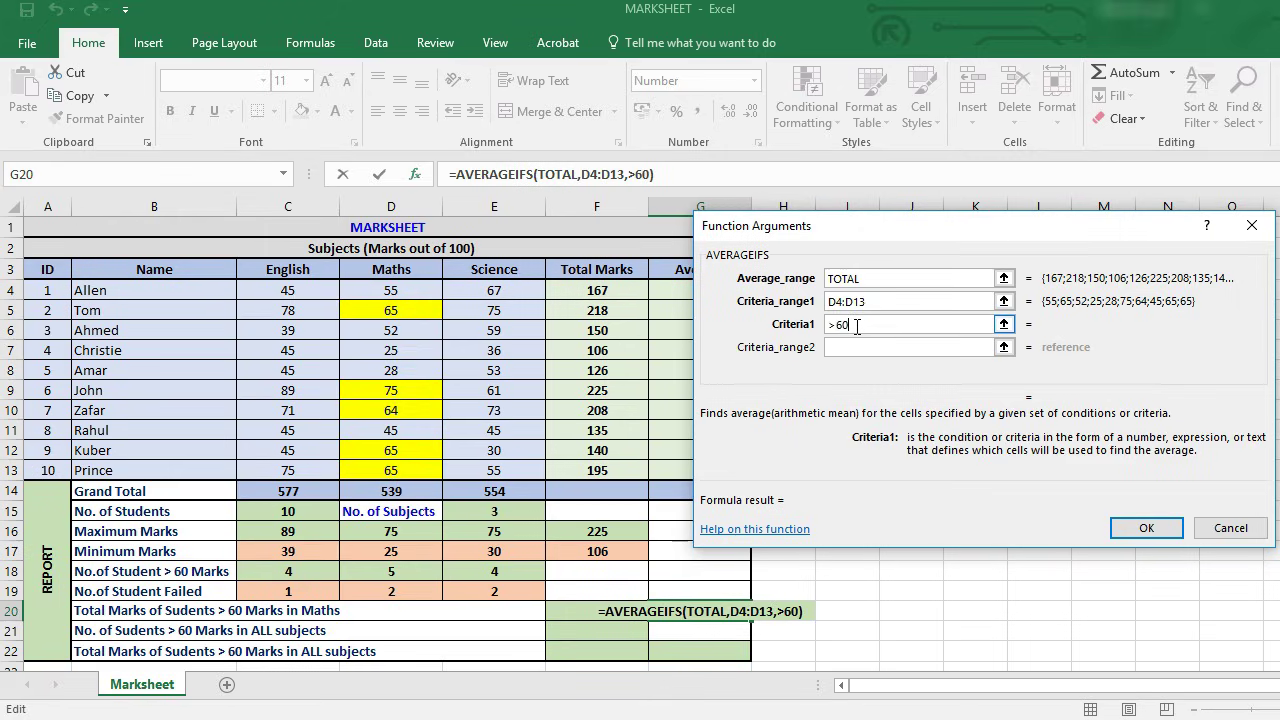
click(1154, 530)
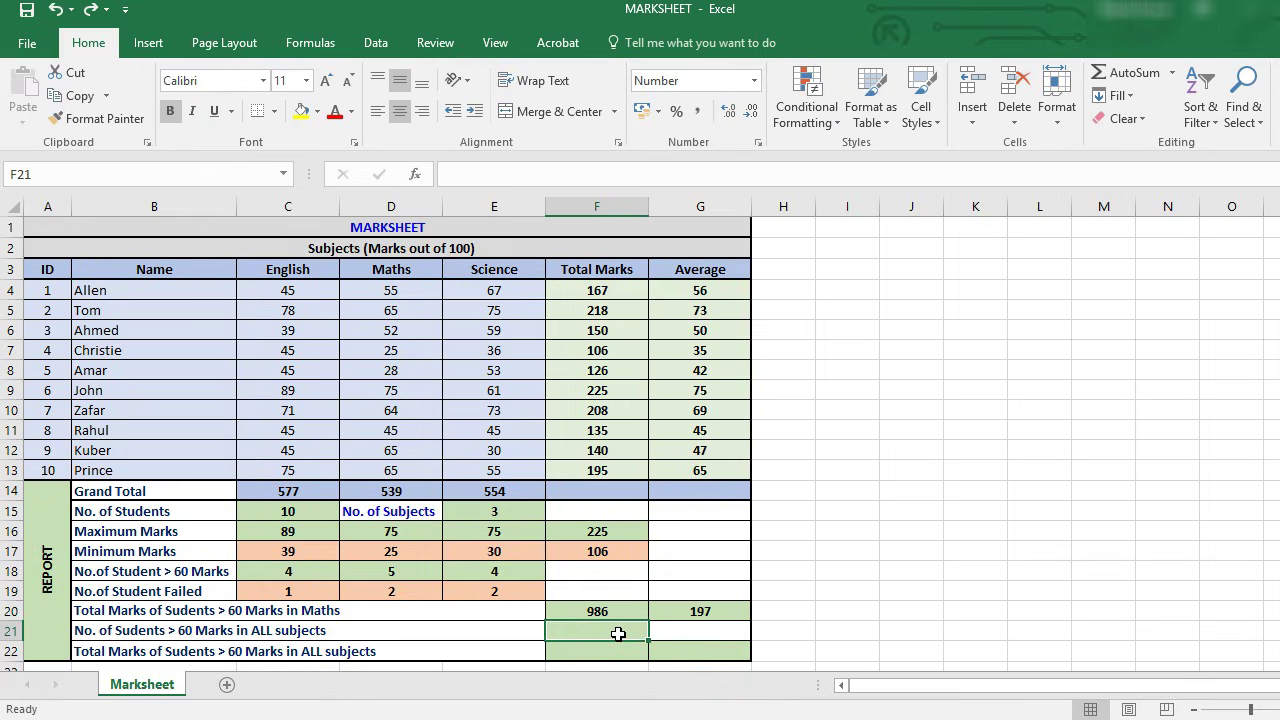
- Begin a COUNTIFS formula in F21 with the English marks C4:C13 as the first criteria range and >60 as its criteria
click(618, 633)
text(=COUNT)
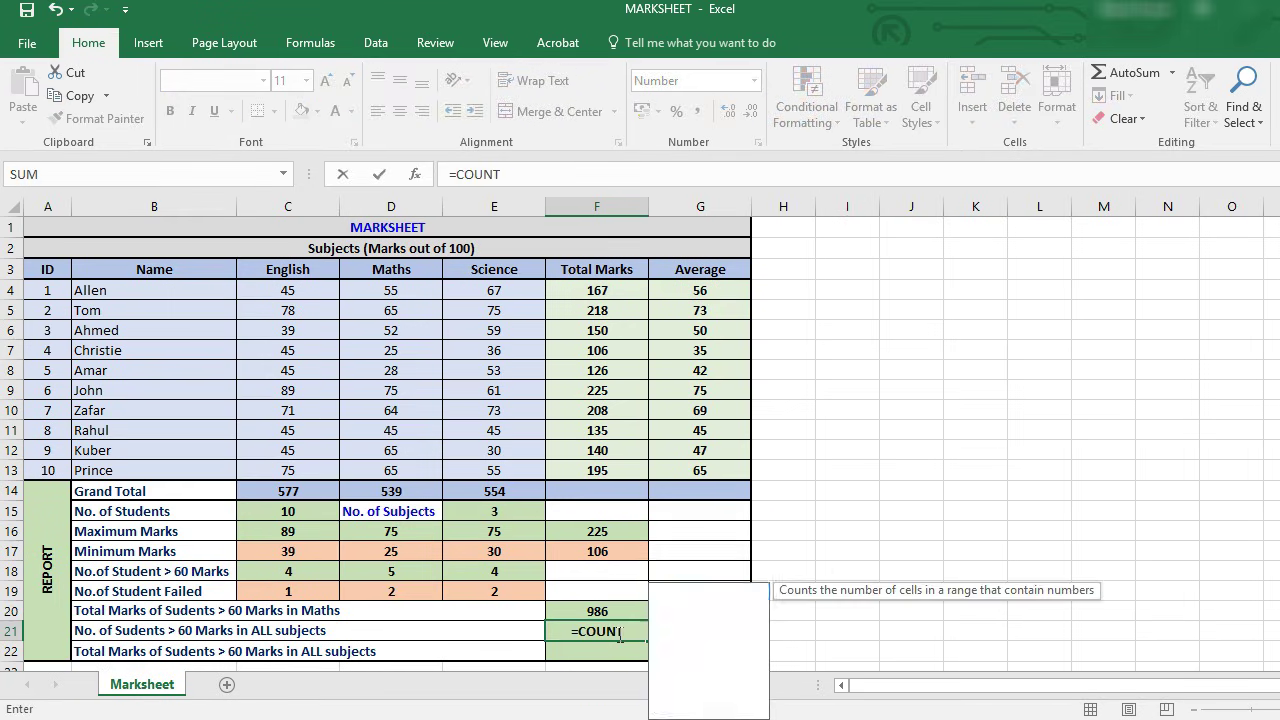
text(IFS()
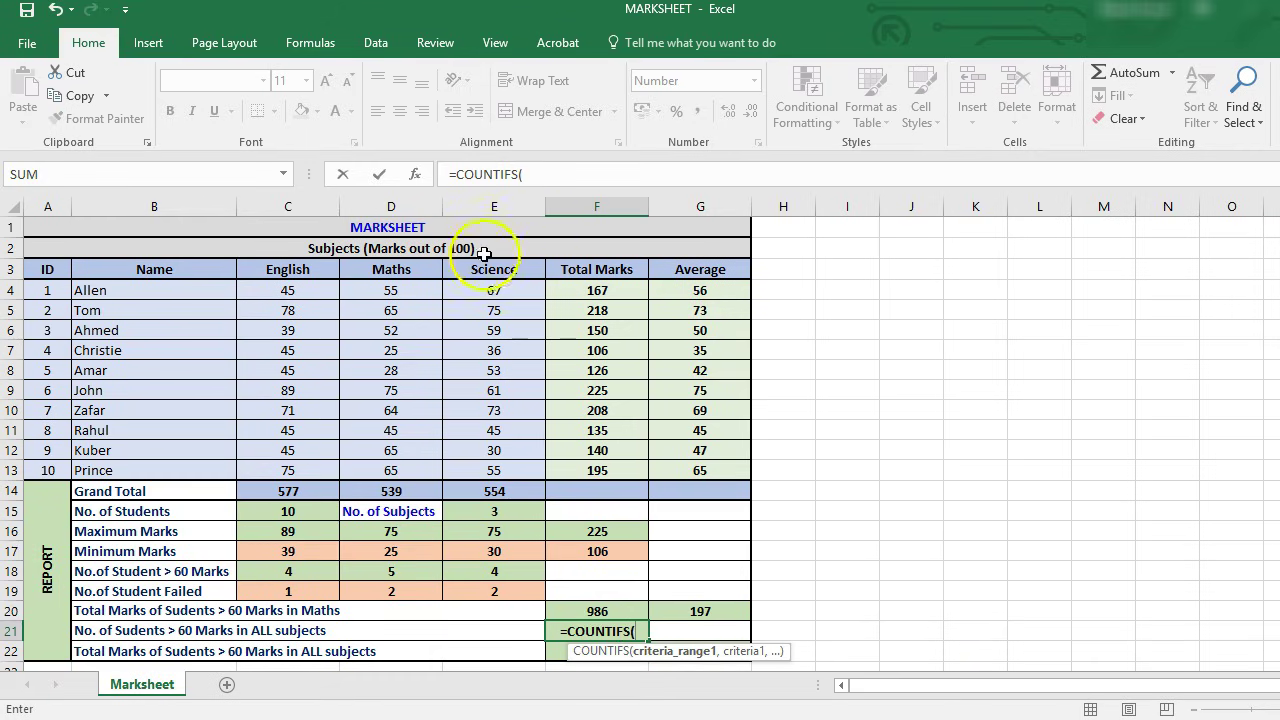
click(416, 175)
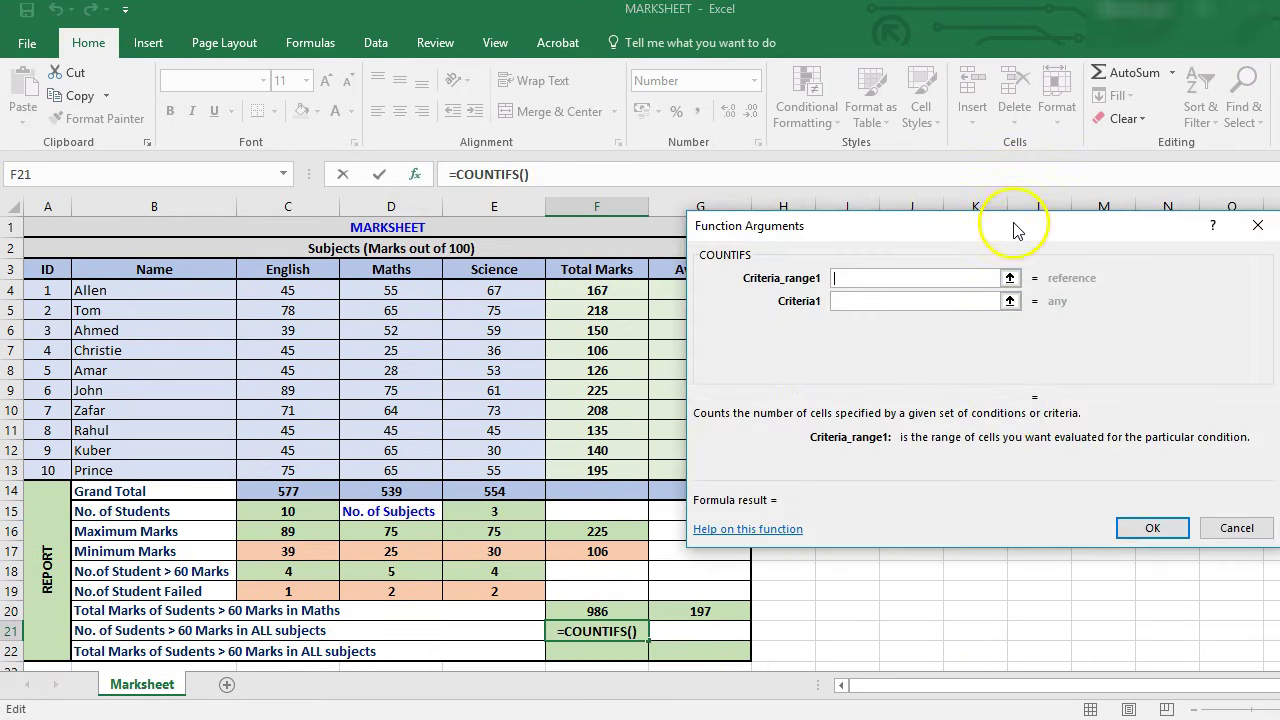
drag(1017, 229, 1013, 233)
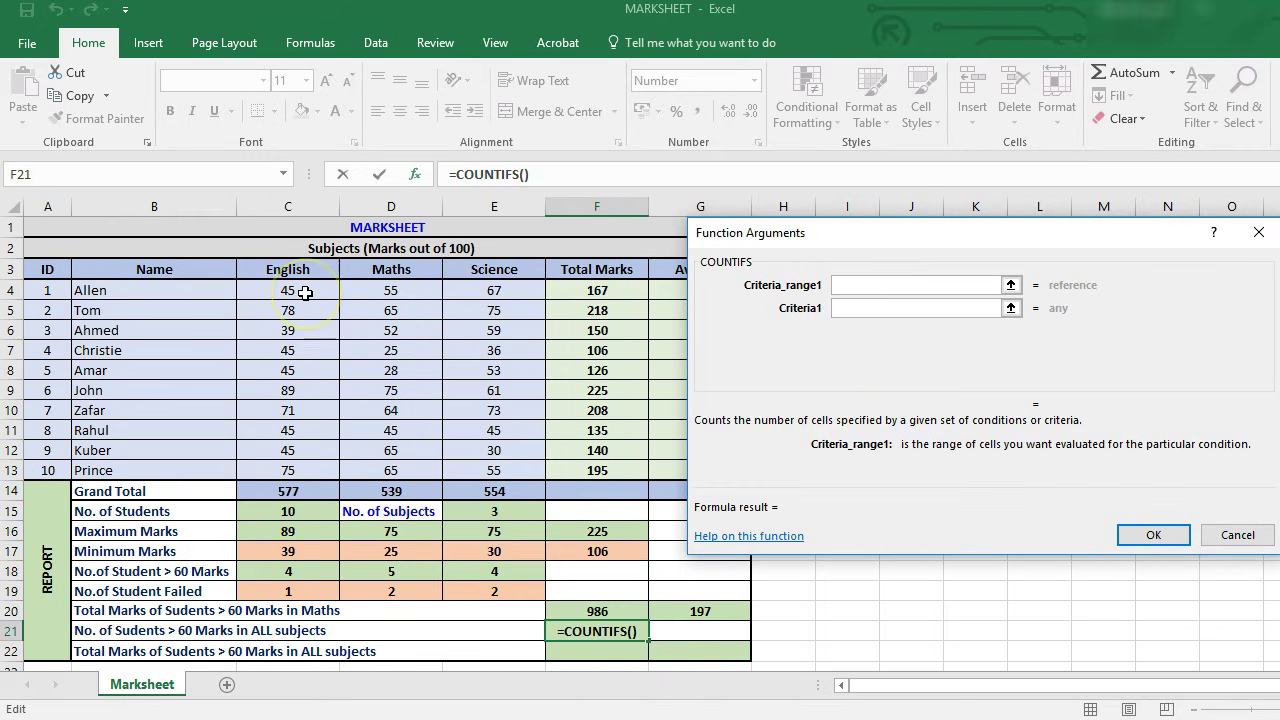
drag(305, 292, 304, 469)
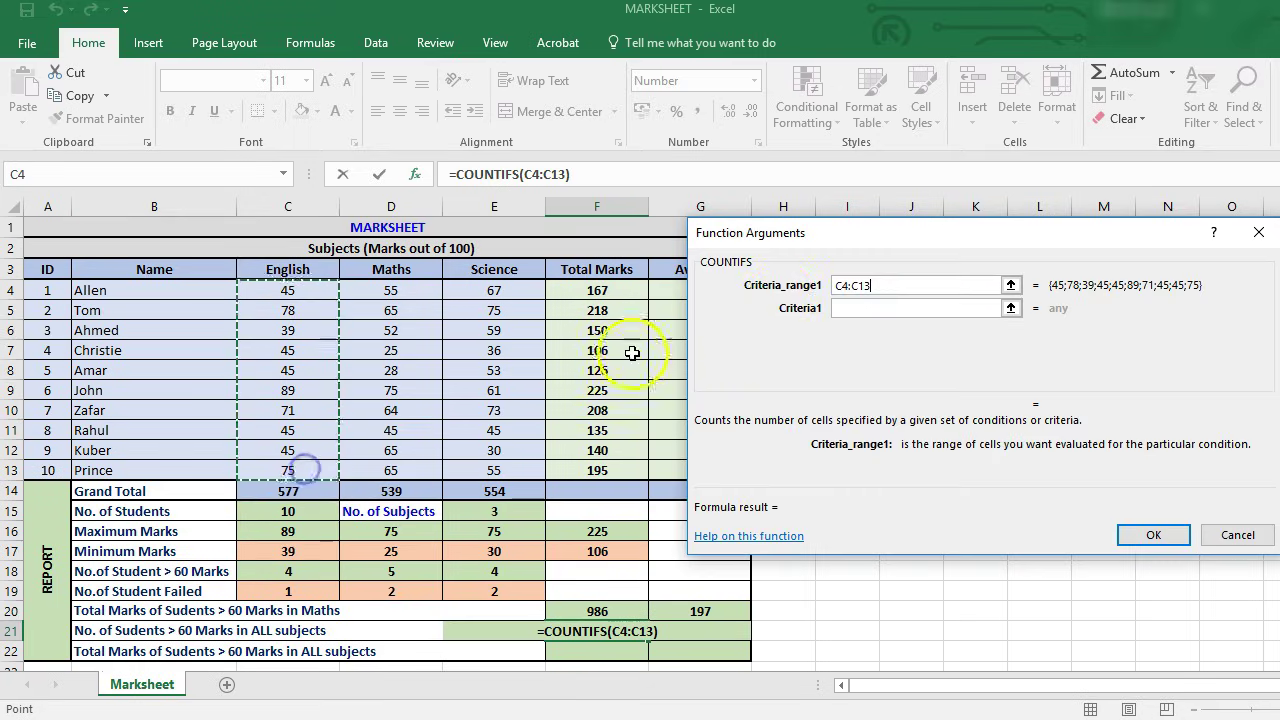
click(863, 308)
text(>60)
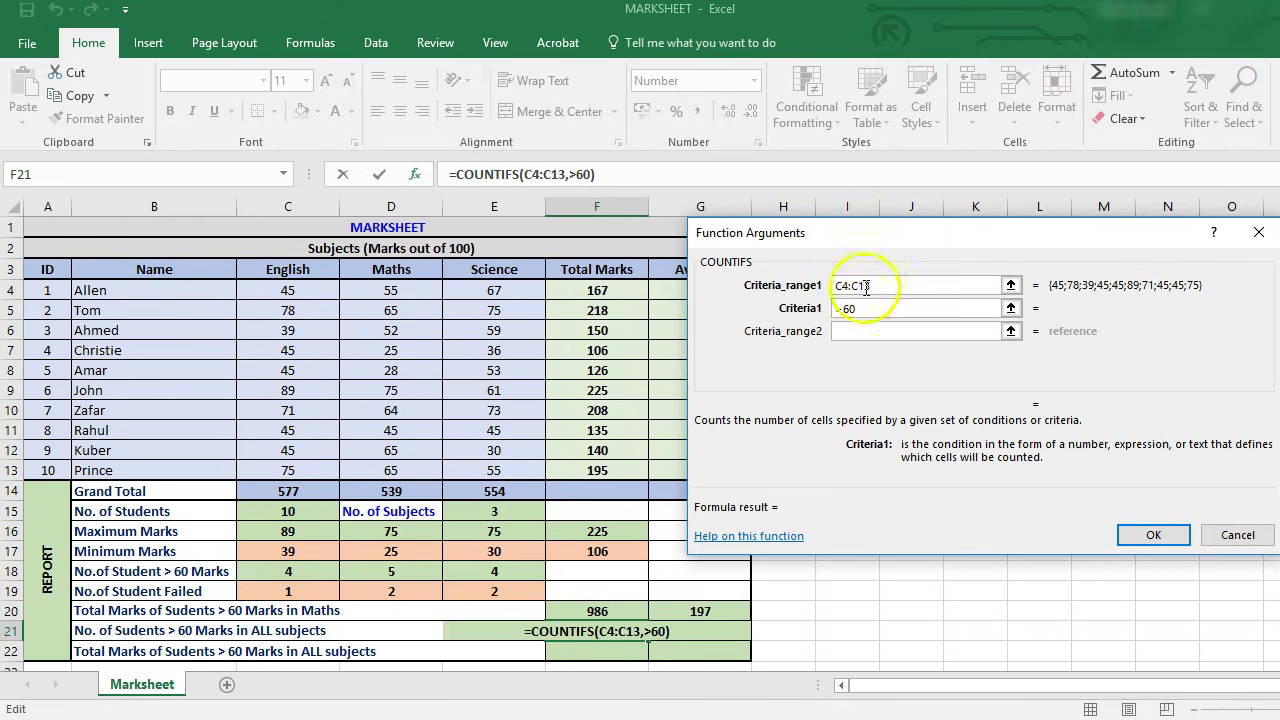
- Add the Maths marks D4:D13 as the second COUNTIFS criteria range with >60 as its criteria
click(856, 332)
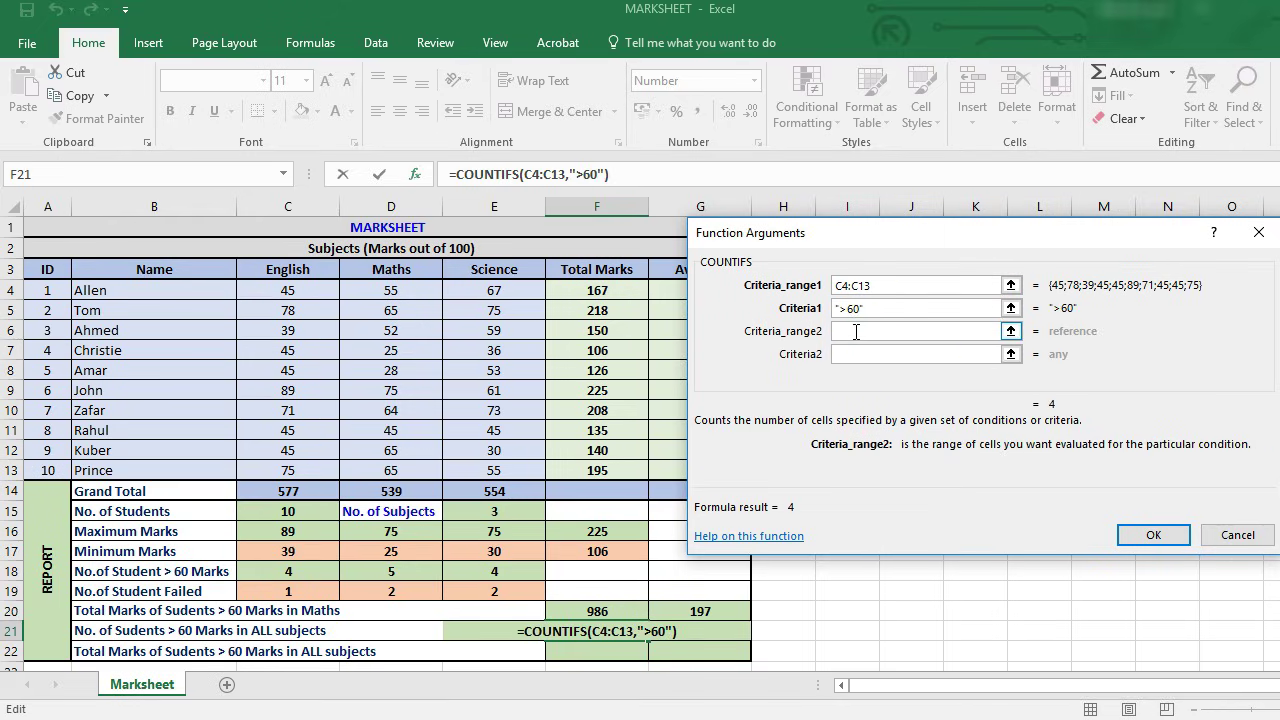
drag(388, 289, 396, 474)
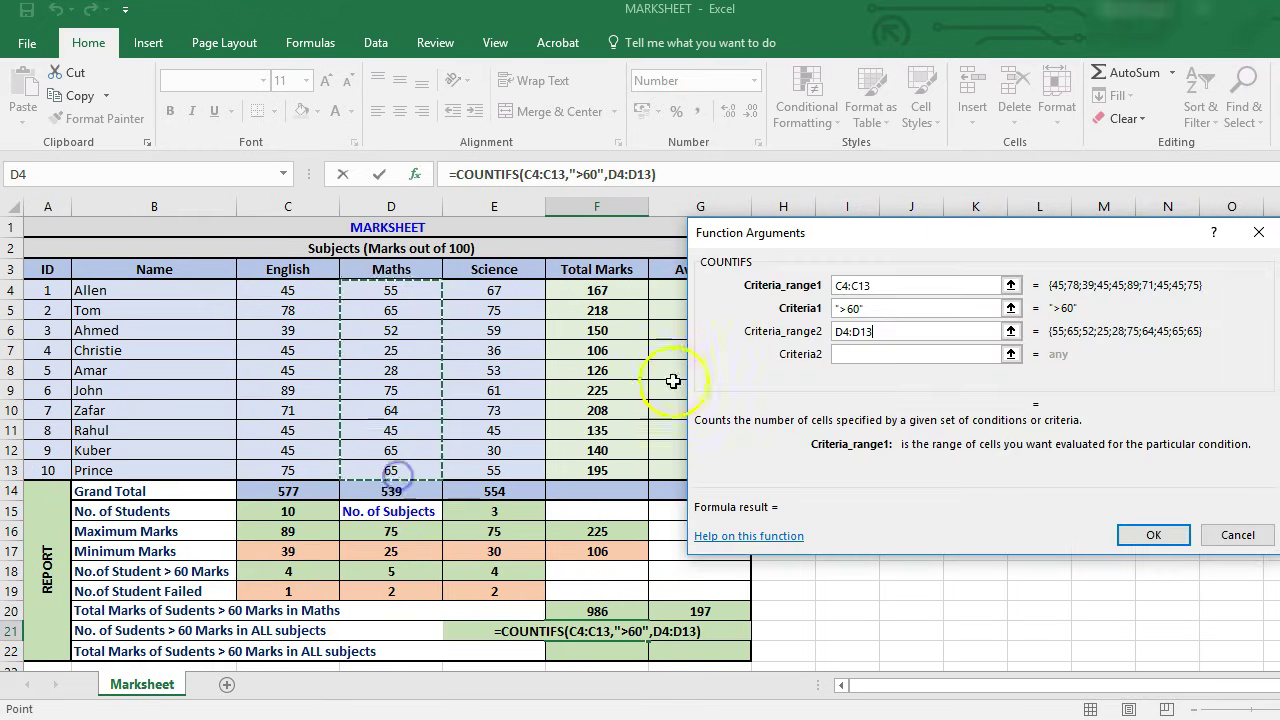
click(895, 352)
text(>60)
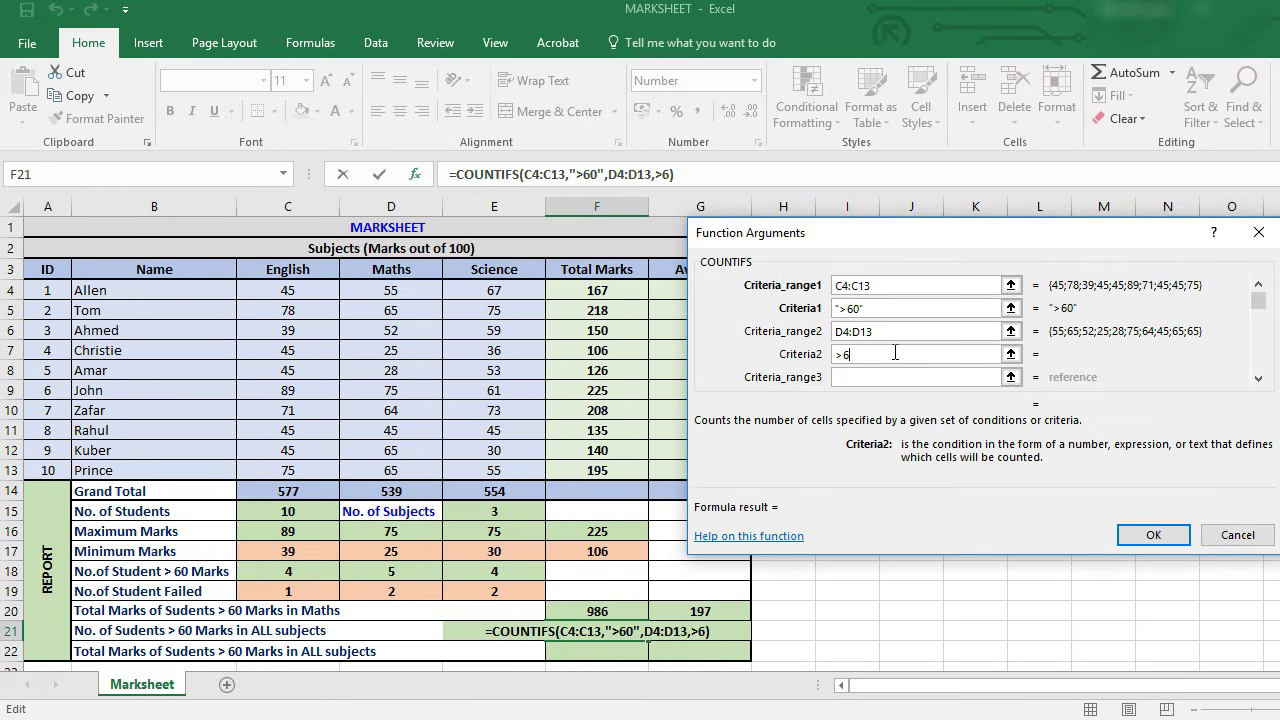
- Add the Science marks E4:E13 as the third COUNTIFS criteria range with >60 as its criteria
click(880, 376)
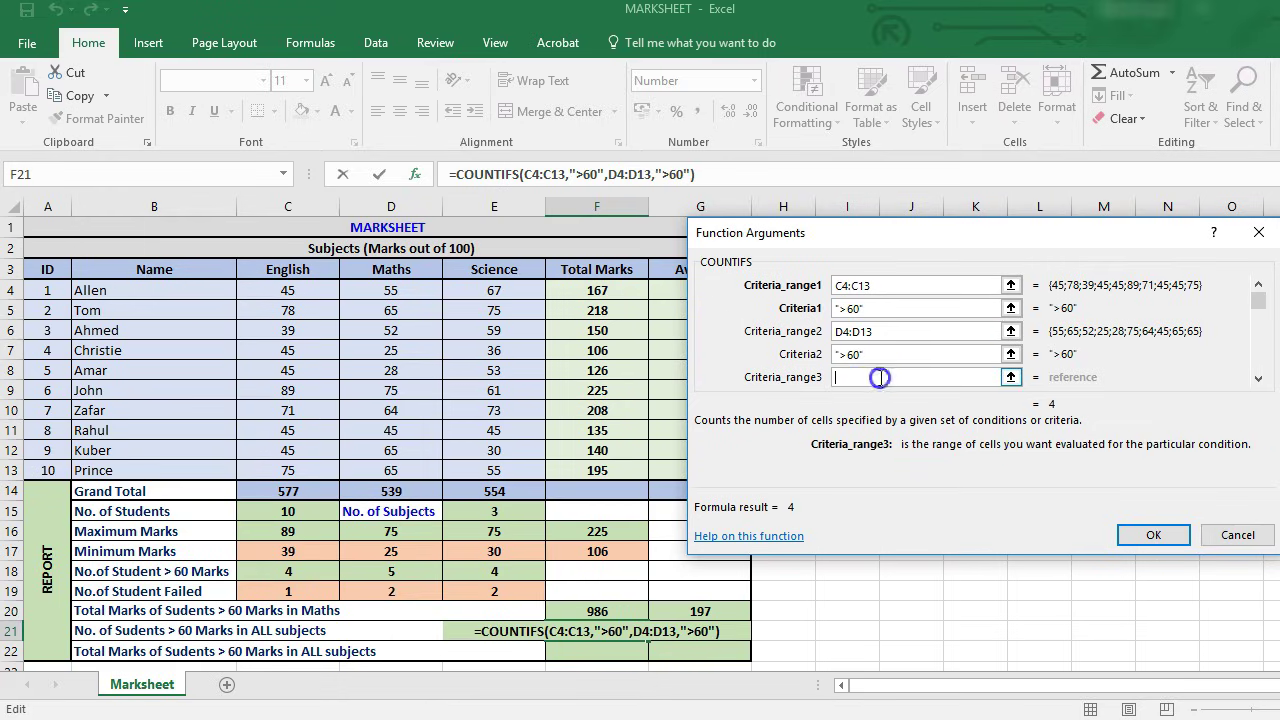
click(508, 287)
drag(508, 287, 514, 468)
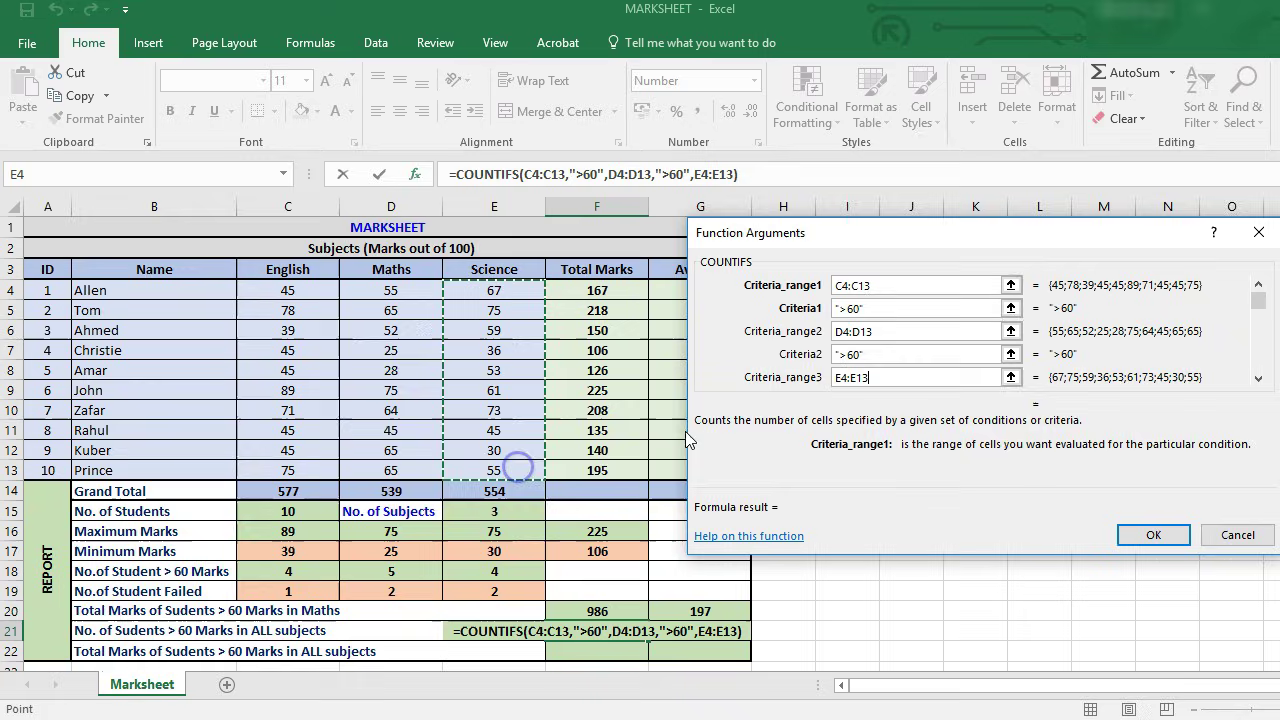
click(1258, 378)
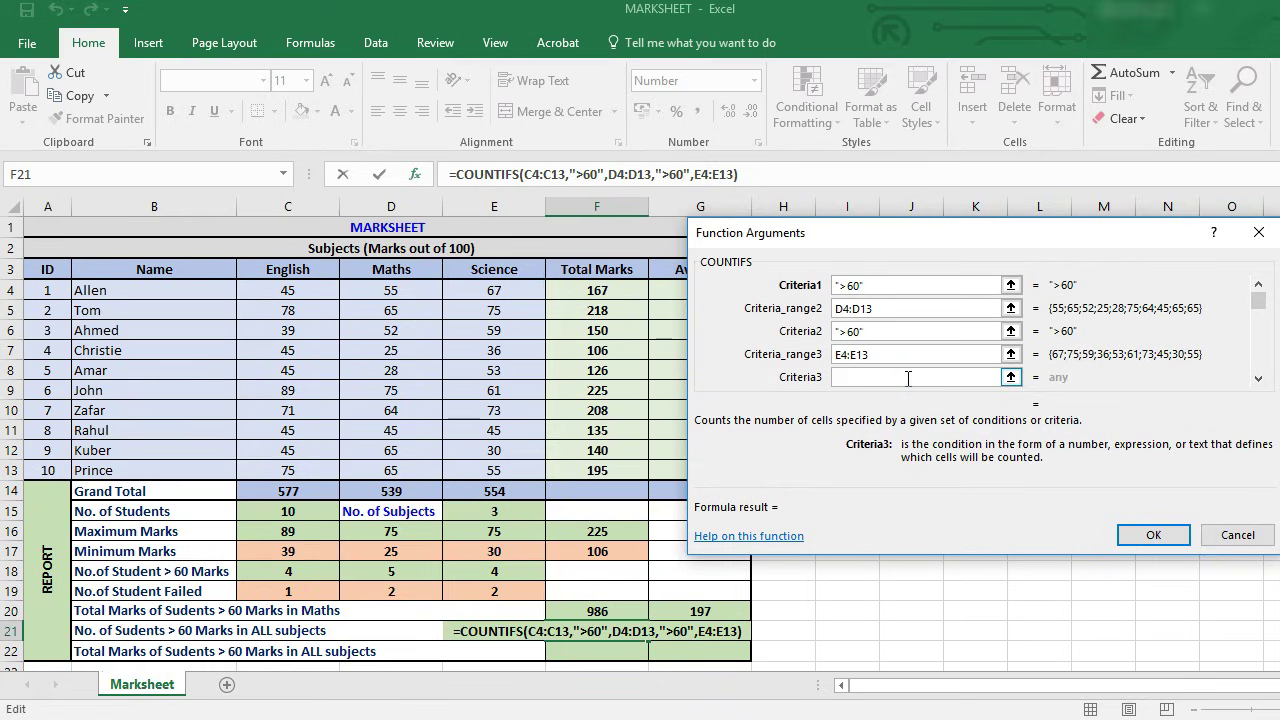
text(>60)
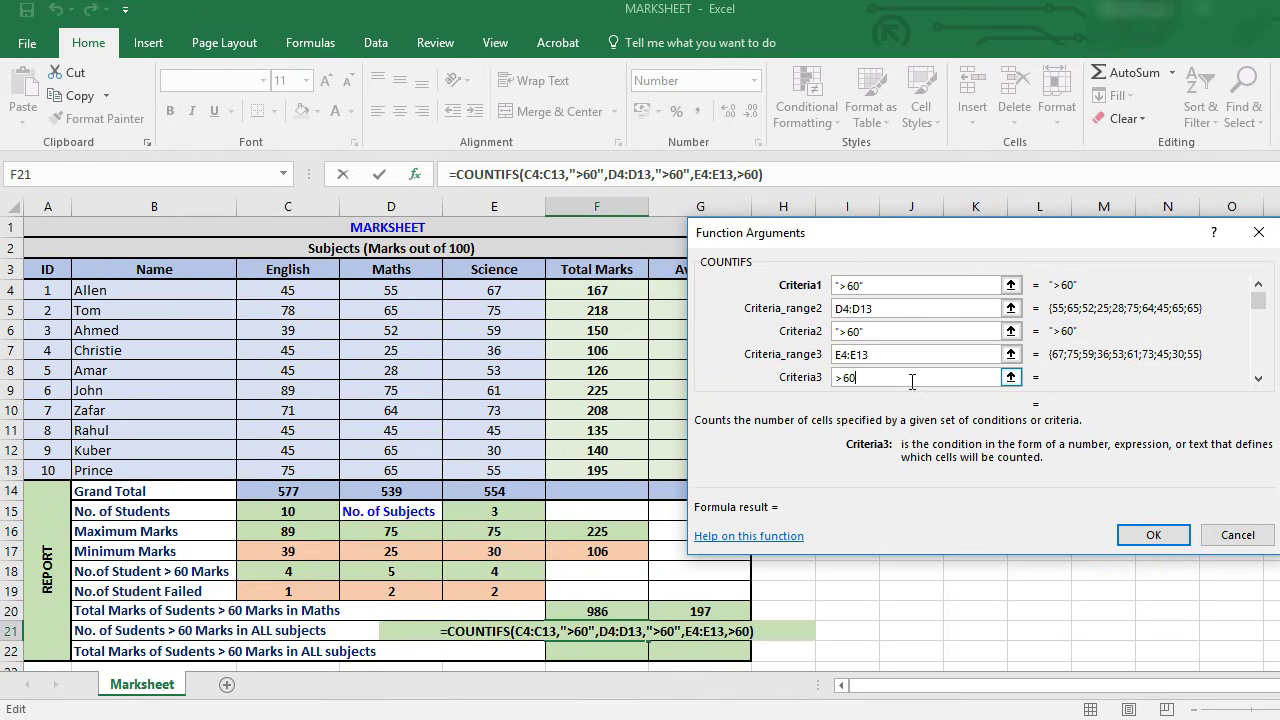
- Review the three criteria pairs of the COUNTIFS function and enter the formula in F21
click(1261, 303)
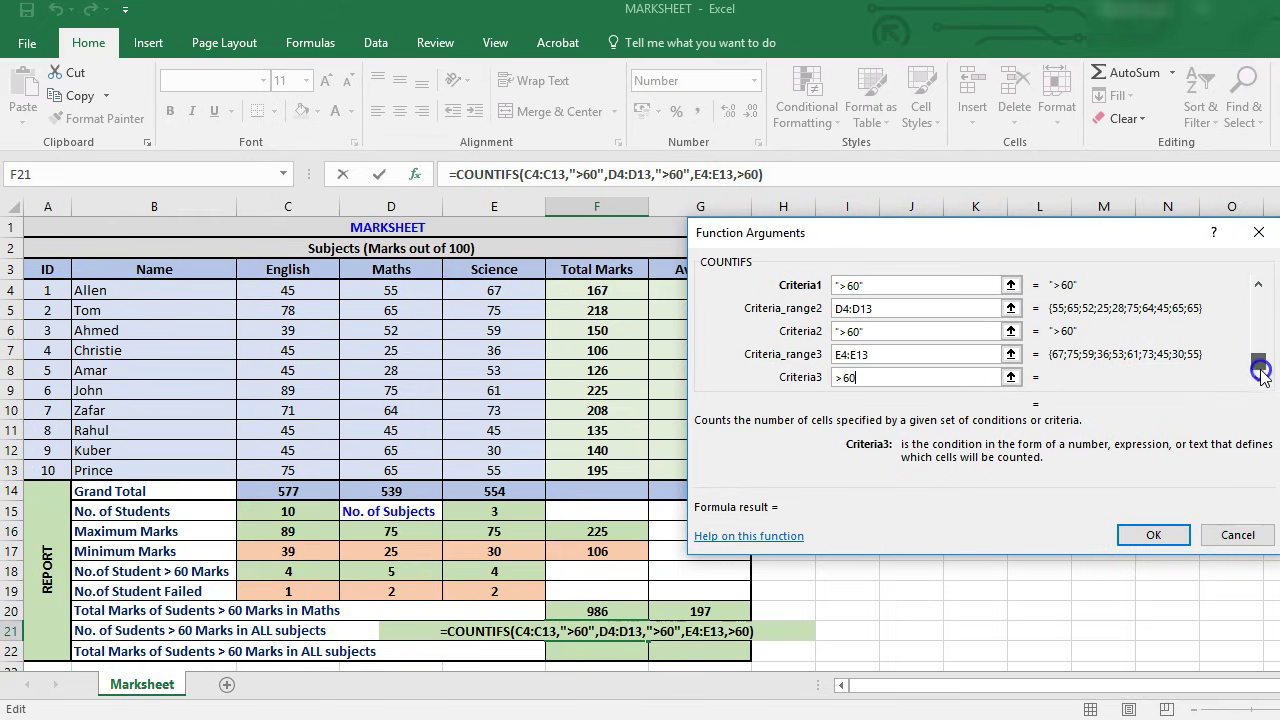
click(1259, 288)
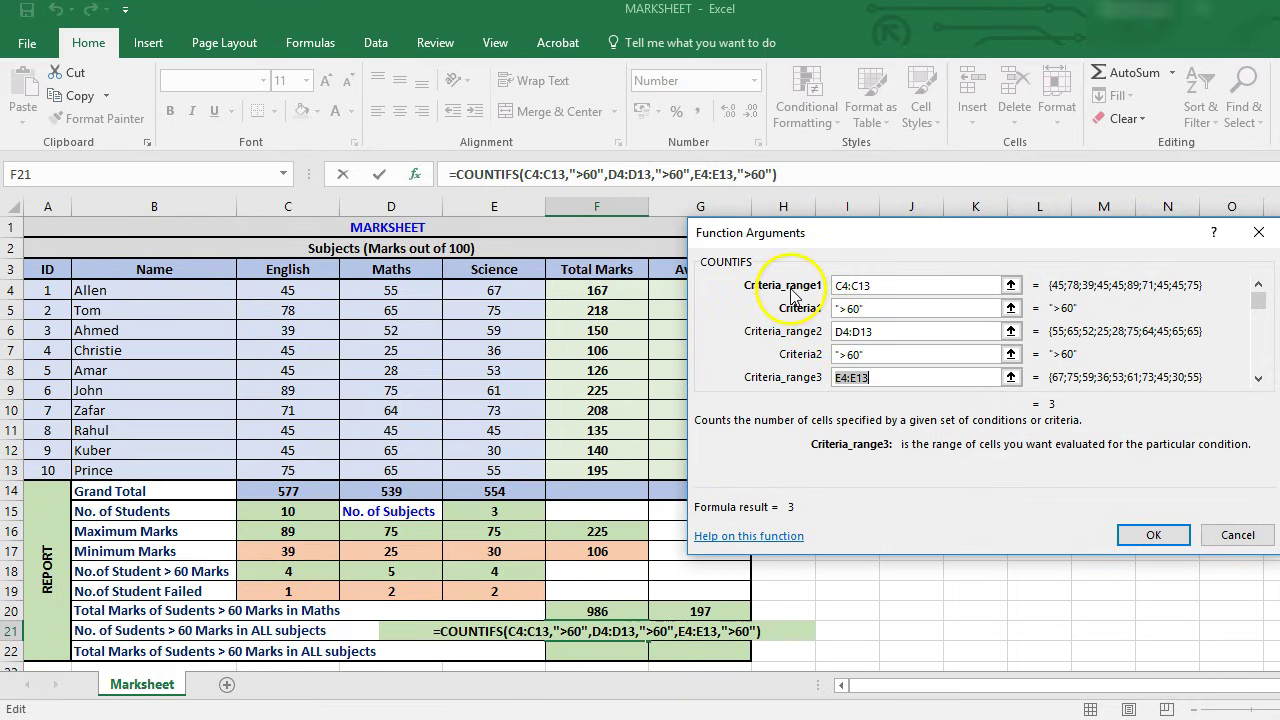
click(1259, 379)
click(1259, 379)
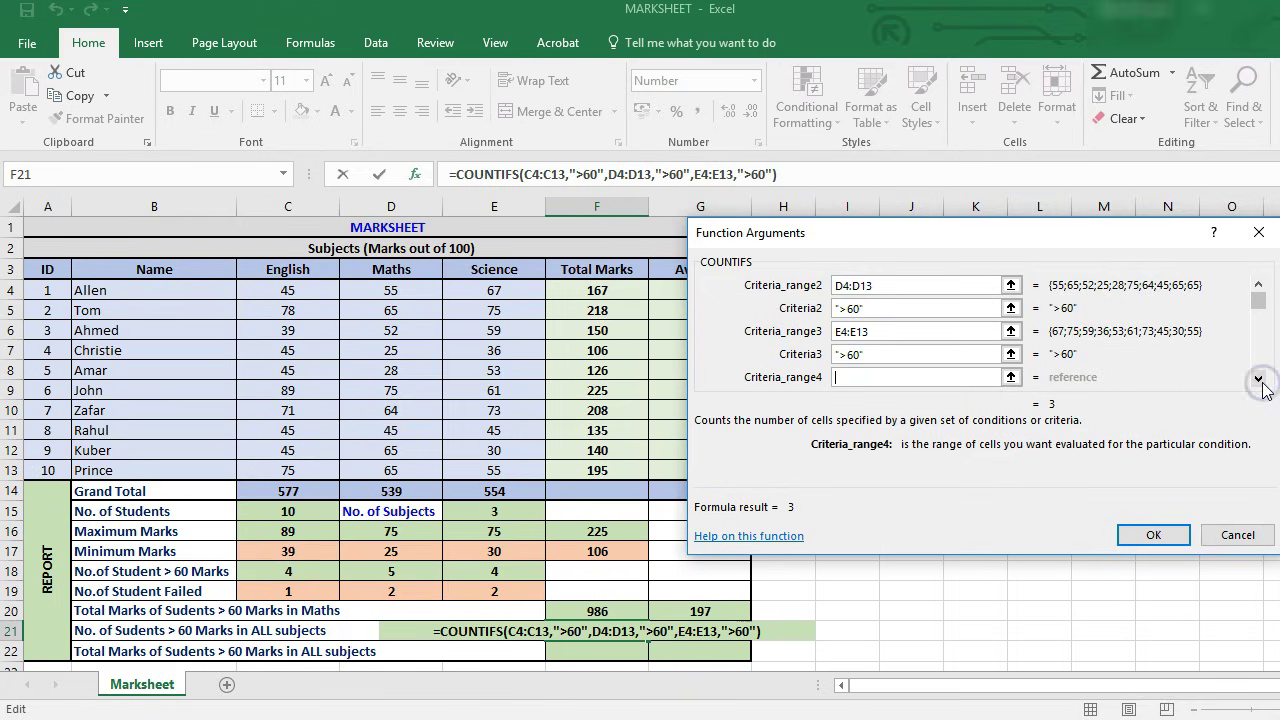
click(1259, 286)
click(1259, 286)
click(1159, 534)
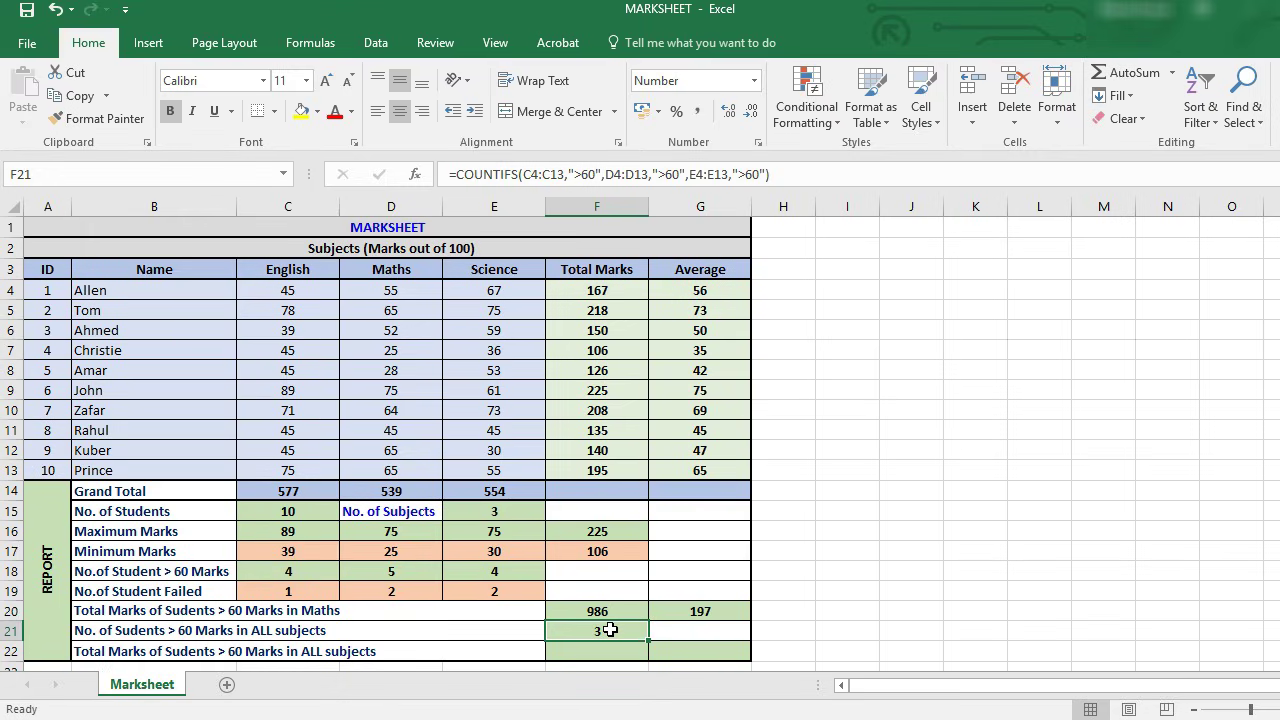
click(634, 632)
- Begin a SUMIFS formula in F22 with the total marks F4:F13 (named range TOTAL) as the sum range
click(628, 654)
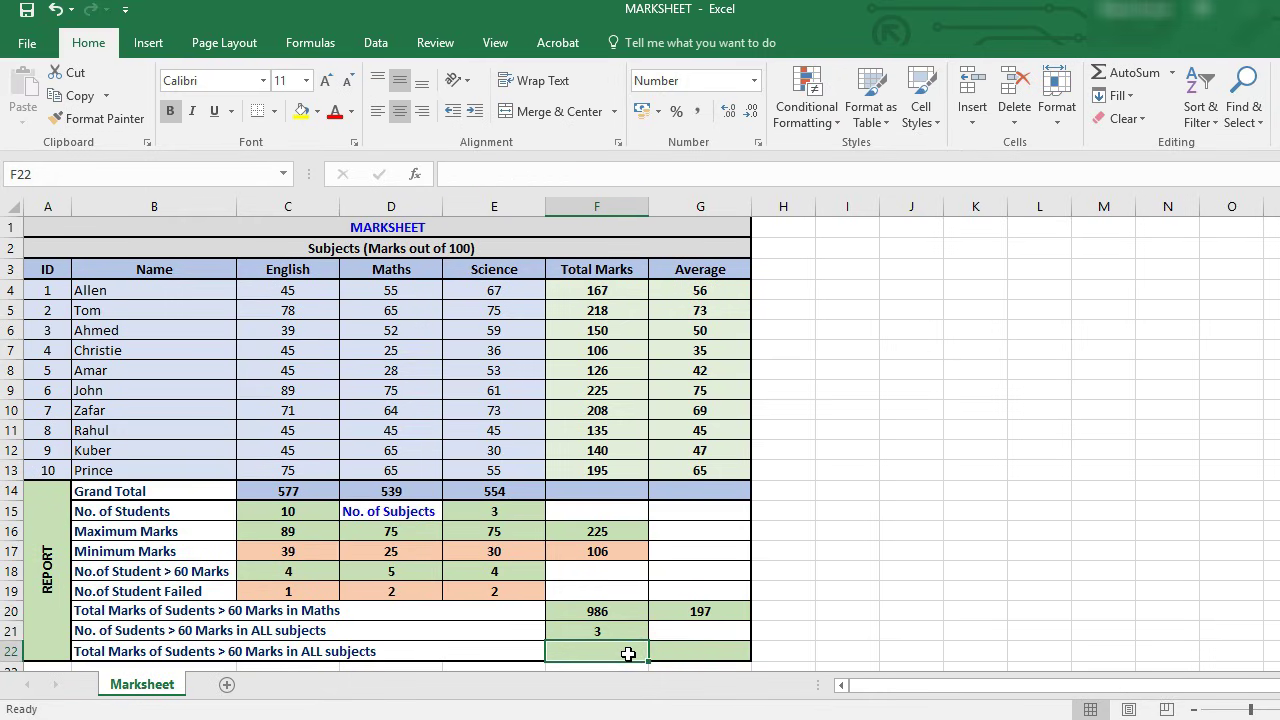
text(=SUMI)
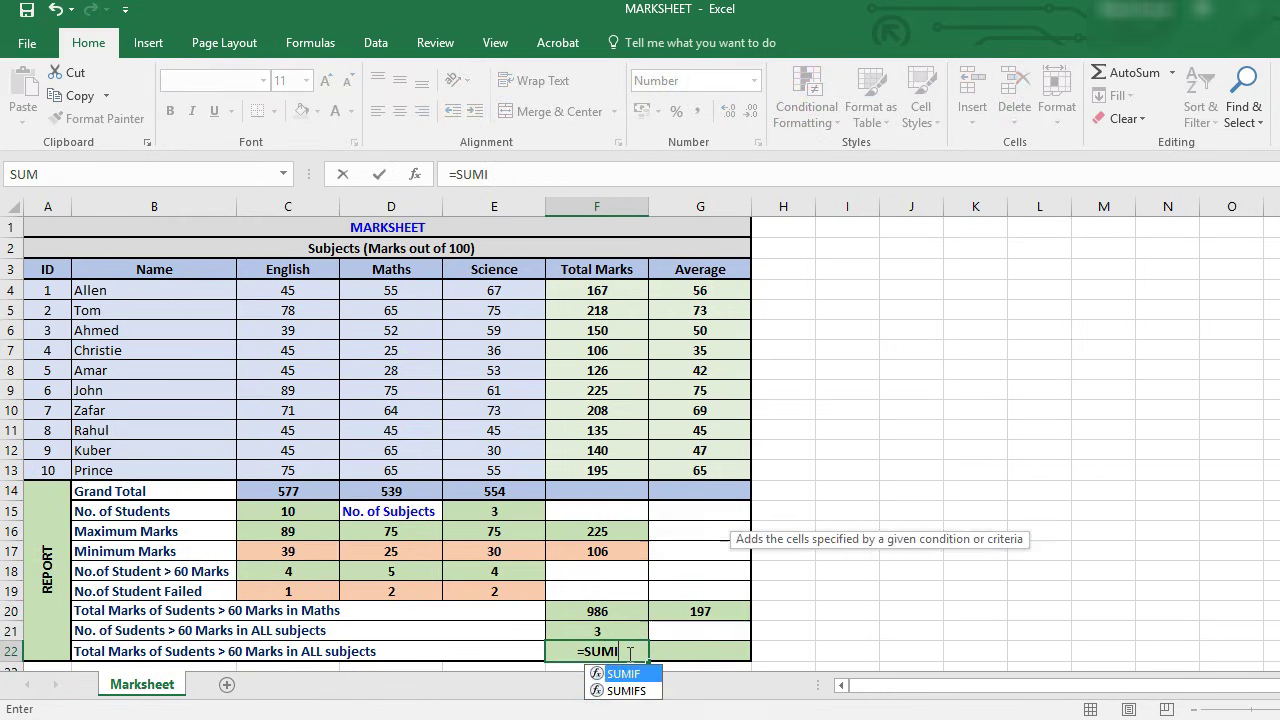
text(FS()
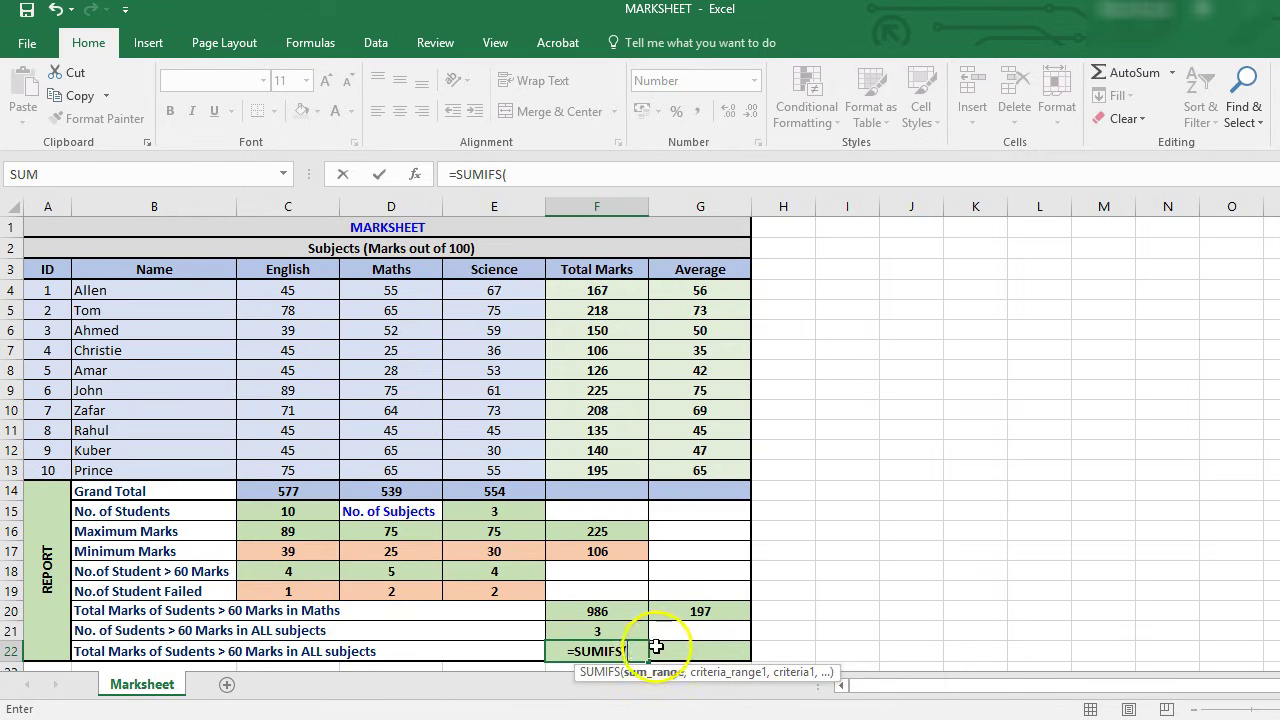
click(416, 177)
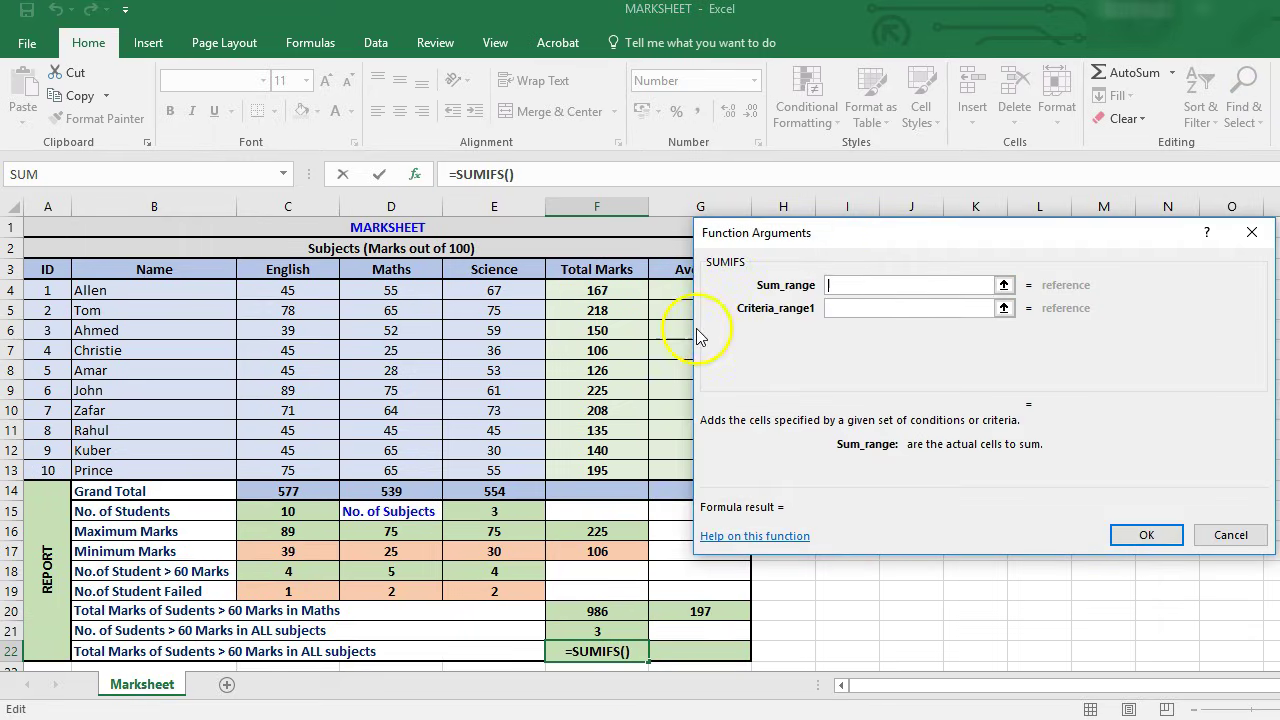
drag(617, 291, 614, 470)
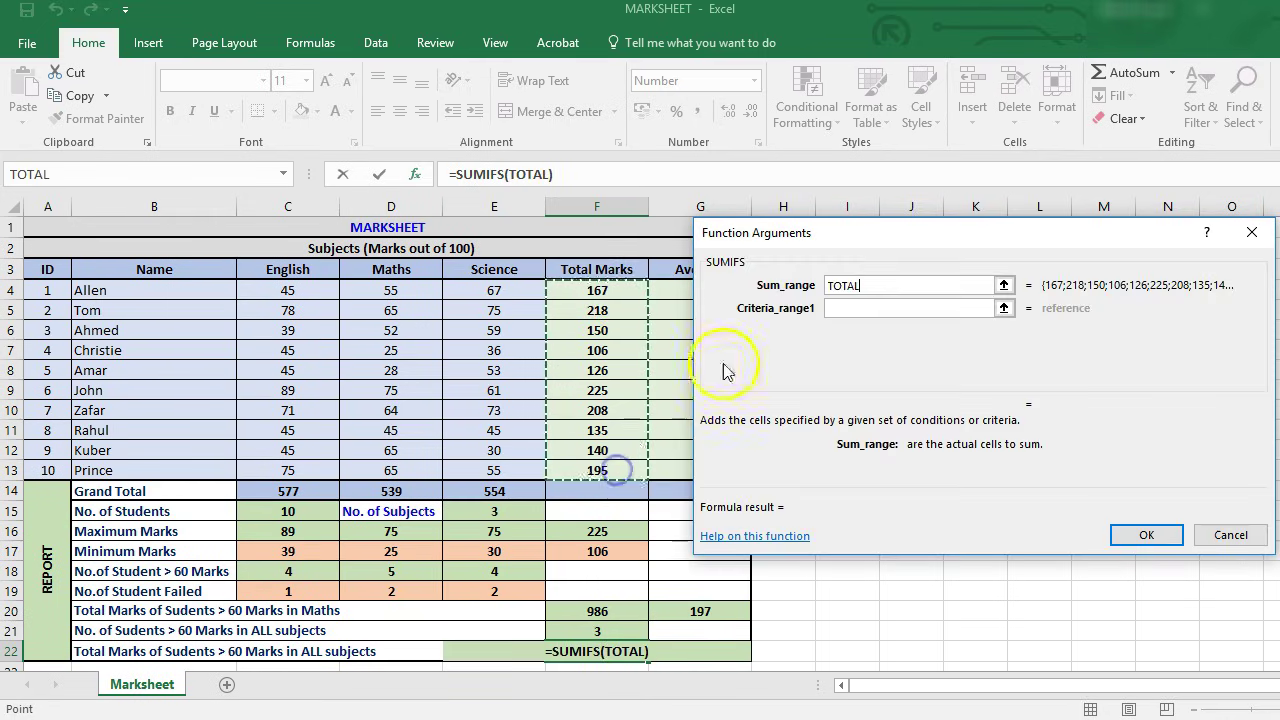
- Set the first SUMIFS criteria range to the English marks C4:C13 with >60 as its criteria
click(842, 309)
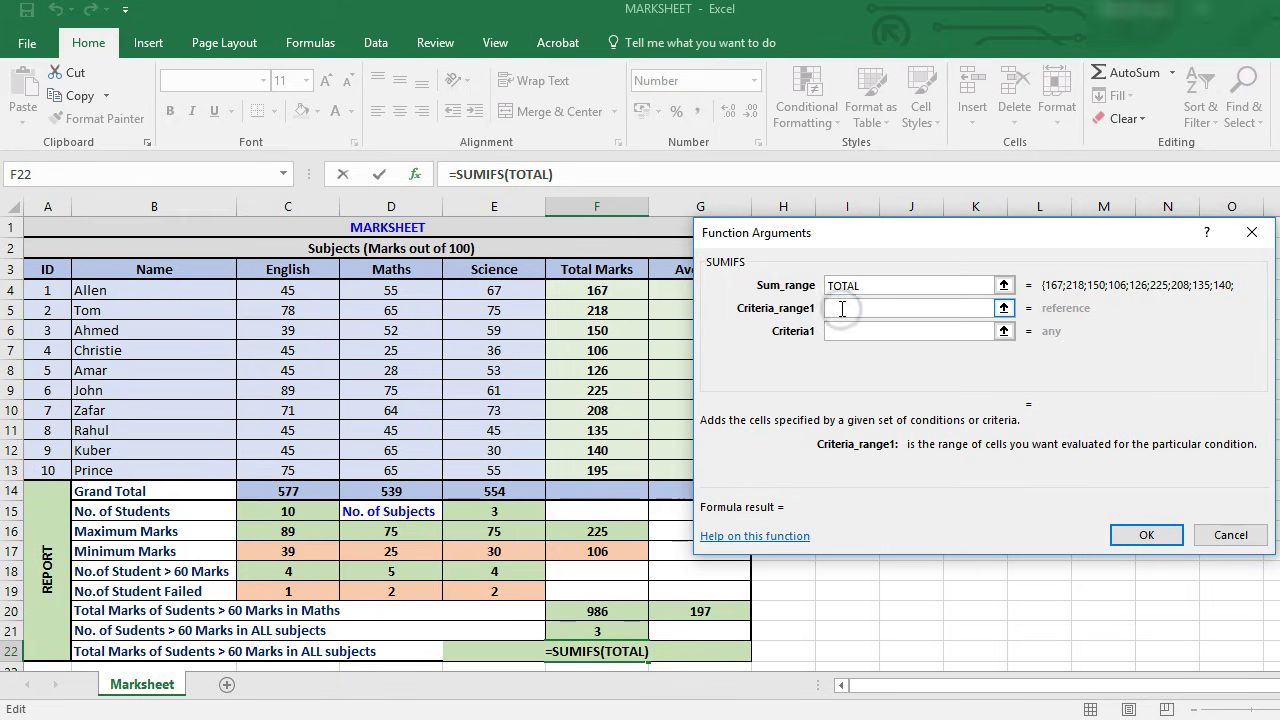
drag(300, 290, 306, 470)
click(851, 331)
text(>60)
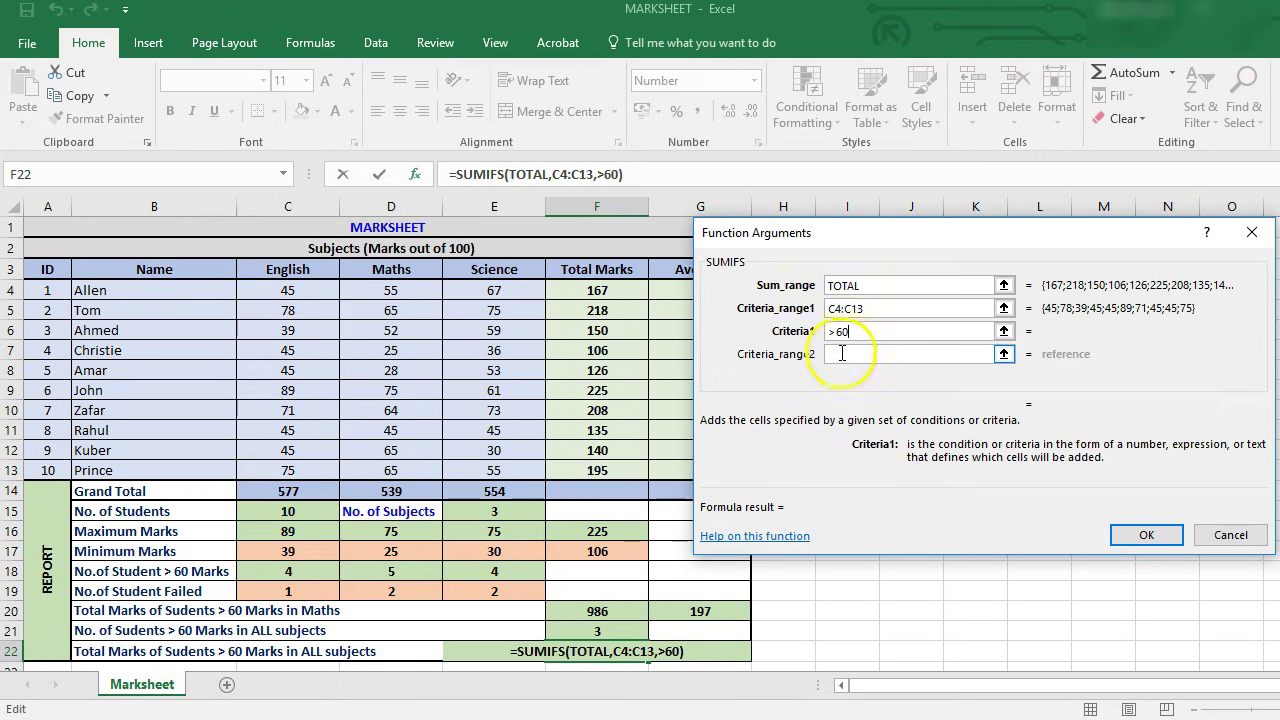
- Set the second SUMIFS criteria range to the Maths marks D4:D13 with >60 as its criteria
click(838, 356)
drag(397, 293, 400, 471)
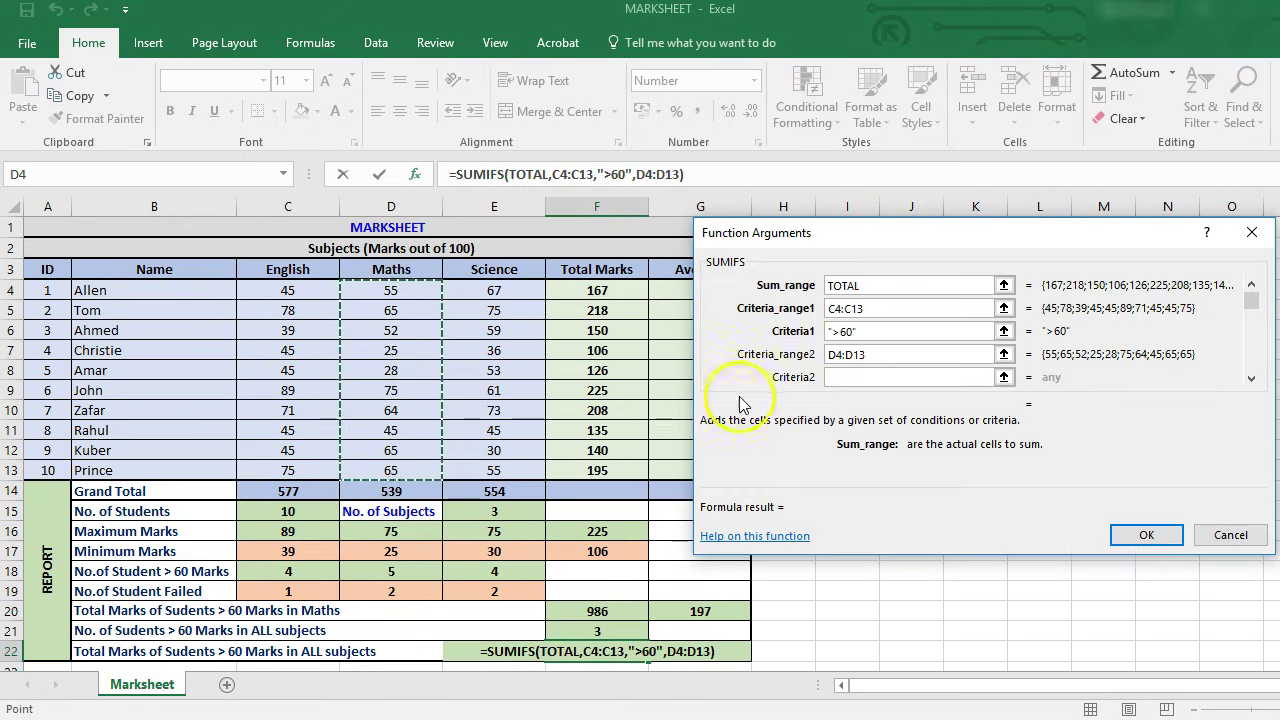
click(856, 376)
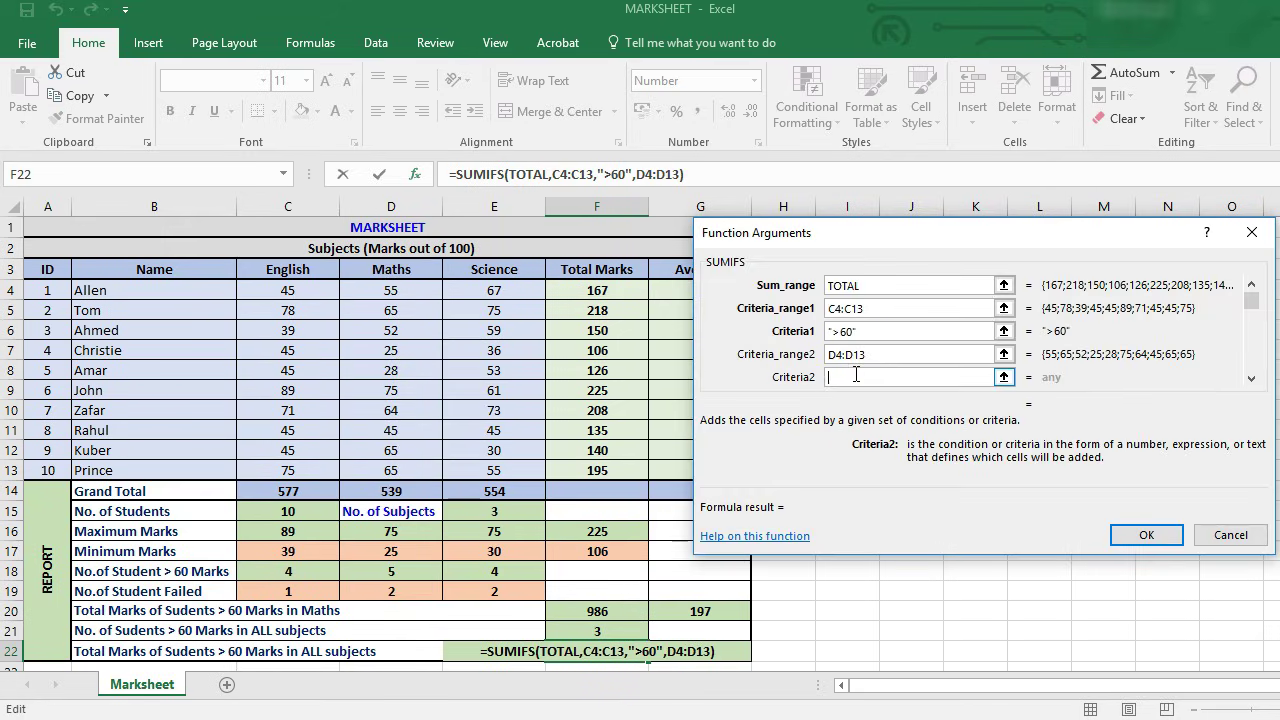
text(>60)
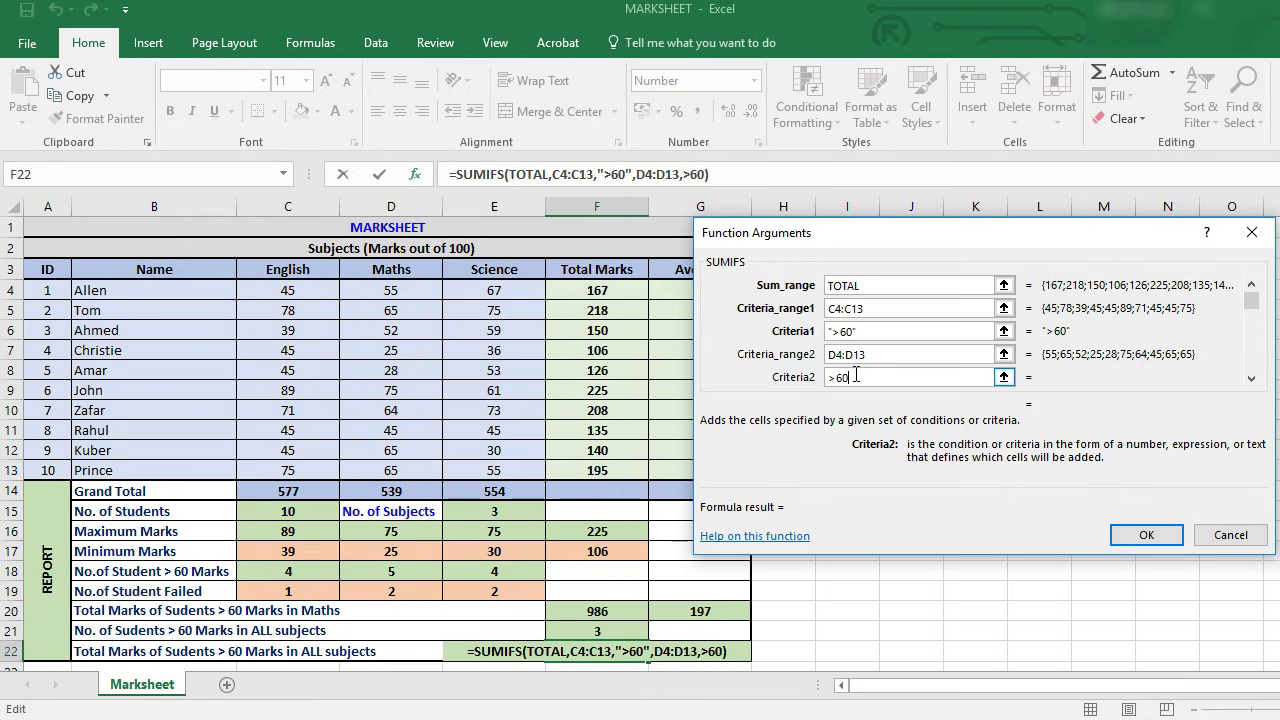
- Complete the F22 SUMIFS formula with the Science marks E4:E13 as third criteria range and >60 as its criteria
click(1251, 378)
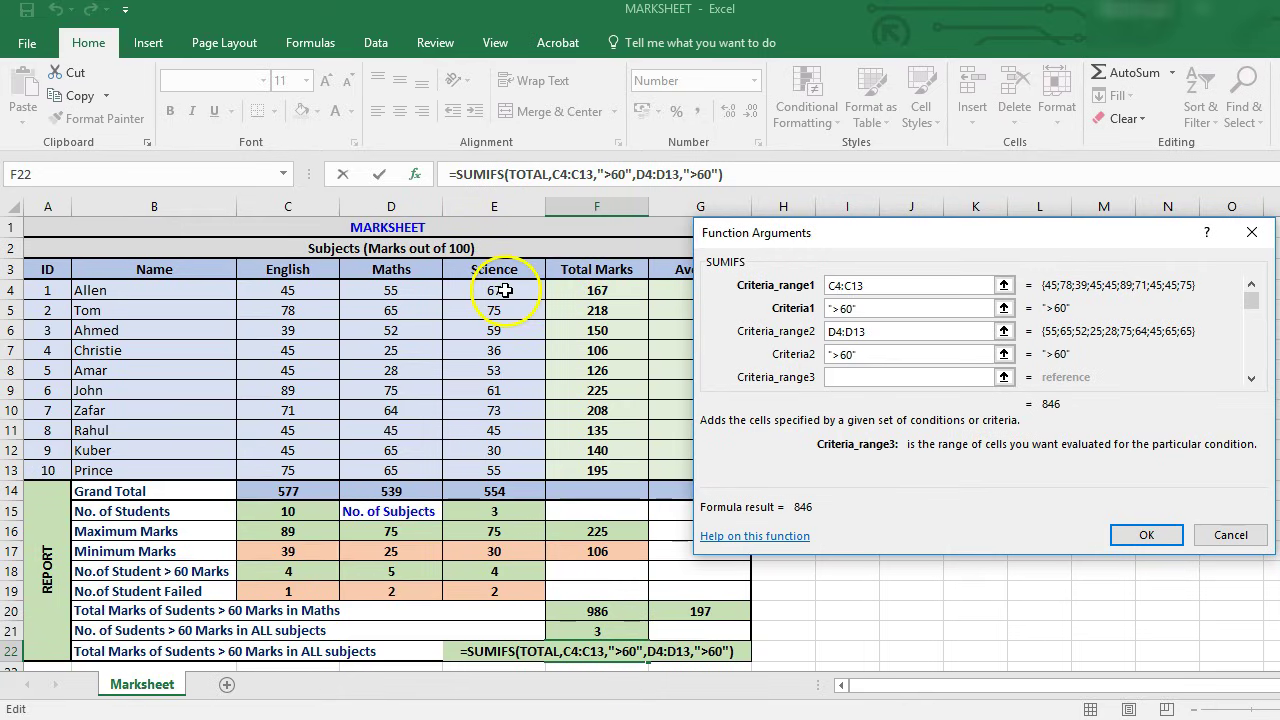
drag(503, 290, 498, 465)
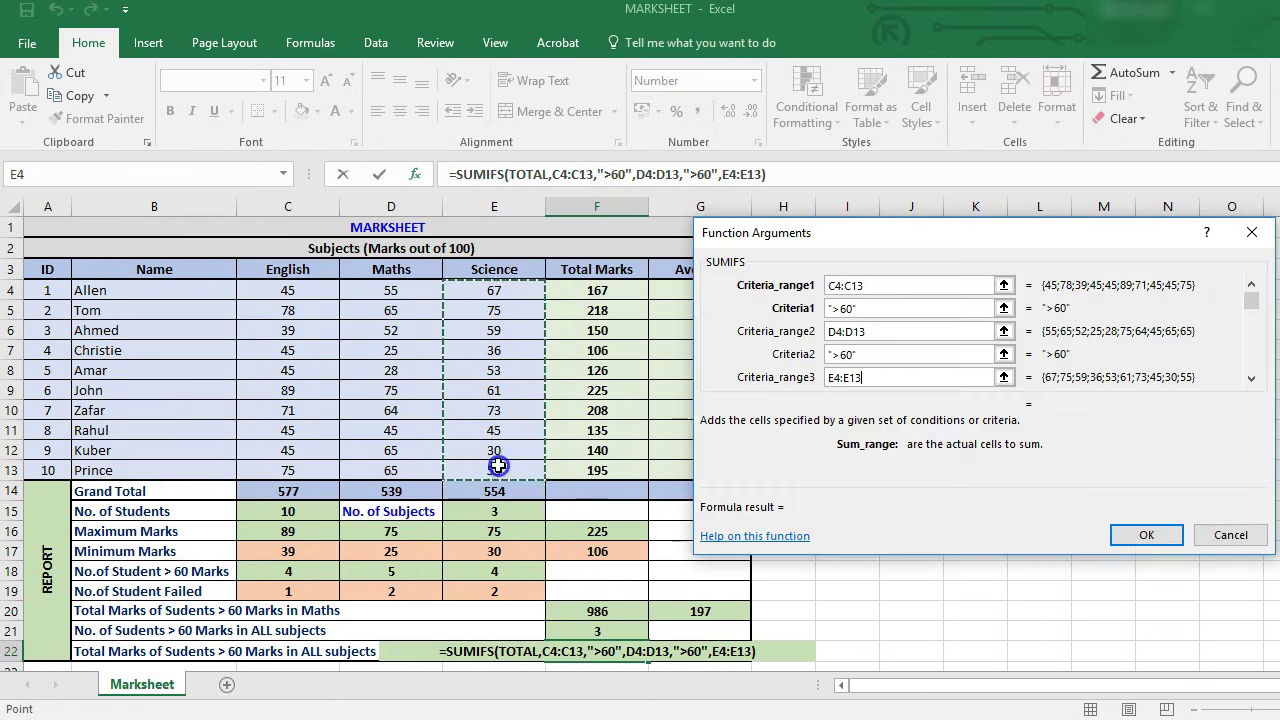
click(1251, 378)
click(860, 376)
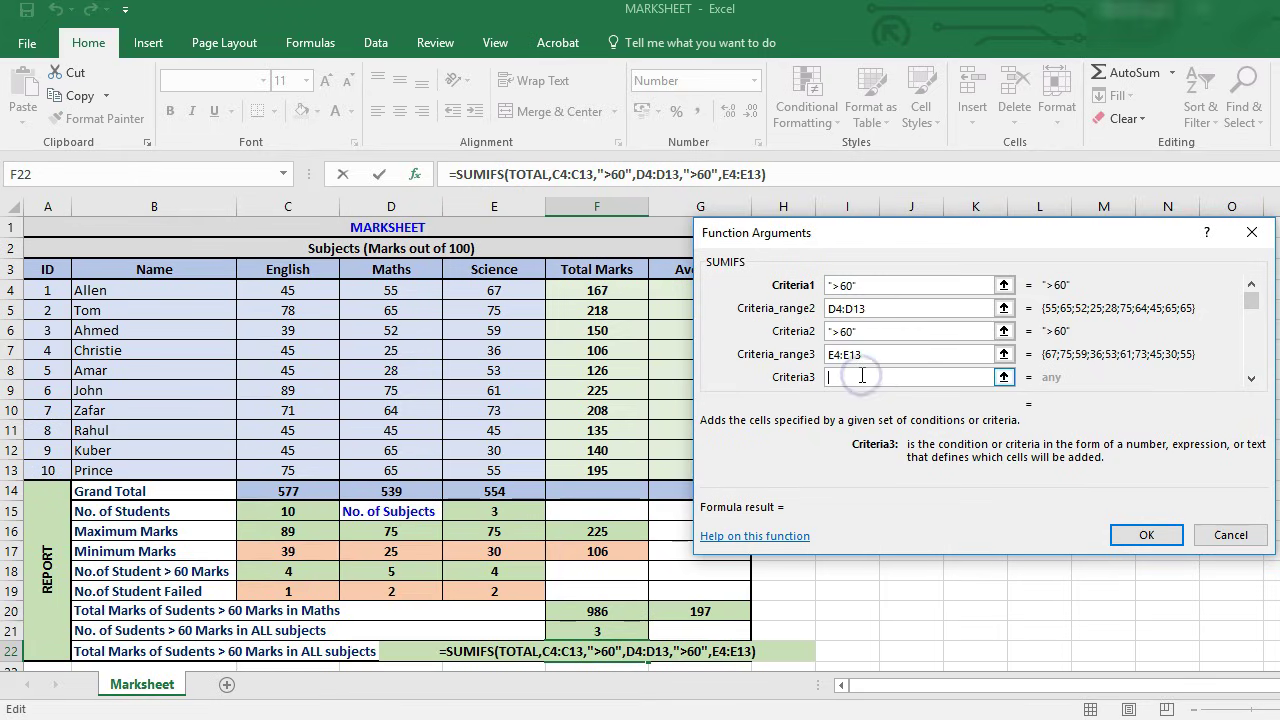
text(>60)
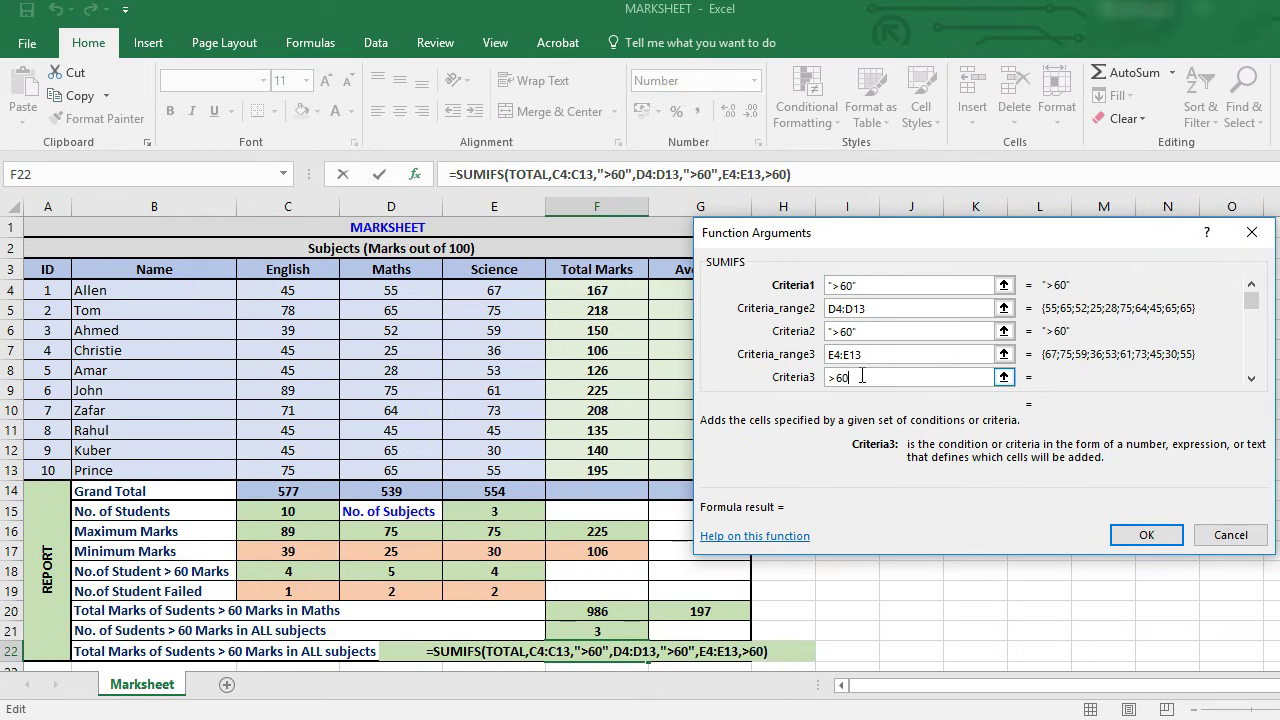
click(1148, 535)
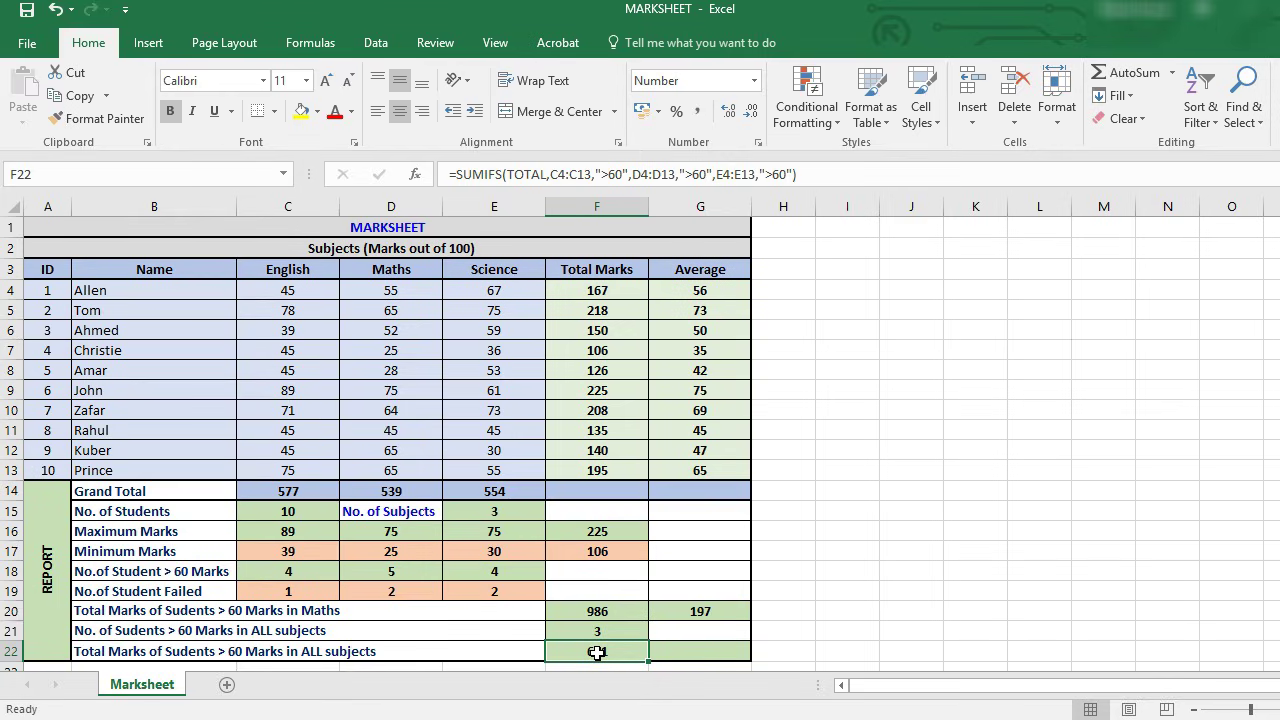
- Begin an AVERAGEIFS formula in G22 with the total marks F4:F13 (named range TOTAL) as the average range
click(700, 652)
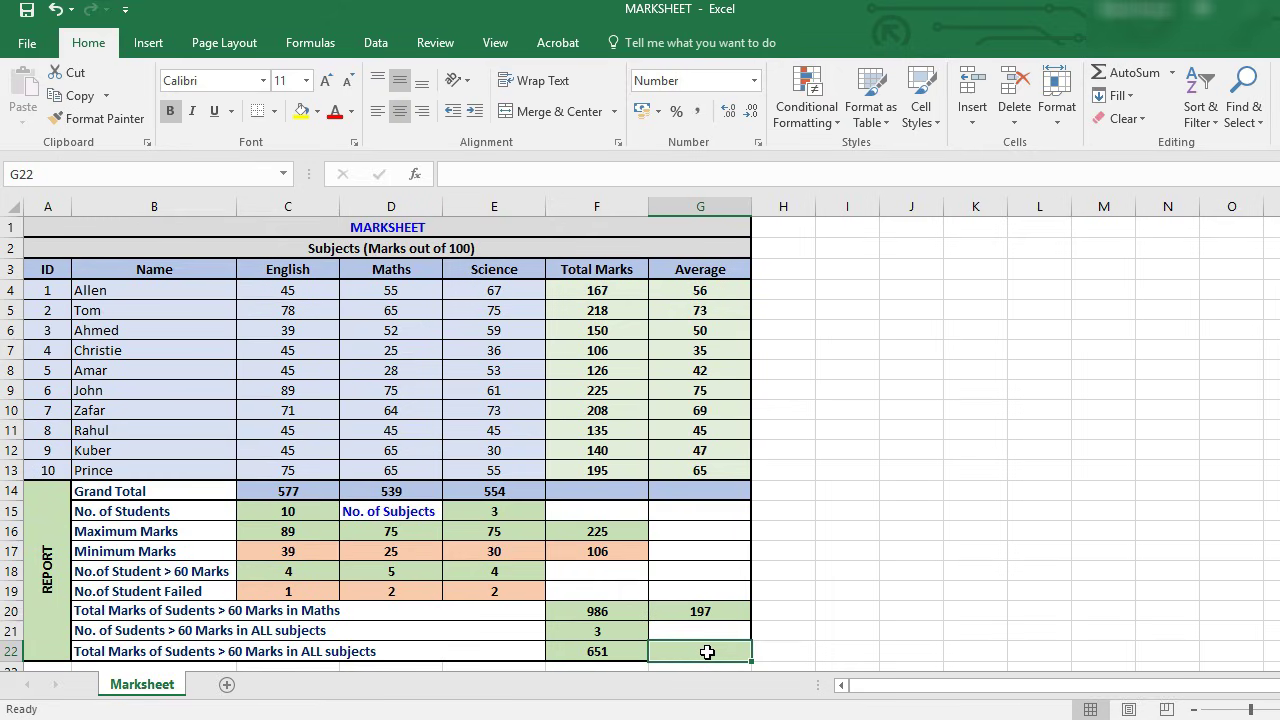
text(=)
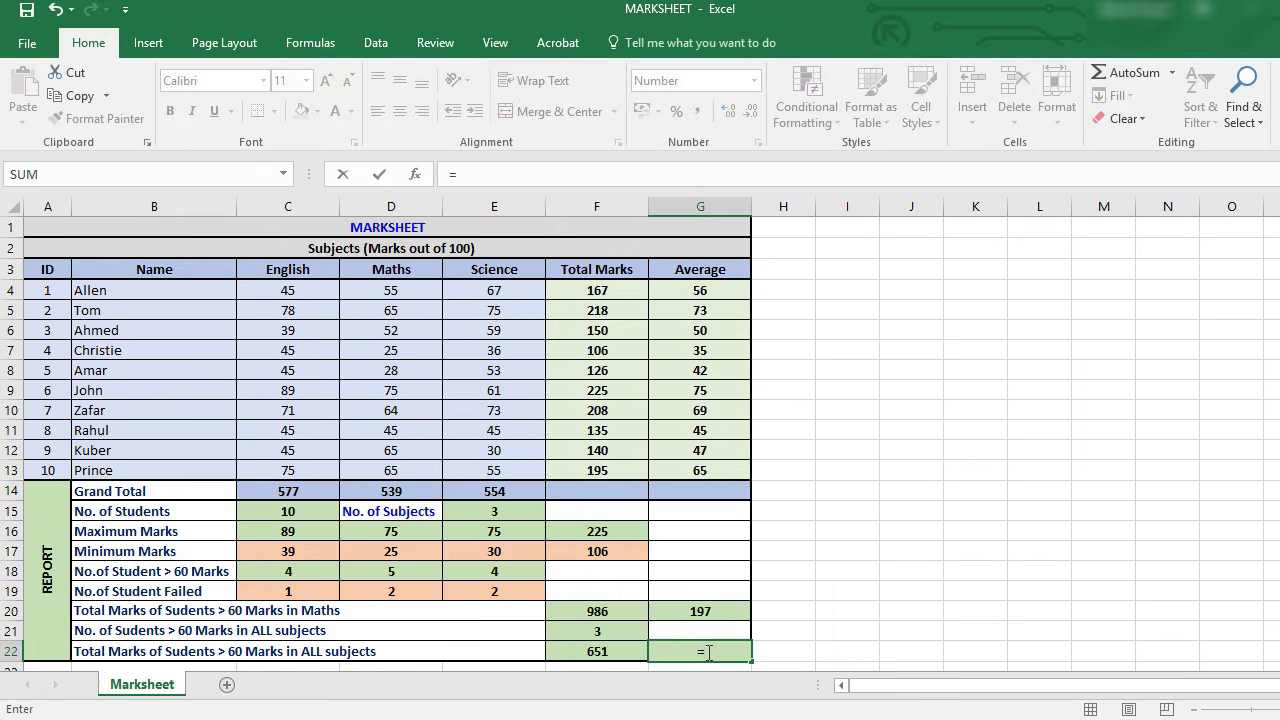
text(AVER)
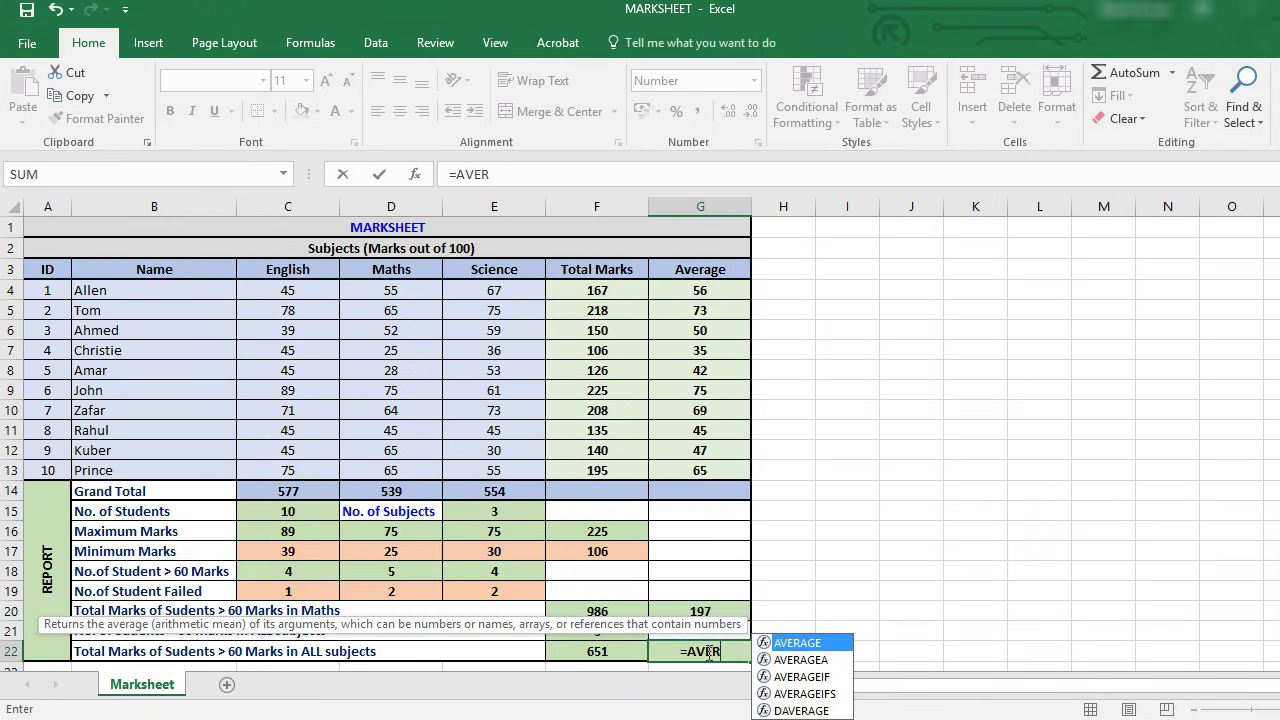
text(AGEIFS)
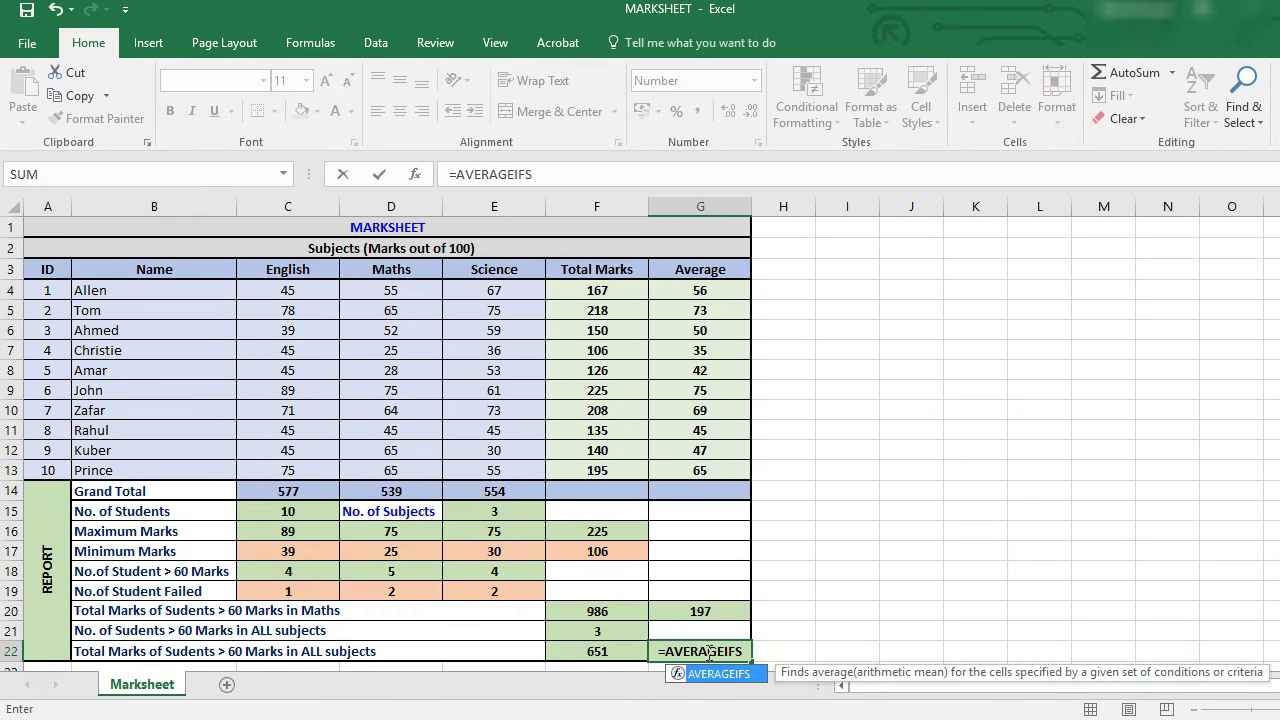
text(()
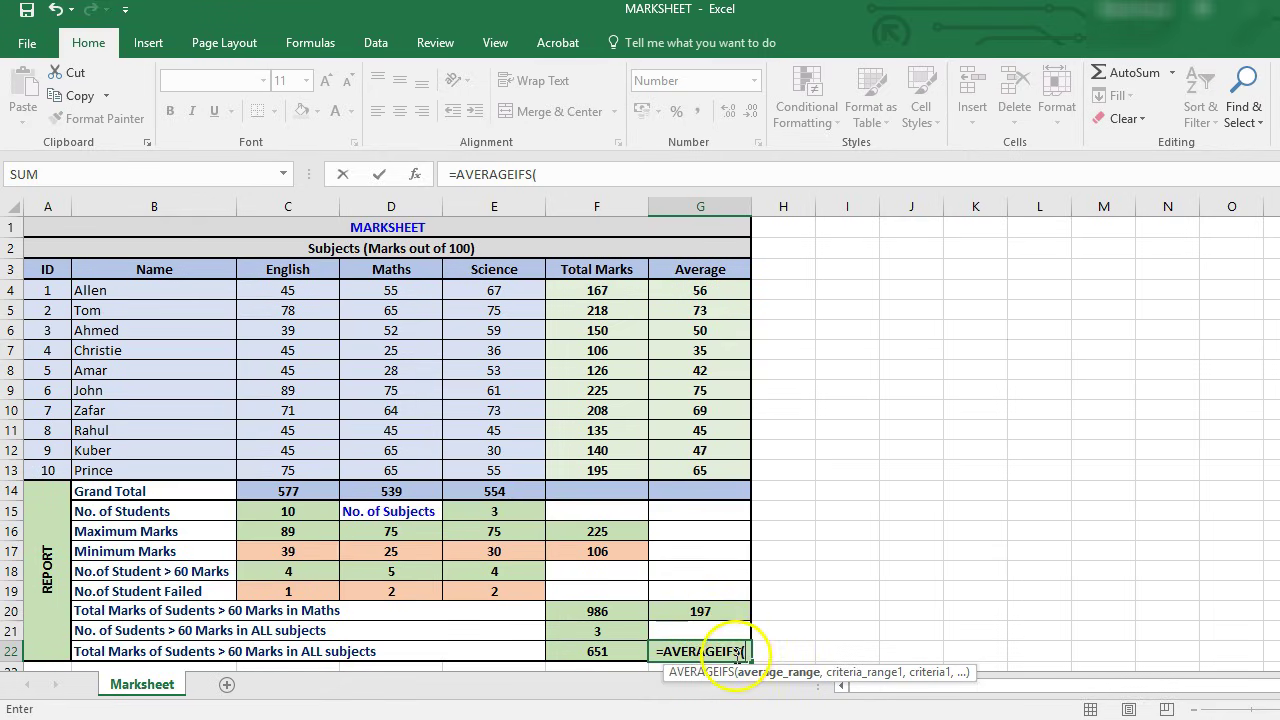
click(415, 175)
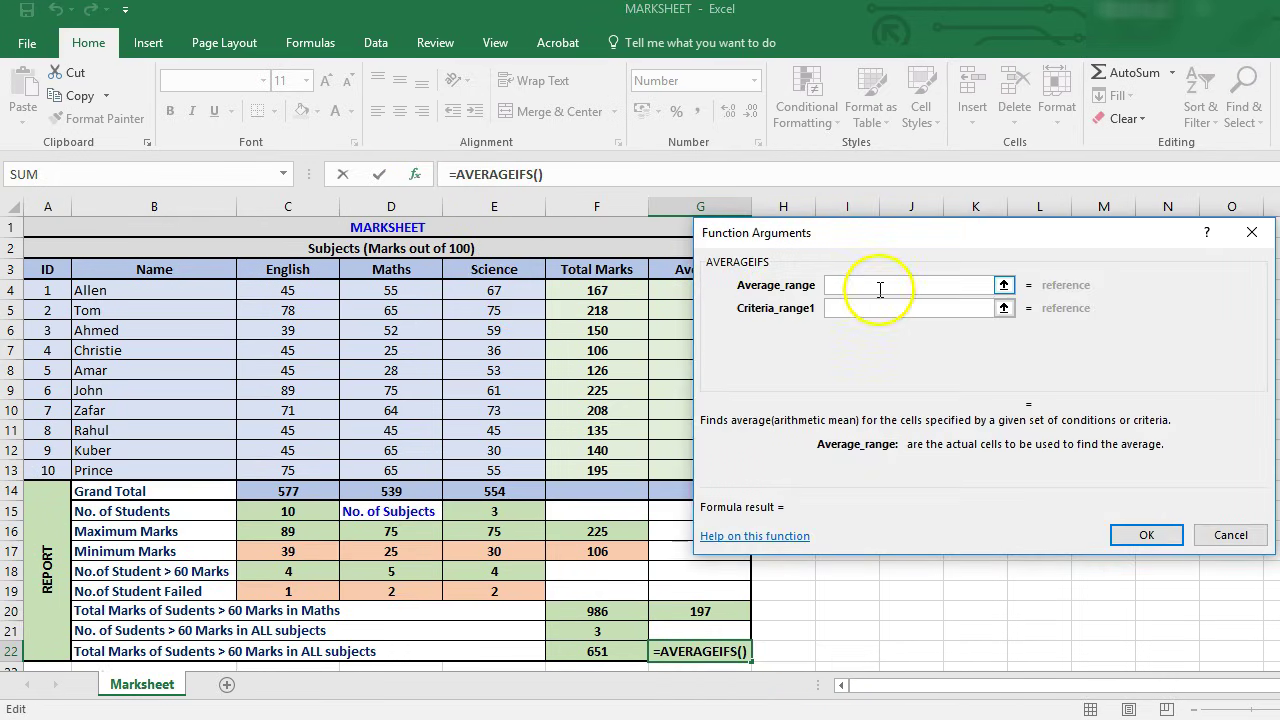
drag(603, 290, 600, 465)
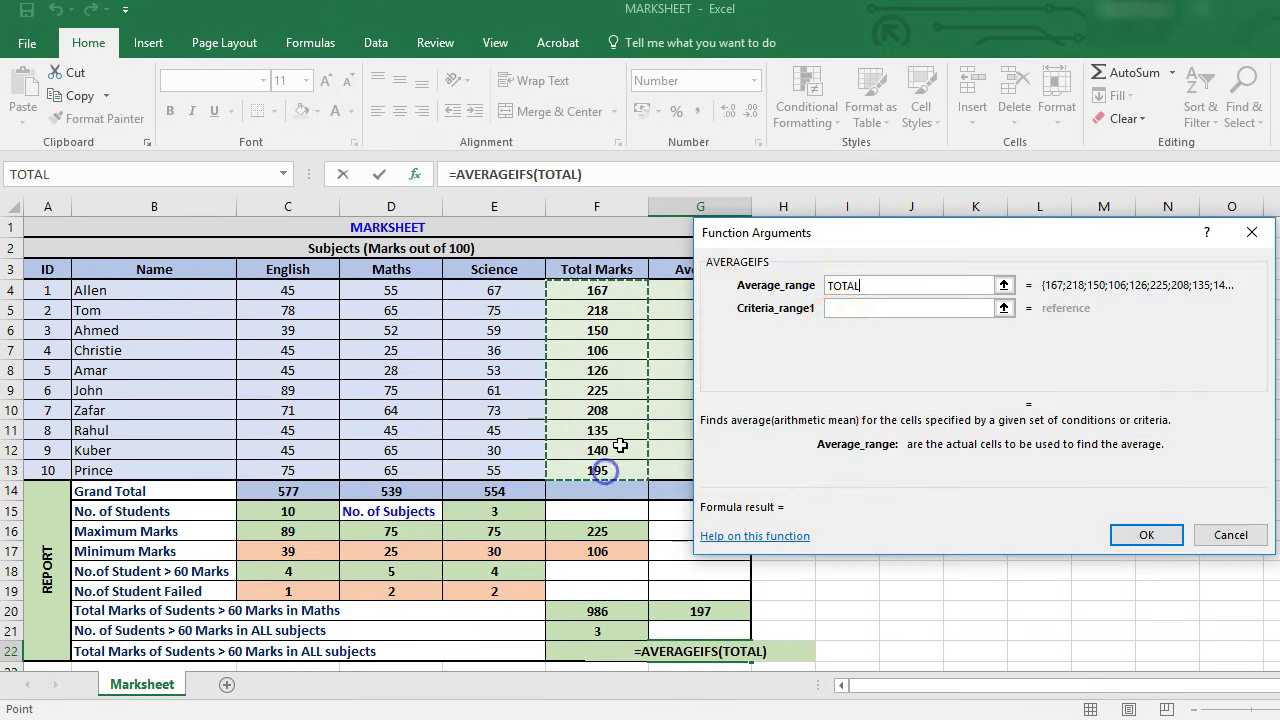
- Set the first AVERAGEIFS criteria range to the English marks C4:C13 with >60 as its criteria
click(852, 309)
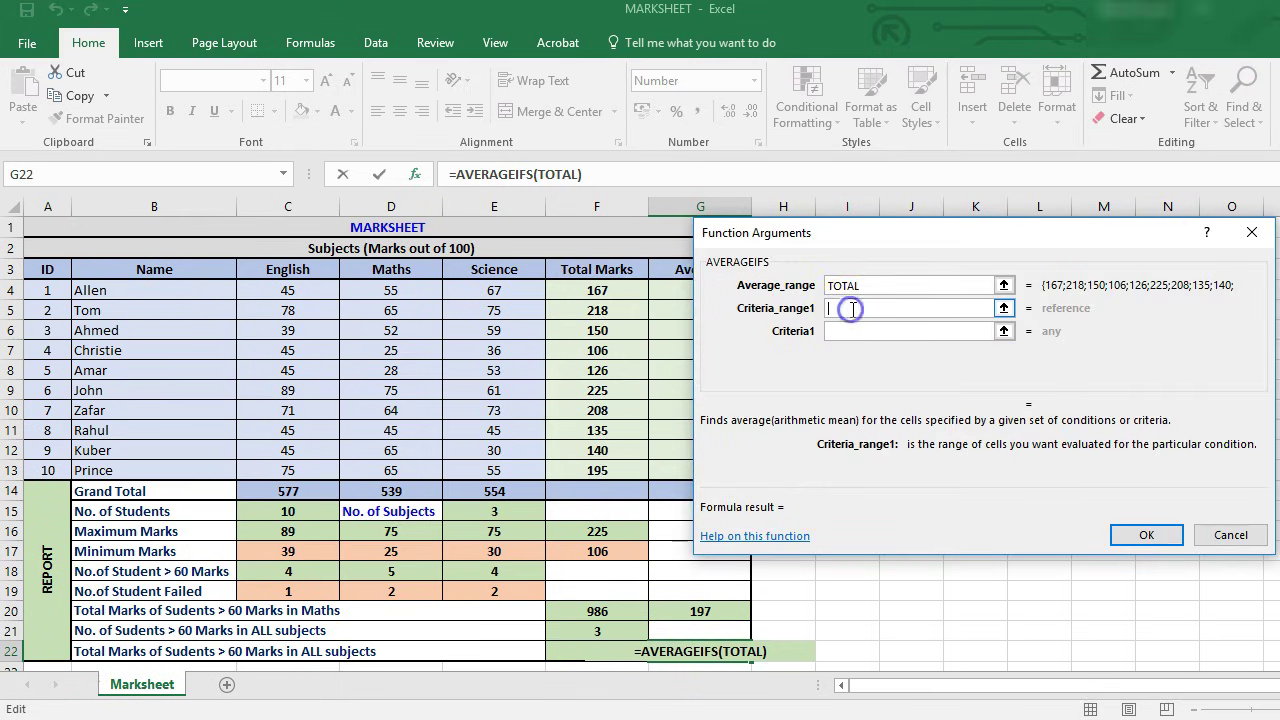
drag(314, 293, 313, 463)
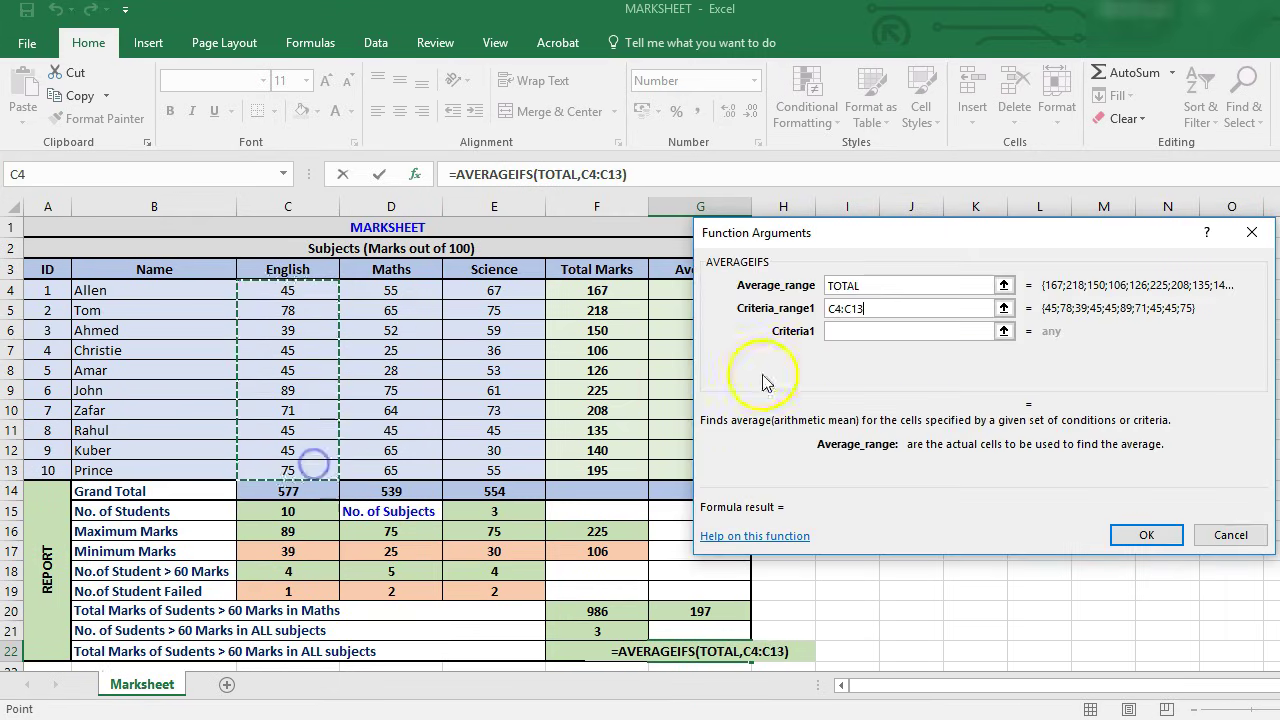
click(855, 331)
text(>60)
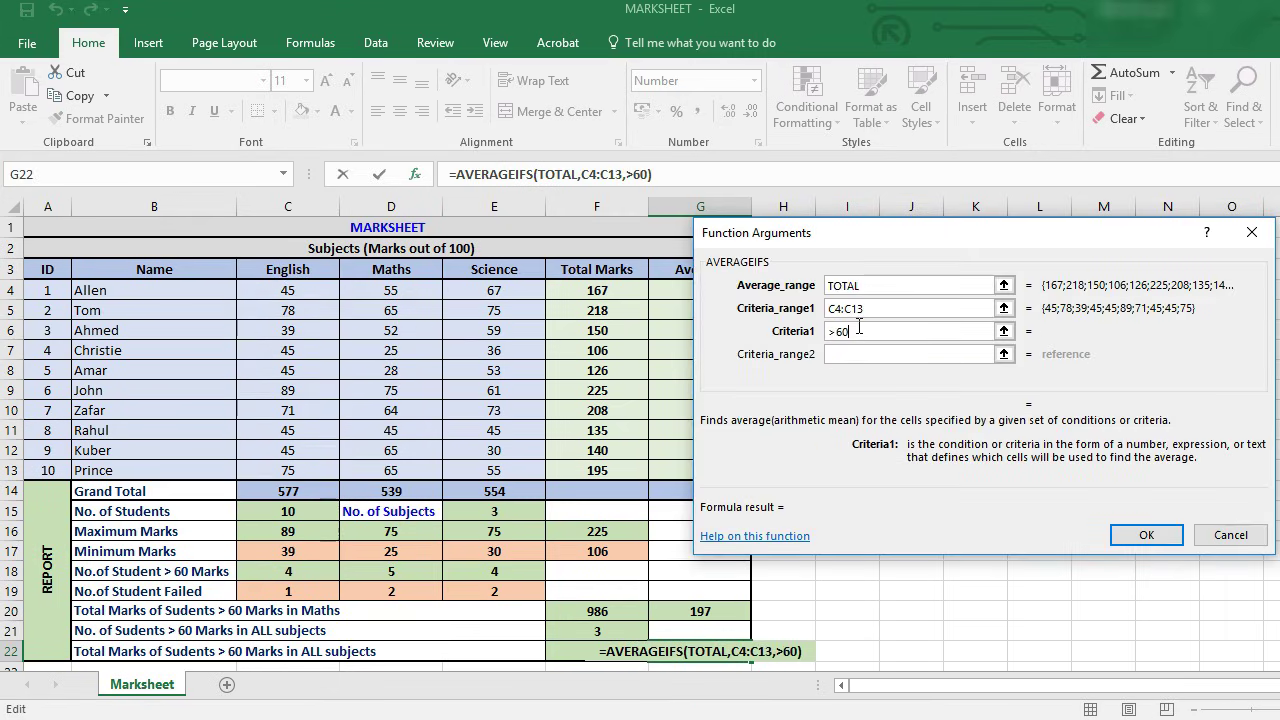
- Set the second AVERAGEIFS criteria range to the Maths marks D4:D13 with >60 as its criteria
click(845, 355)
drag(391, 290, 395, 469)
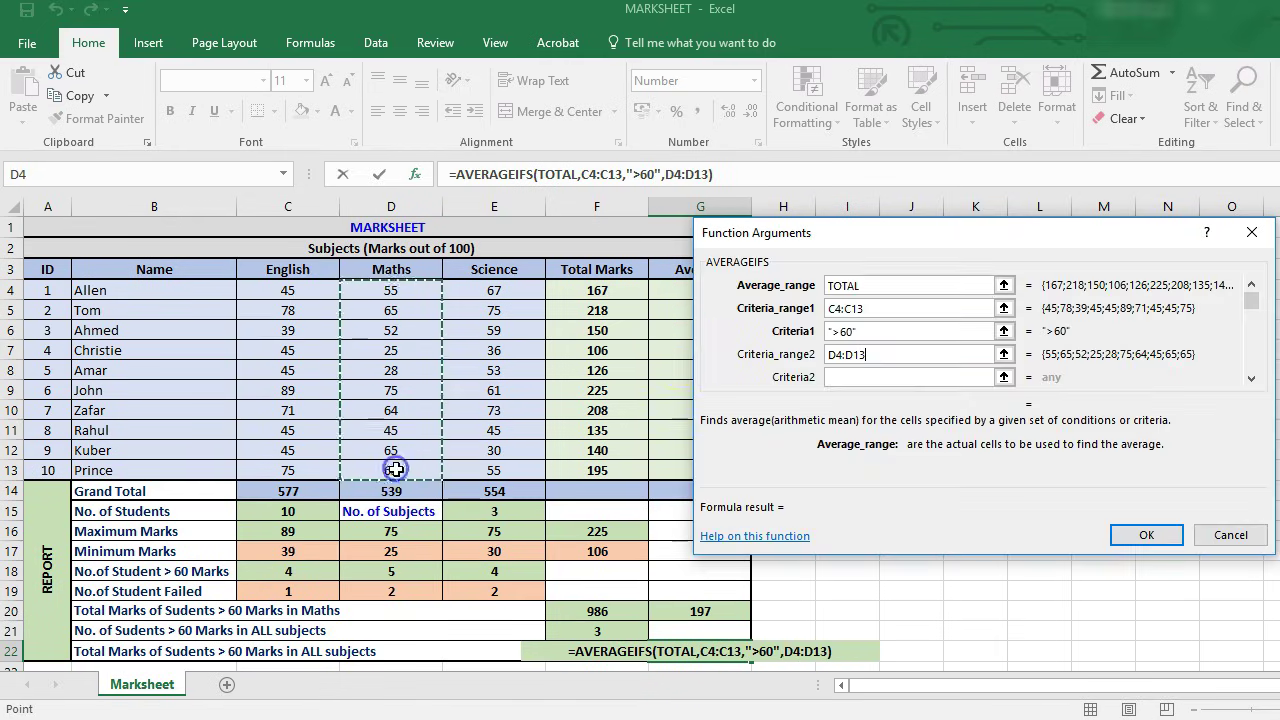
click(862, 376)
text(>60)
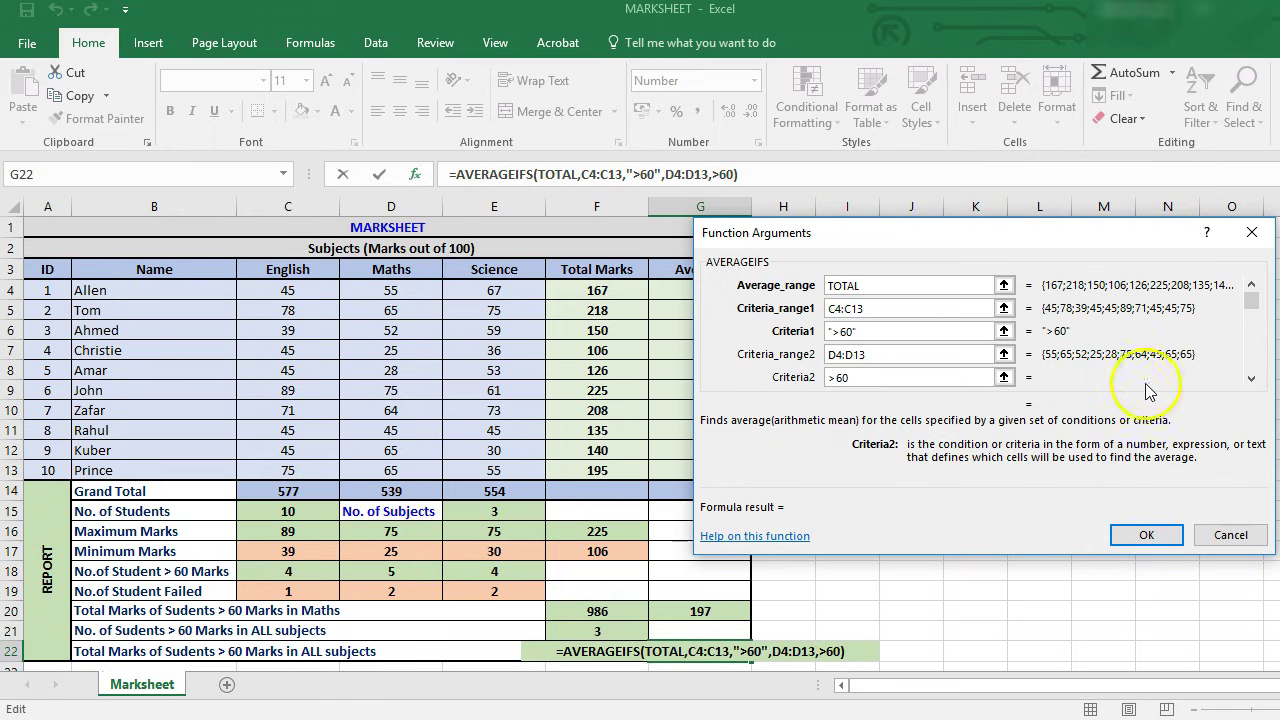
- Complete the G22 AVERAGEIFS formula with the Science marks E4:E13 as third criteria range and >60 as its criteria
click(1251, 378)
drag(494, 288, 500, 468)
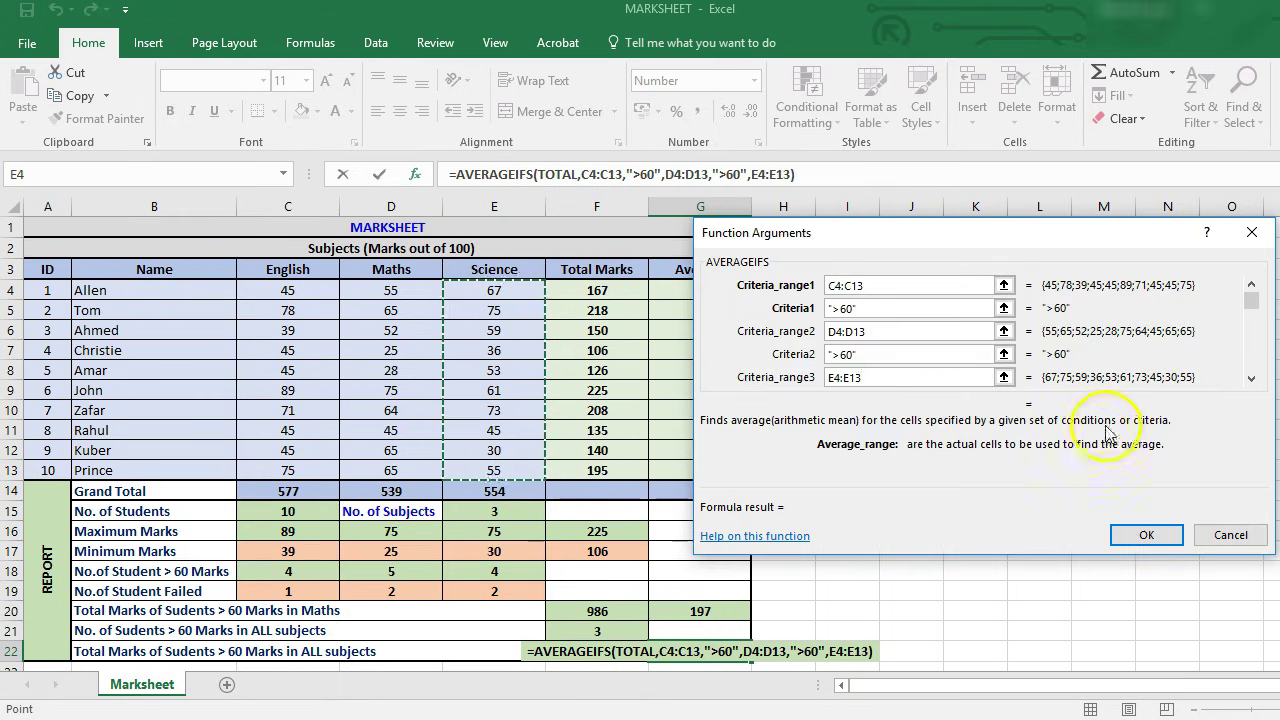
click(1251, 380)
click(901, 376)
text(>60)
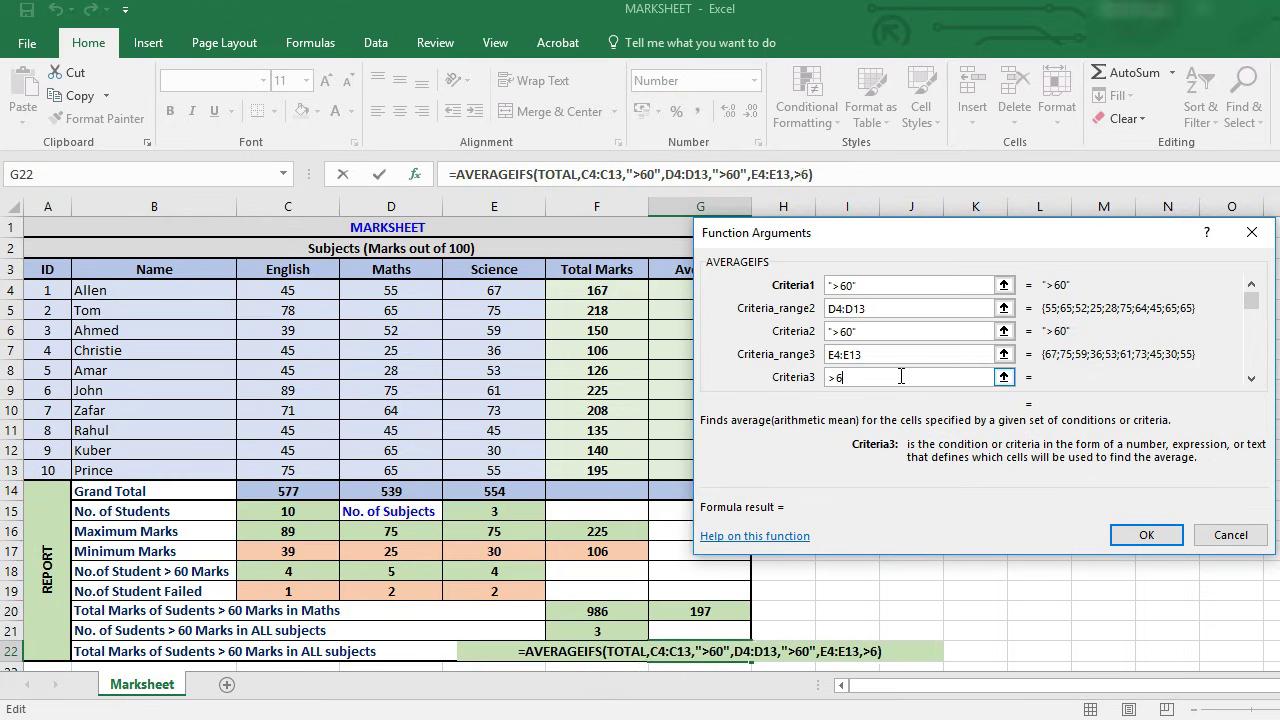
click(1139, 540)
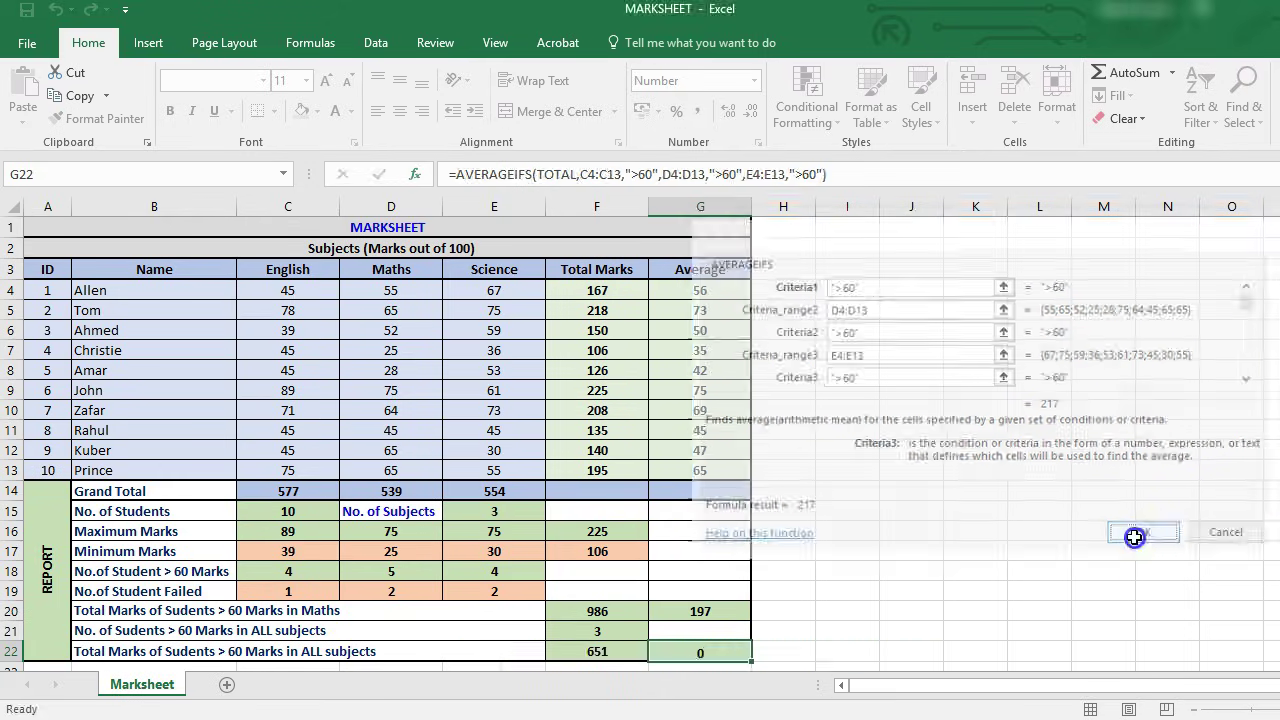